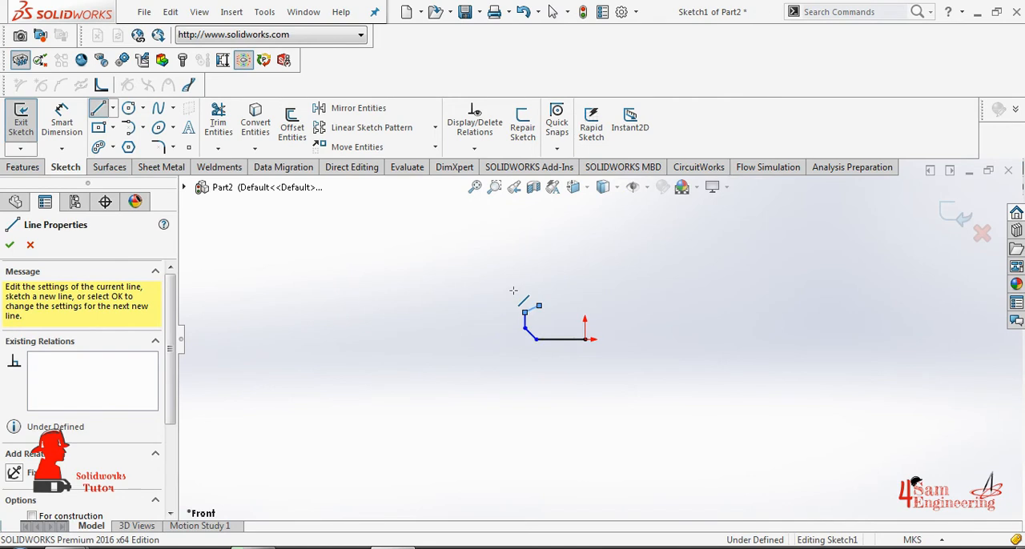
- Extend the profile upward from the lower chamfered lip with a vertical line, a rectangular rib about 0.01 m deep, and a vertical line above it
left_click(574, 270)
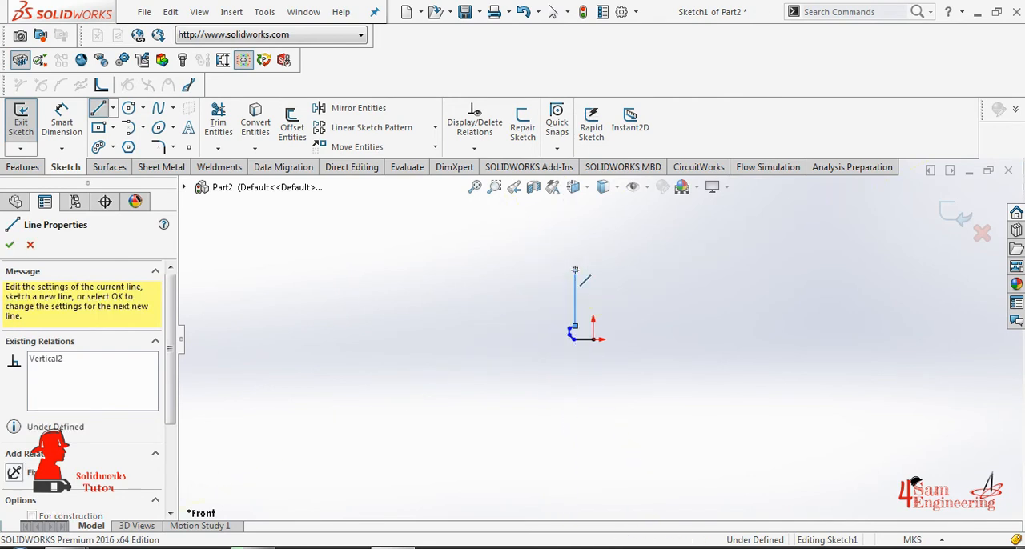
scroll(573, 272, "down", 4)
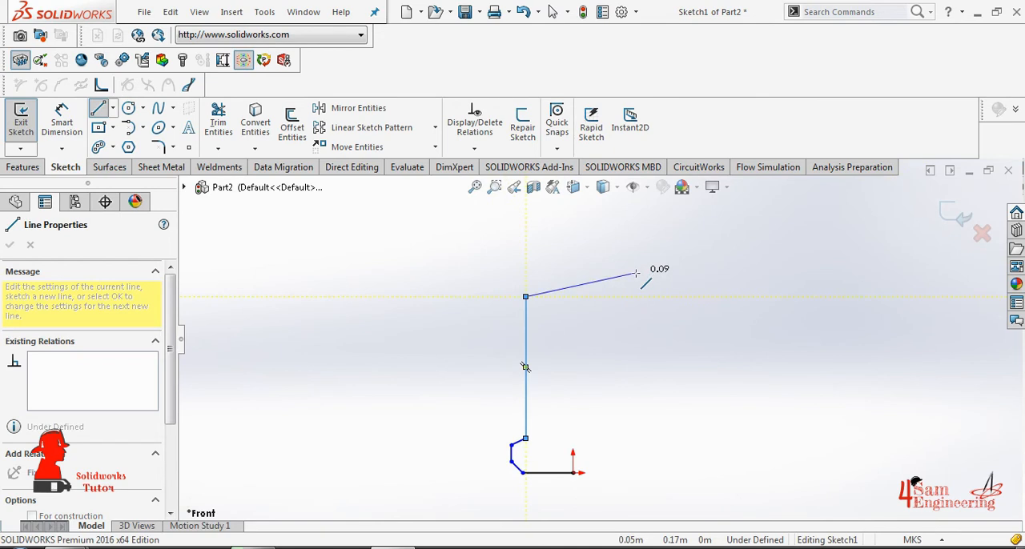
left_click(510, 296)
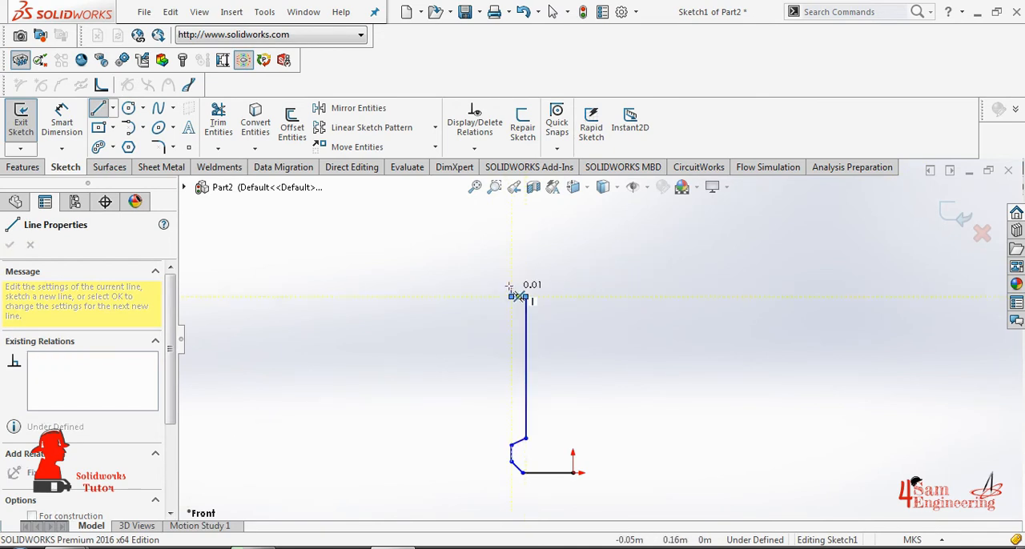
left_click(511, 271)
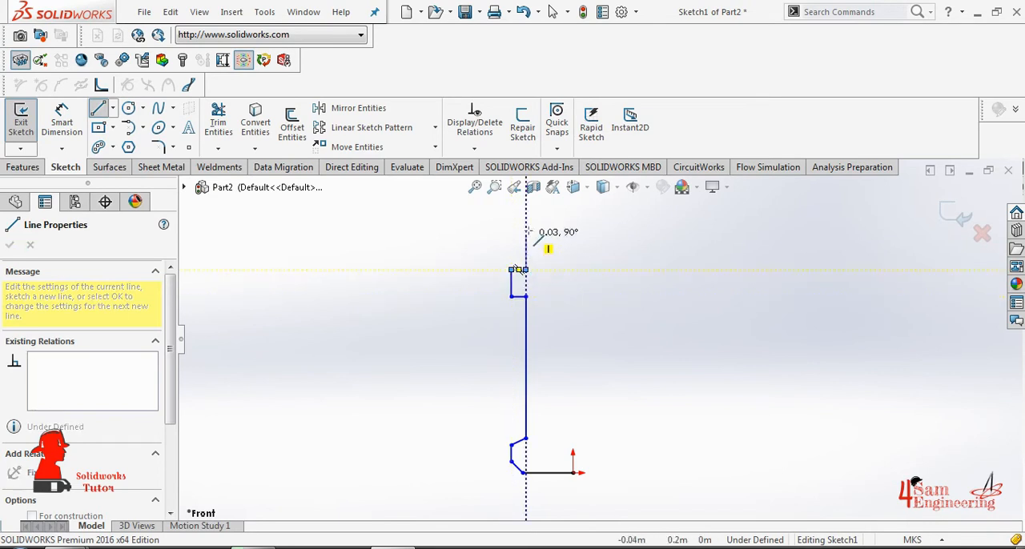
left_click(526, 211)
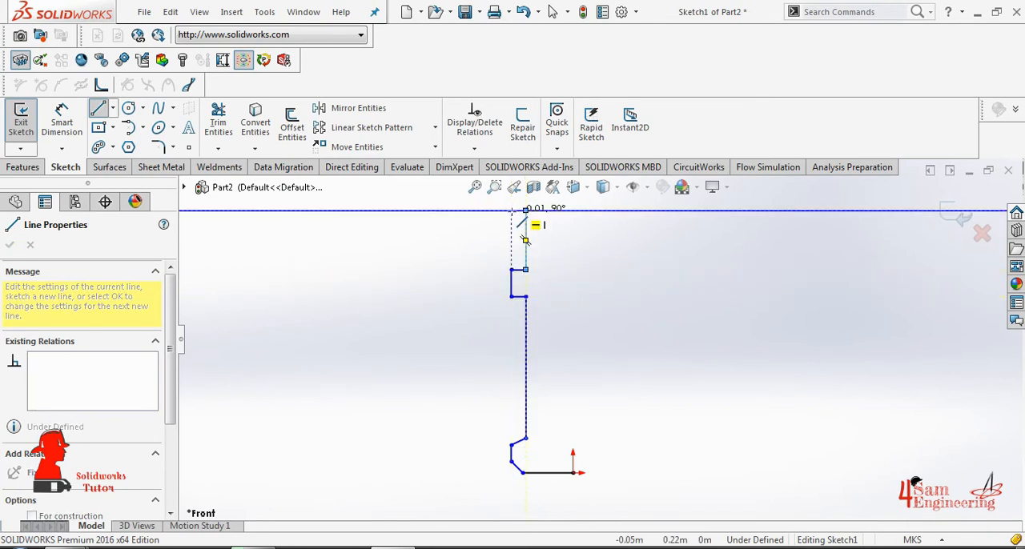
- Sketch a second outward rectangular rib about 0.01 m deep and 0.03 m high, continuing with a vertical line about 0.03 m long
scroll(597, 338, "up", 5)
scroll(557, 240, "down", 3)
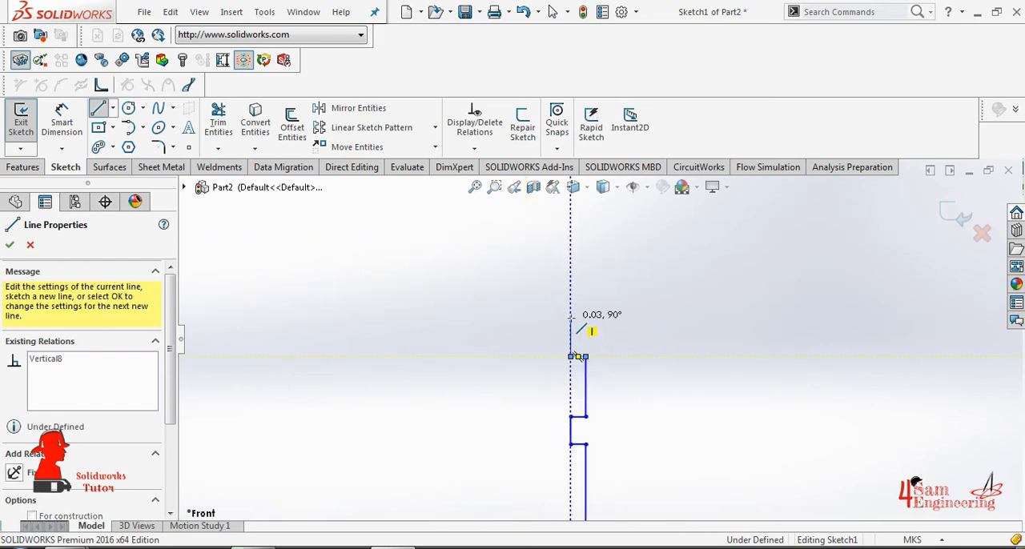
left_click(571, 319)
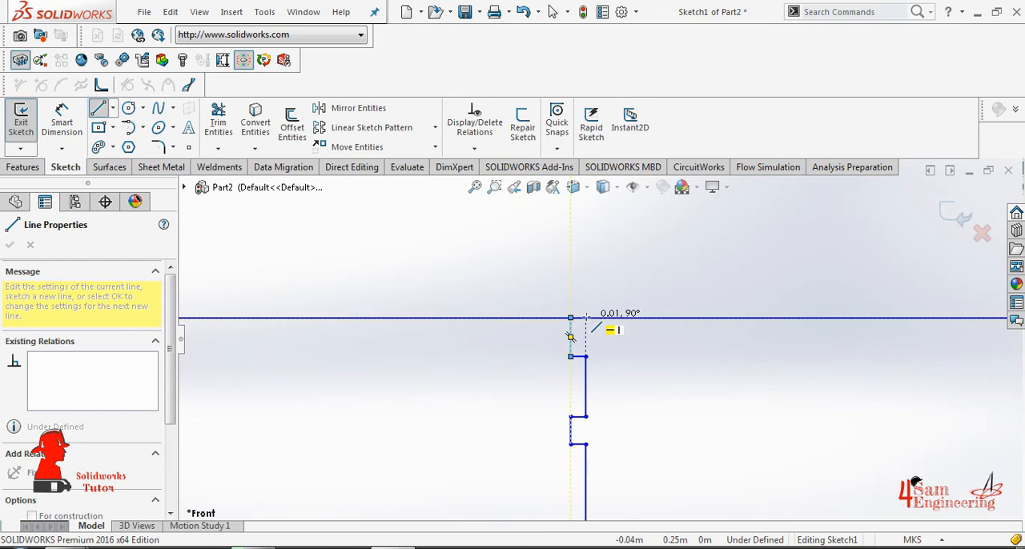
left_click(585, 318)
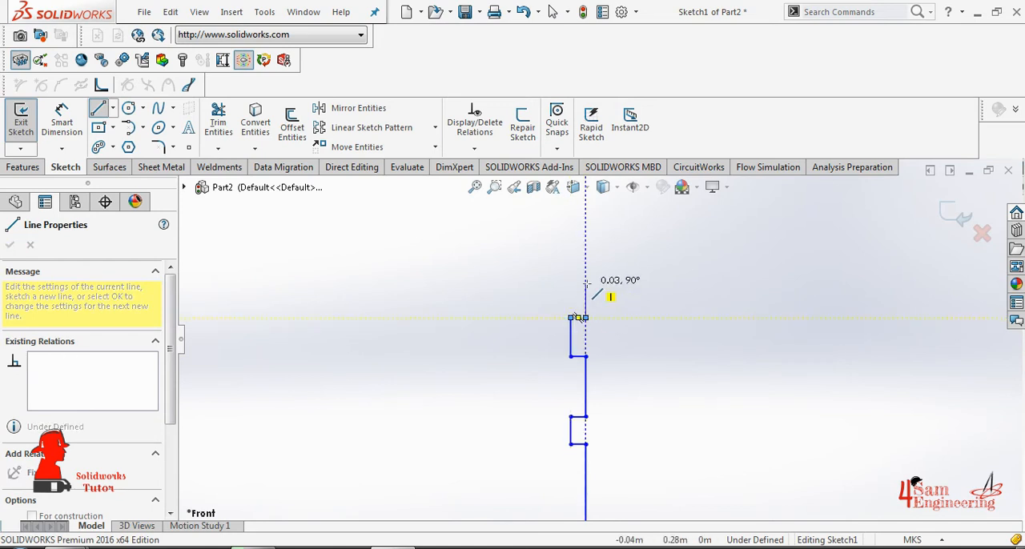
left_click(586, 282)
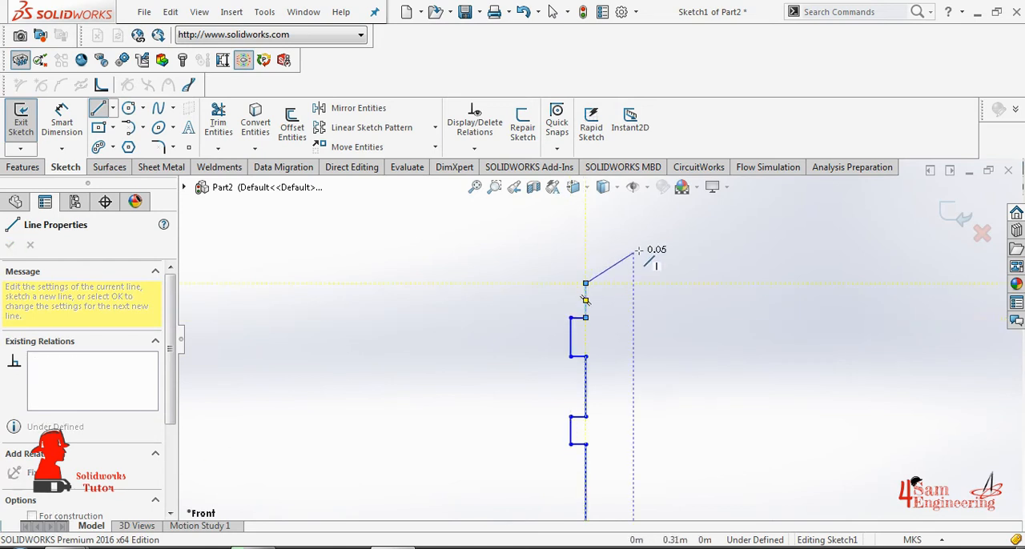
- Sketch the shoulder as an inward-sloping line about 0.09 m long, a vertical step about 0.01 m high, and a parallel sloping line about 0.02 m long
left_click(687, 231)
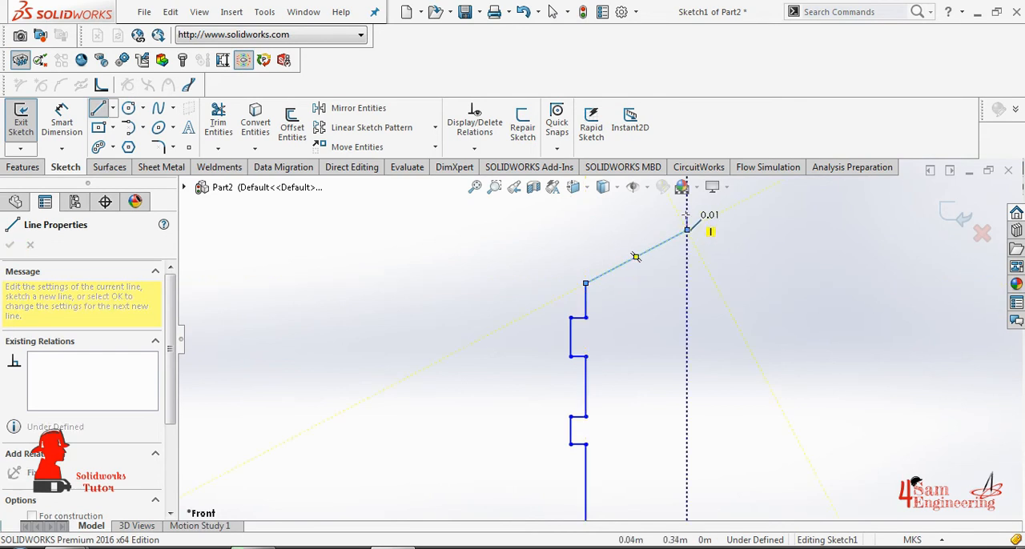
left_click(688, 216)
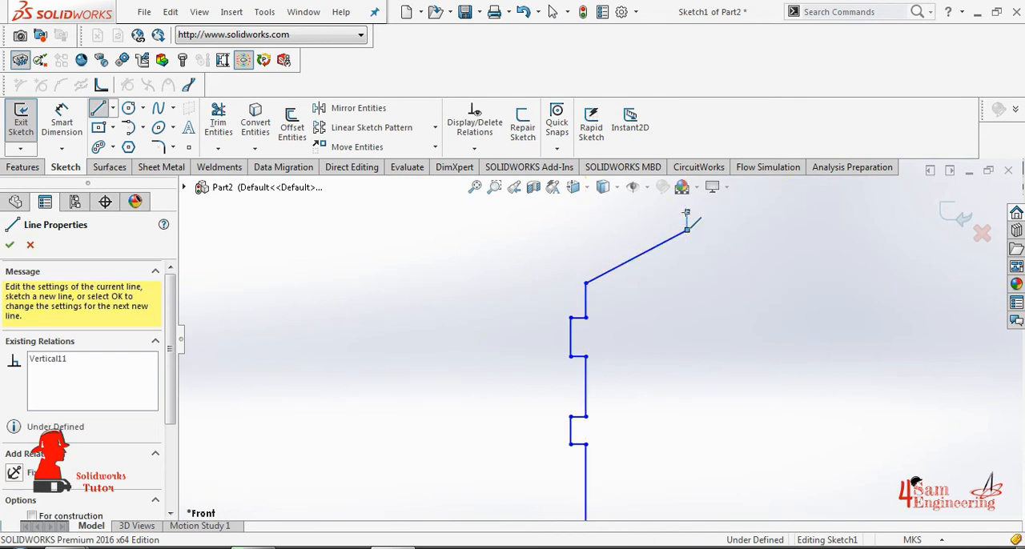
scroll(687, 213, "up", 1)
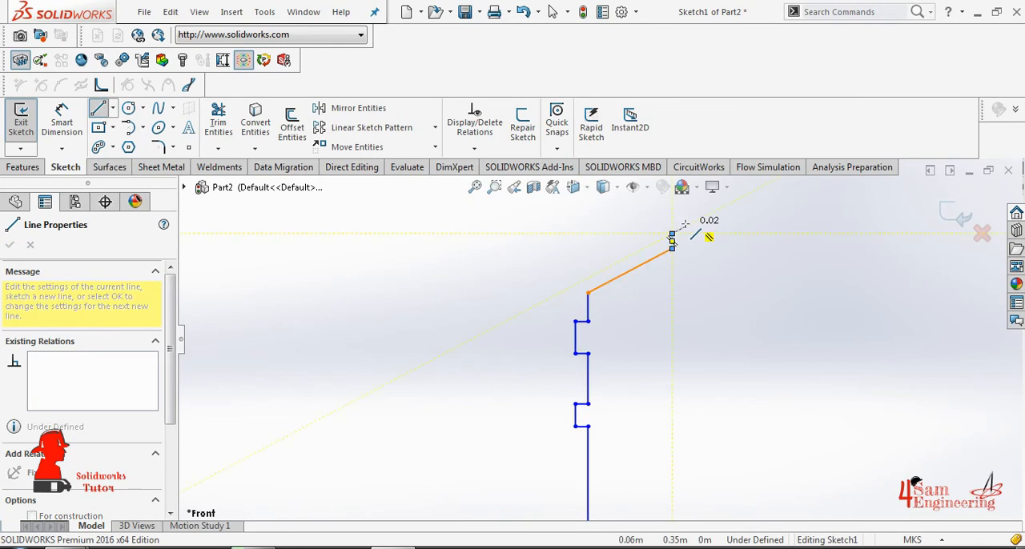
left_click(688, 224)
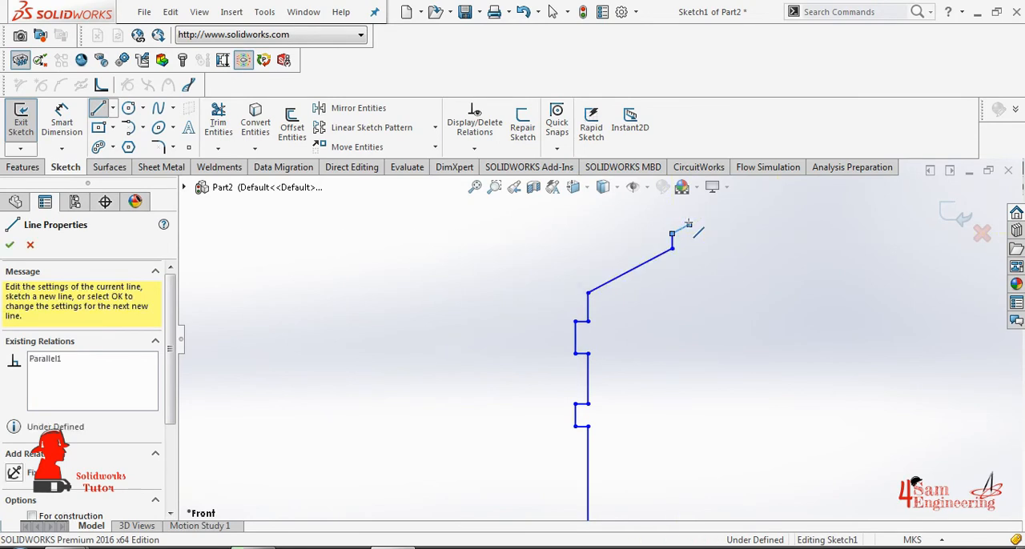
scroll(682, 226, "up", 3)
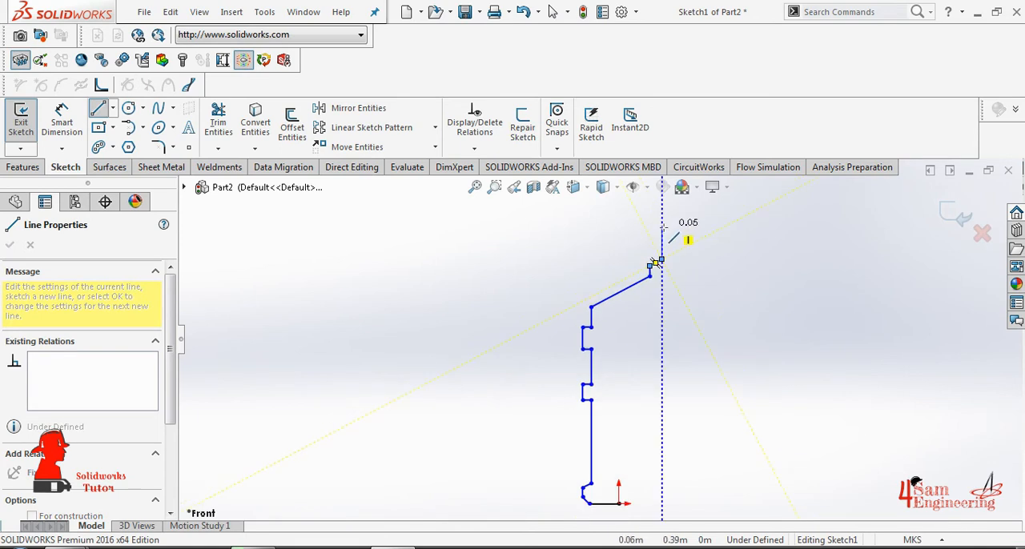
- Close the profile with a vertical neck line, a top edge about 0.02 m wide, a long vertical line to the base level, and a horizontal line to the origin
left_click(661, 230)
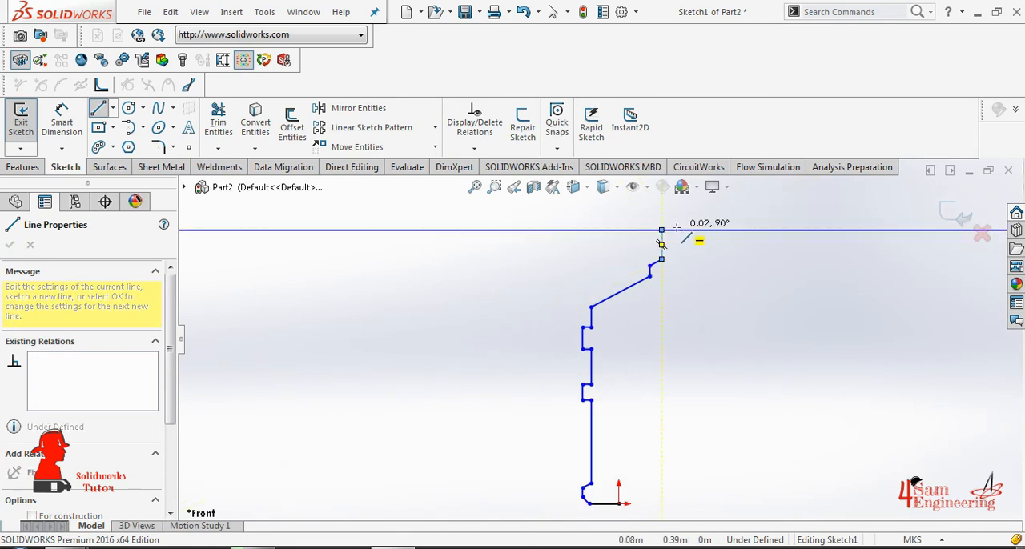
left_click(679, 230)
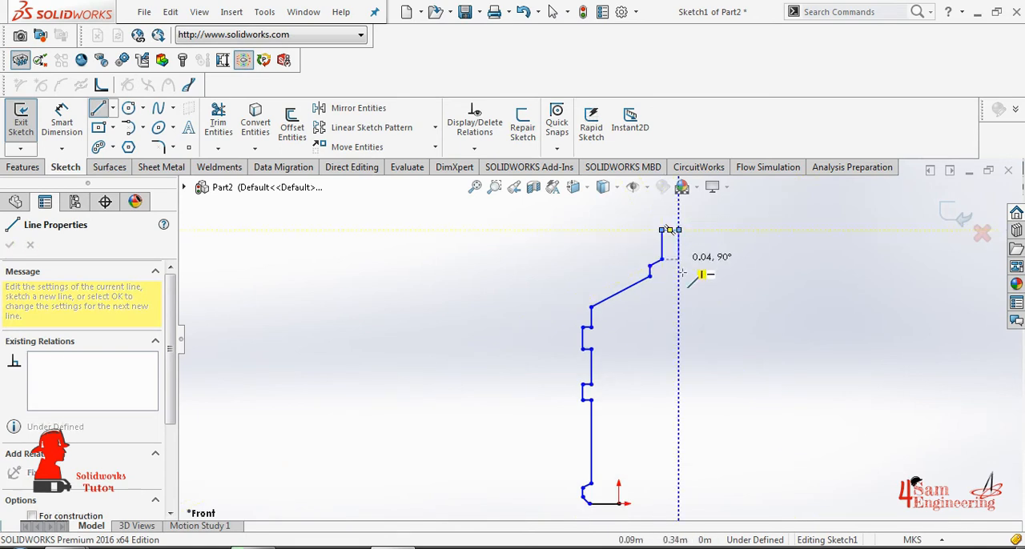
left_click(679, 509)
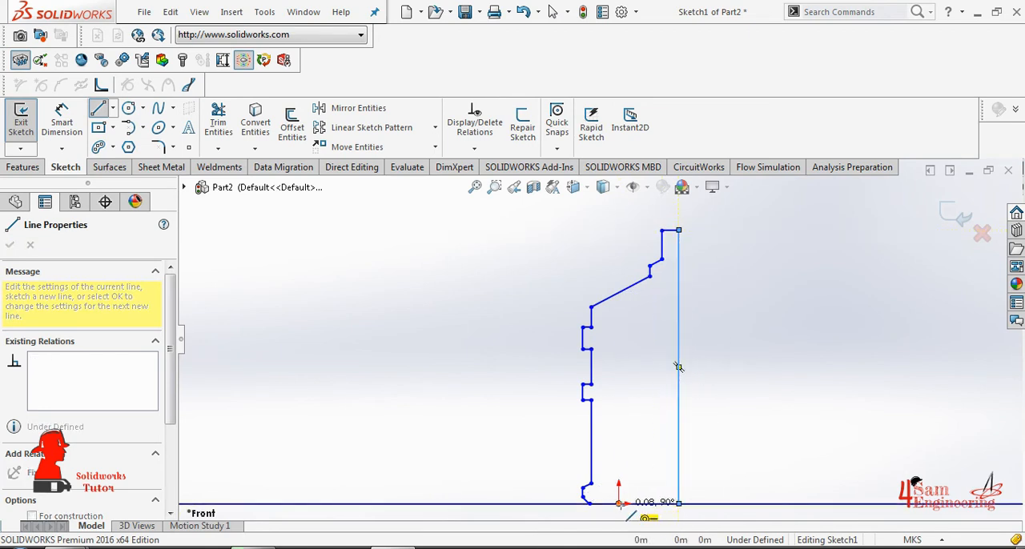
left_click(622, 504)
right_click(622, 390)
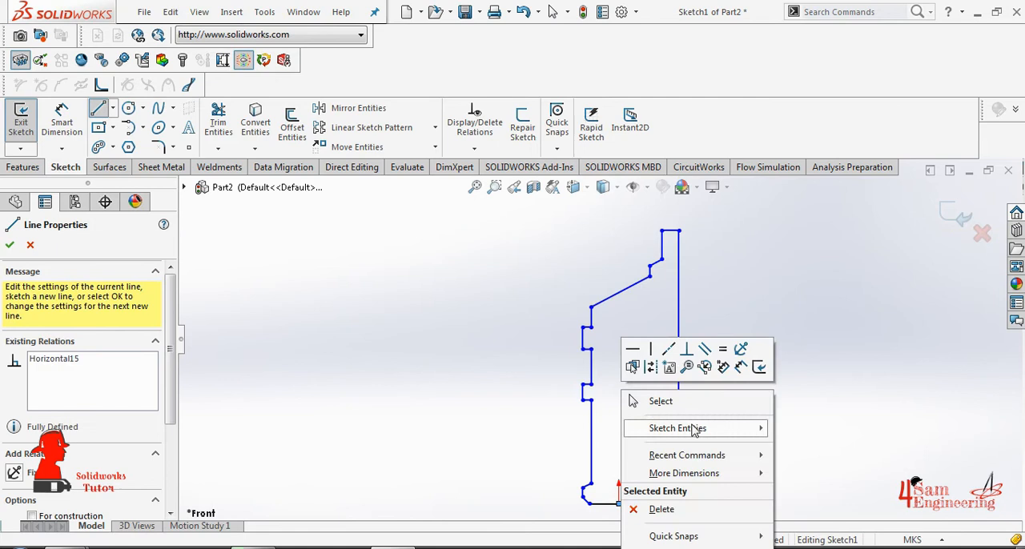
left_click(675, 401)
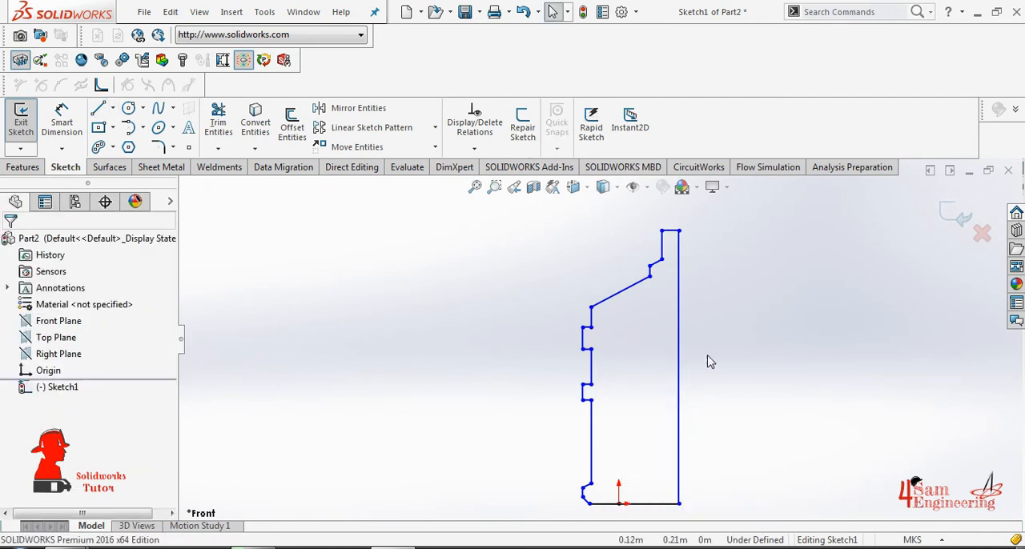
- Dimension the profile's short top edge and set its width to 4 m
left_click(62, 121)
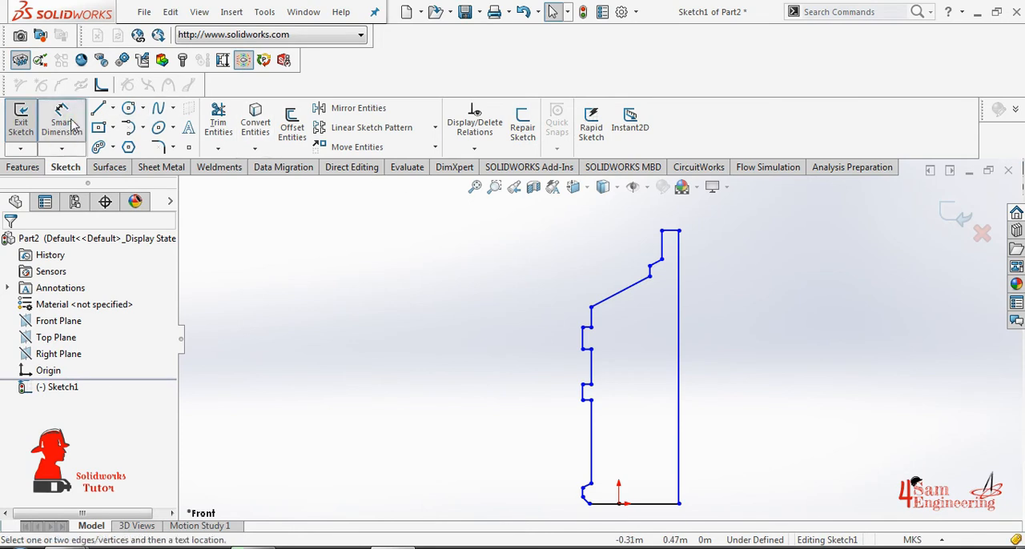
left_click(672, 231)
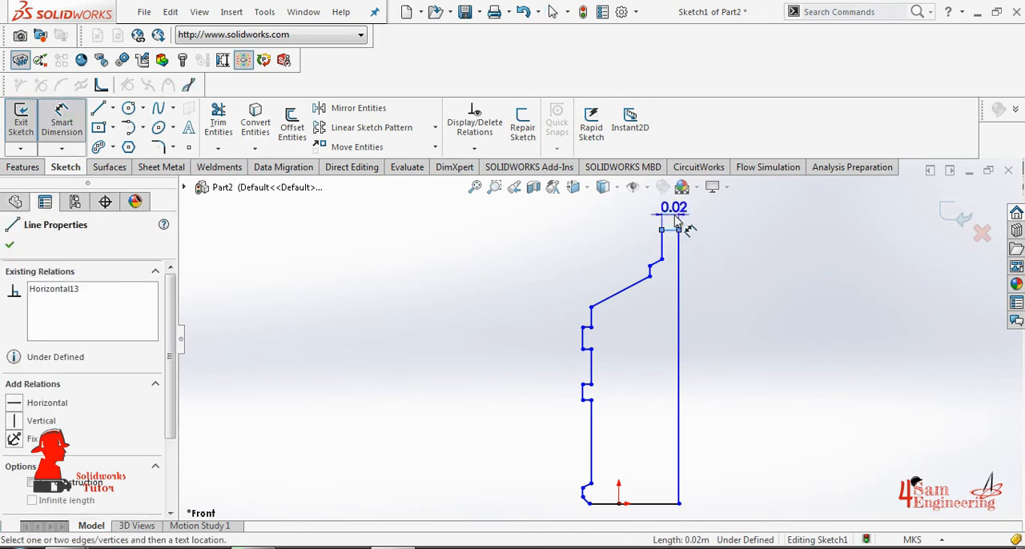
left_click(679, 222)
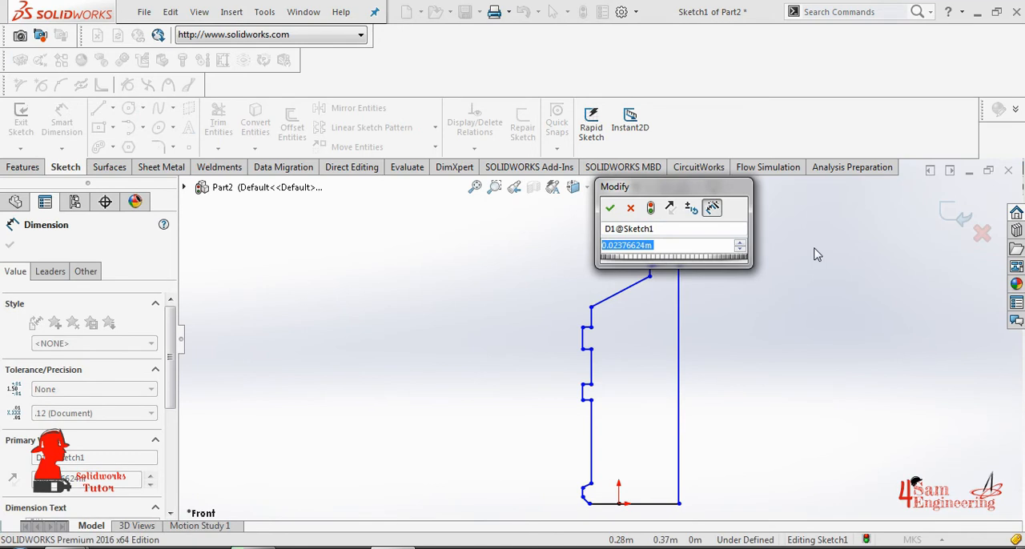
type("4")
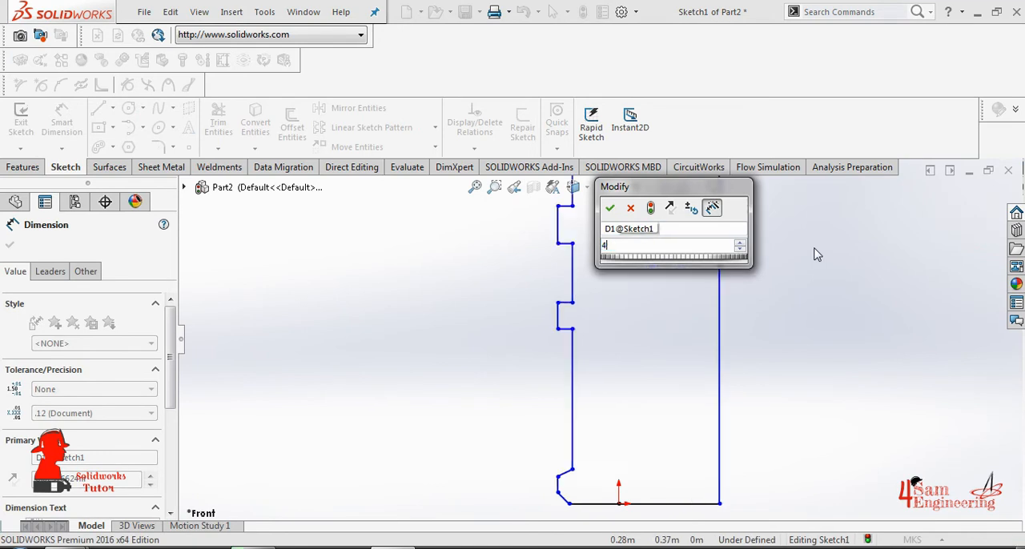
key("Return")
scroll(641, 256, "down", 5)
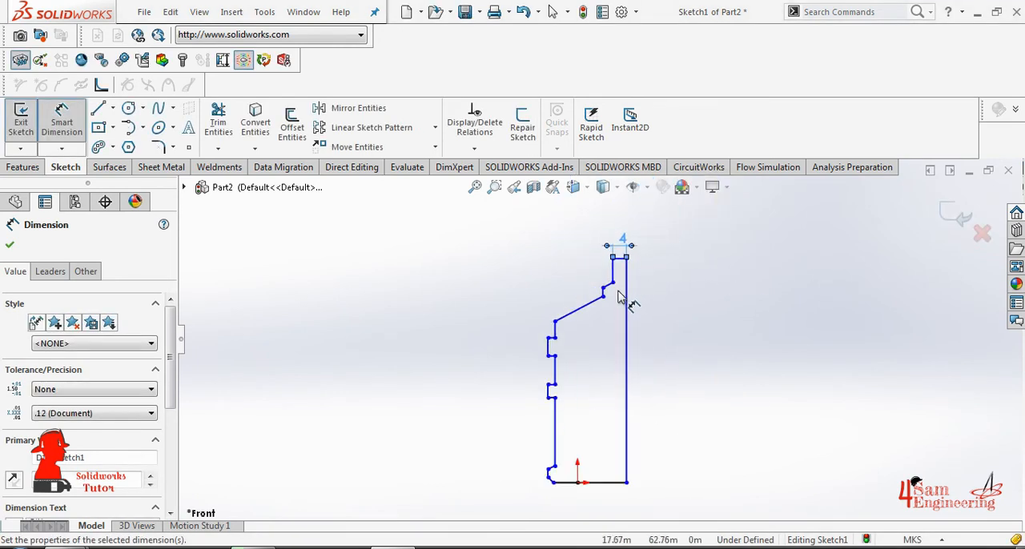
- Dimension the vertical neck line below the top edge and set its length to 10 m
left_click(602, 267)
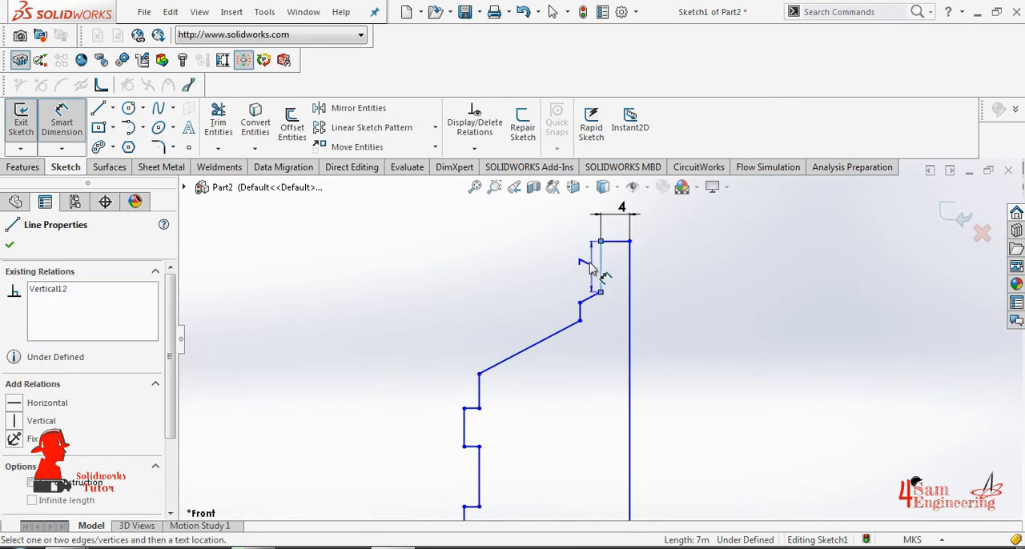
left_click(572, 269)
type("10")
key("Return")
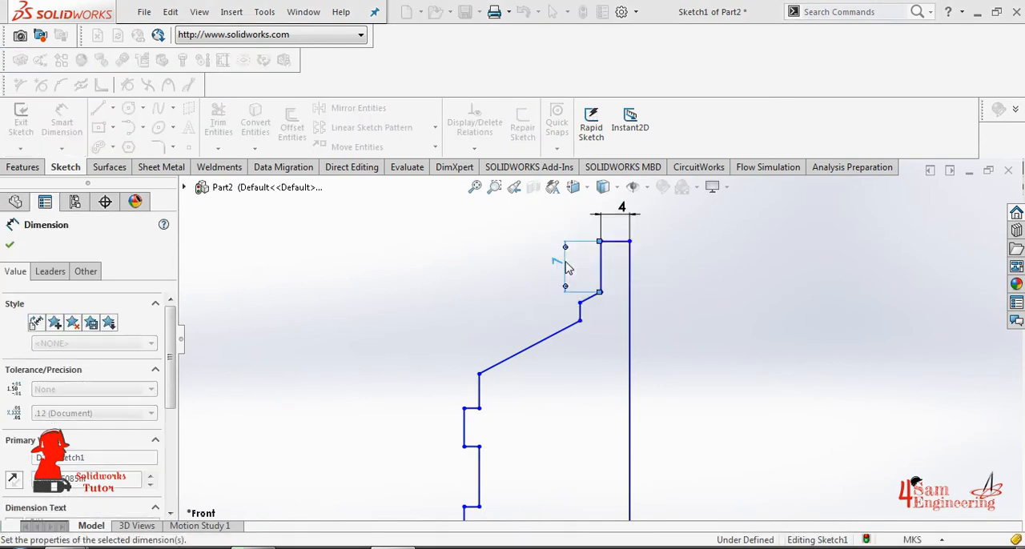
- Dimension the small vertical step between the two sloping shoulder lines and set it to 2 m
left_click(582, 314)
left_click(542, 314)
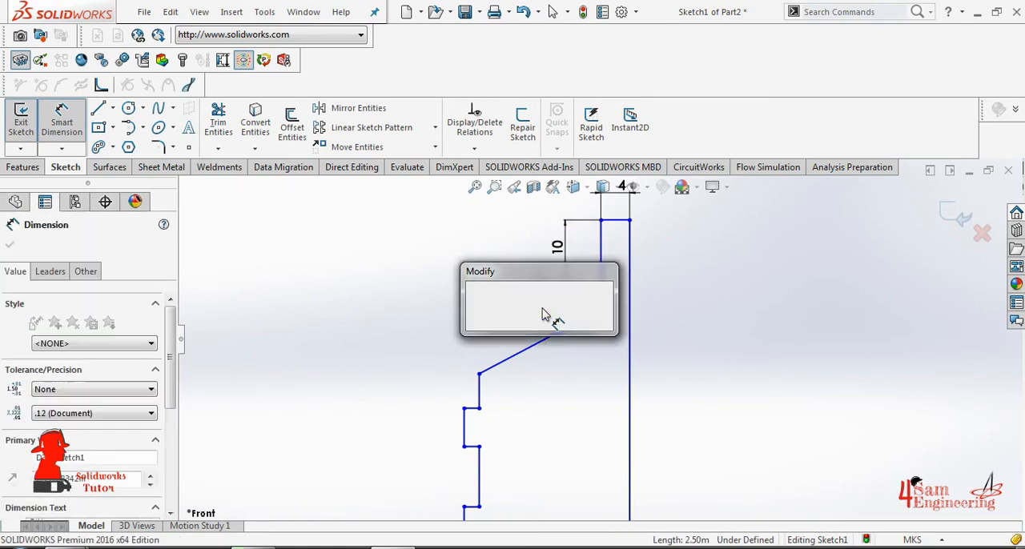
type("2")
key("Return")
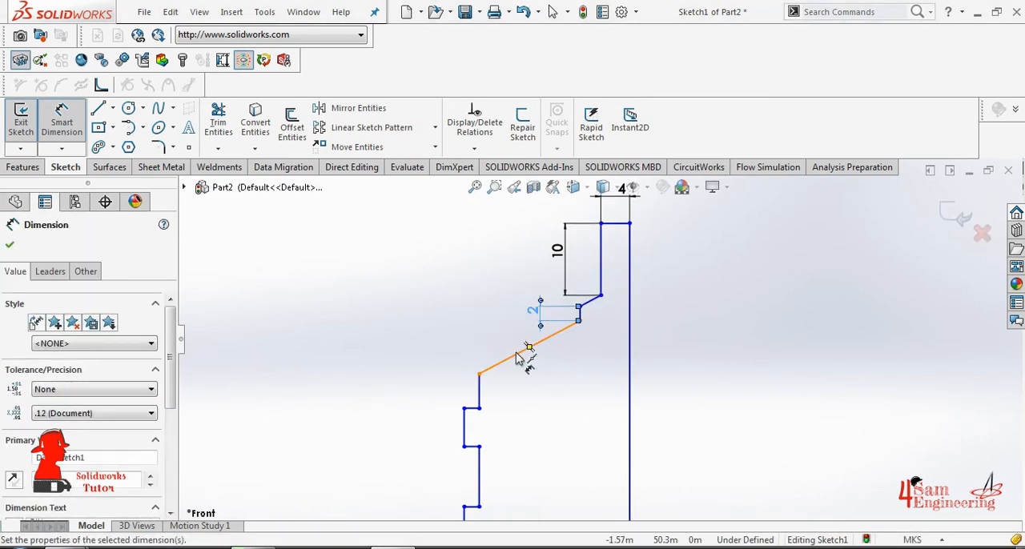
- Dimension the vertical line between the sloping shoulder and the upper rib and set its length to 5 m
left_click(481, 390)
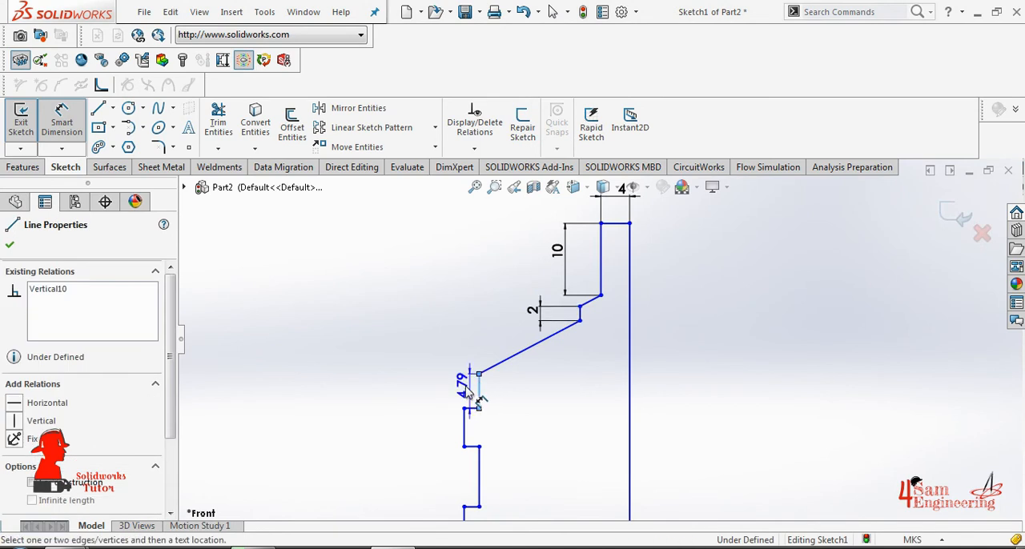
left_click(440, 388)
type("5")
key("Return")
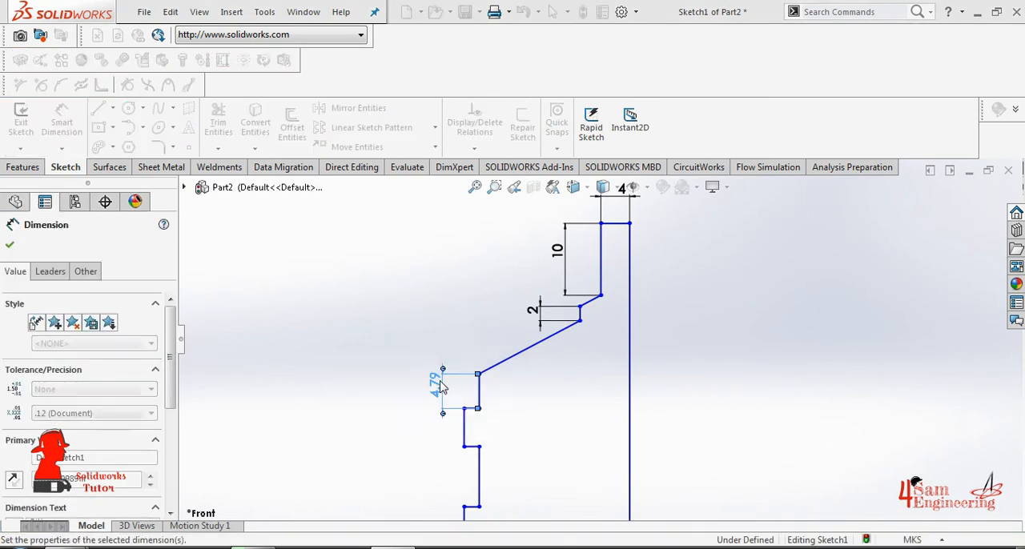
- Try to delete all relations of the upper rib's outer vertical edge, keeping Smart Dimension ready for use
left_click(465, 433)
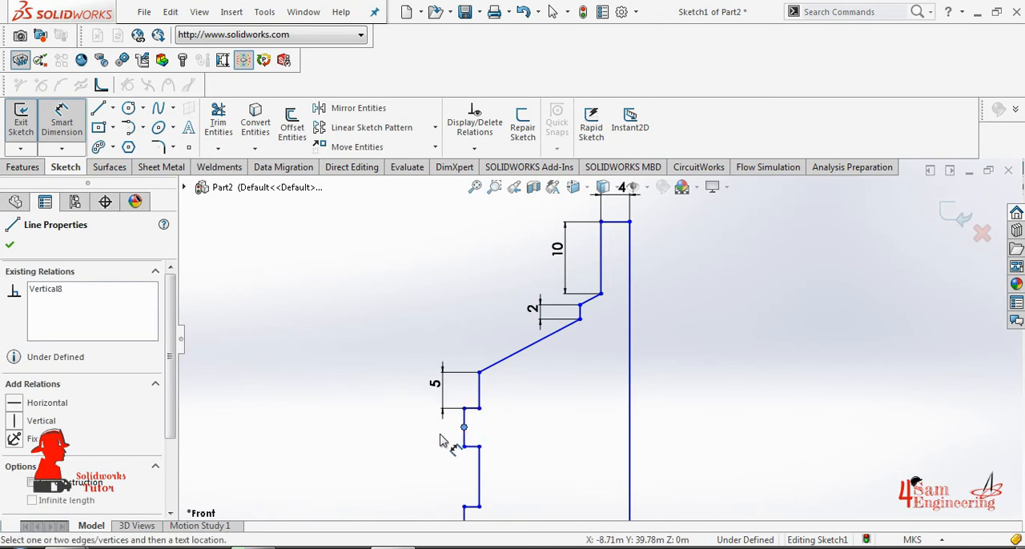
right_click(130, 309)
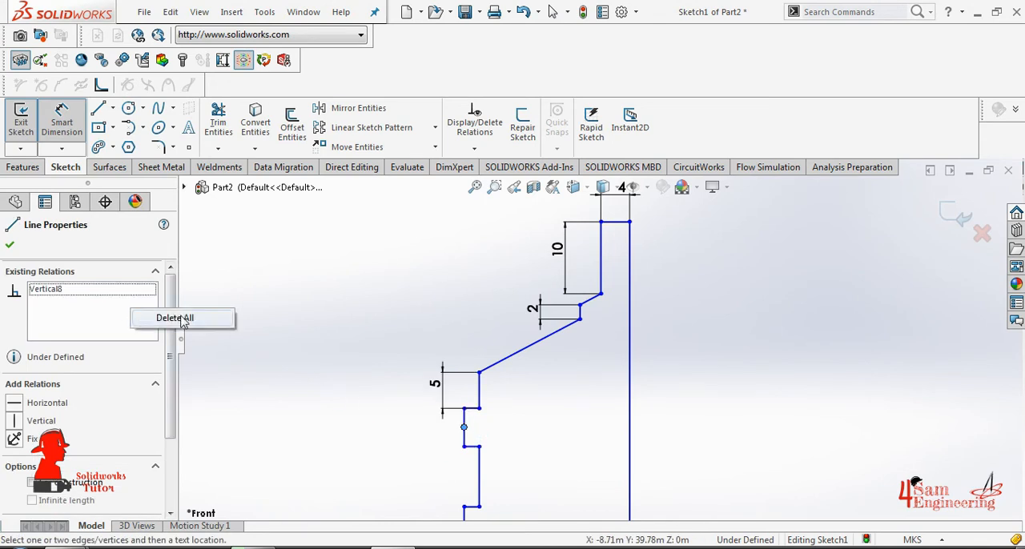
left_click(186, 319)
right_click(83, 314)
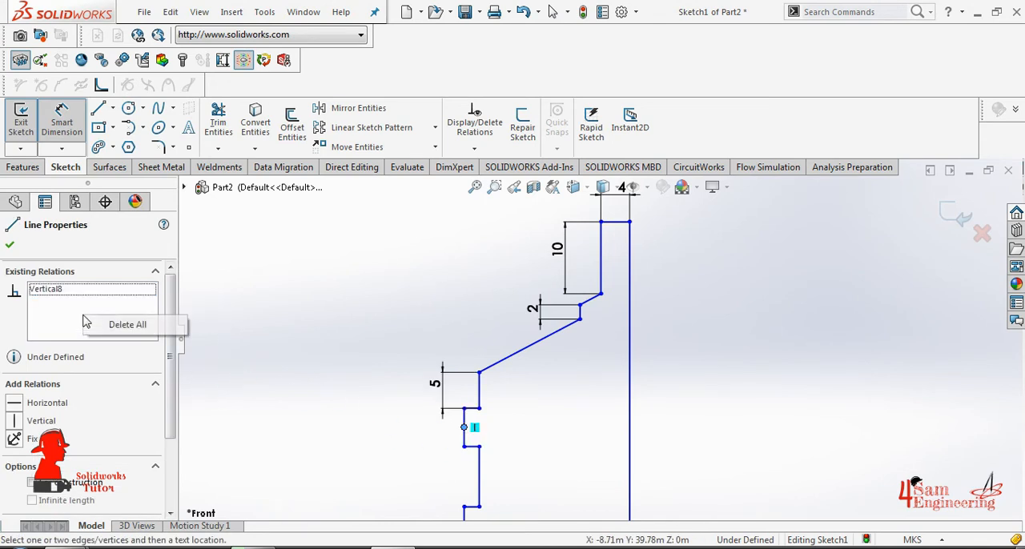
left_click(124, 325)
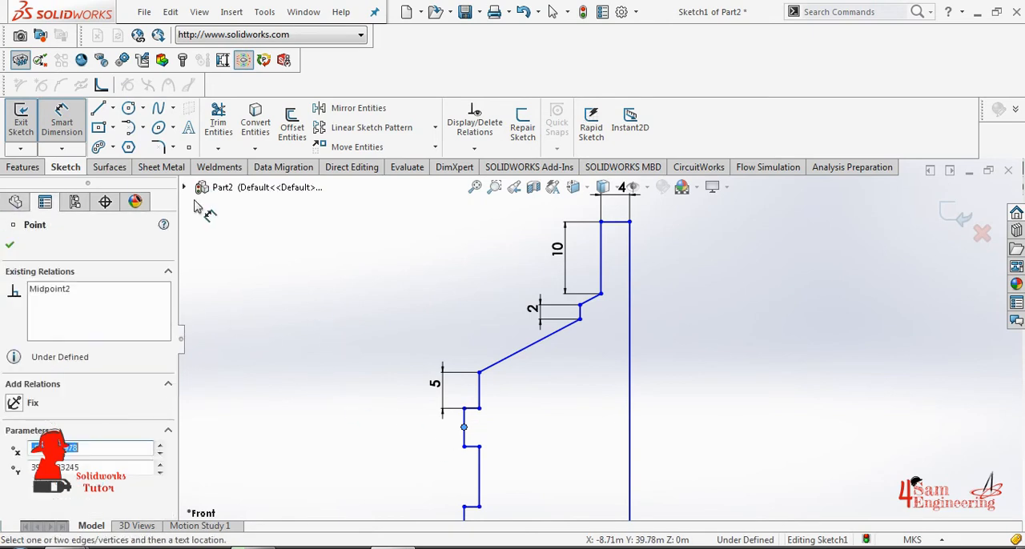
key("Escape")
left_click(63, 124)
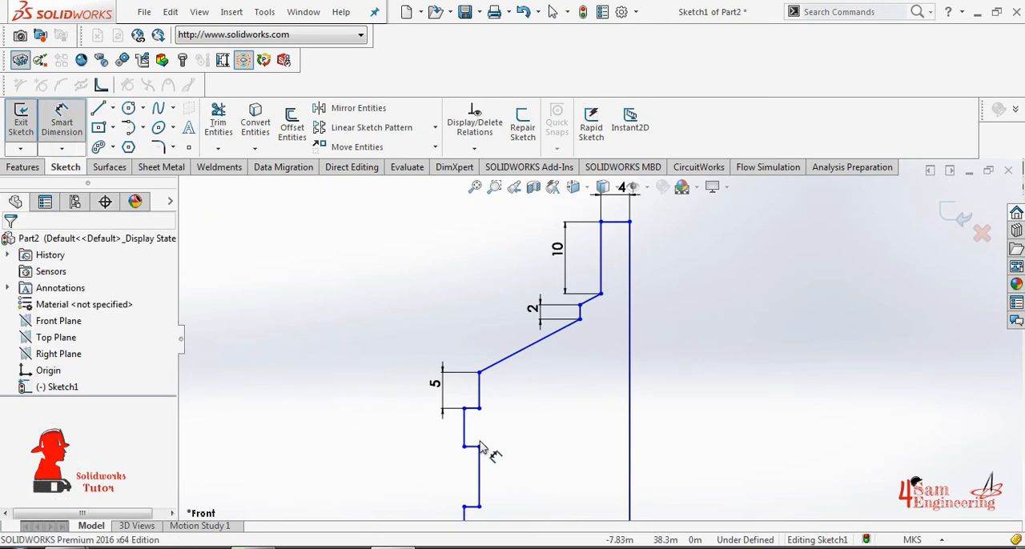
- Dimension the upper rib's outer vertical edge and set its length to 8 m
left_click(464, 425)
left_click(388, 432)
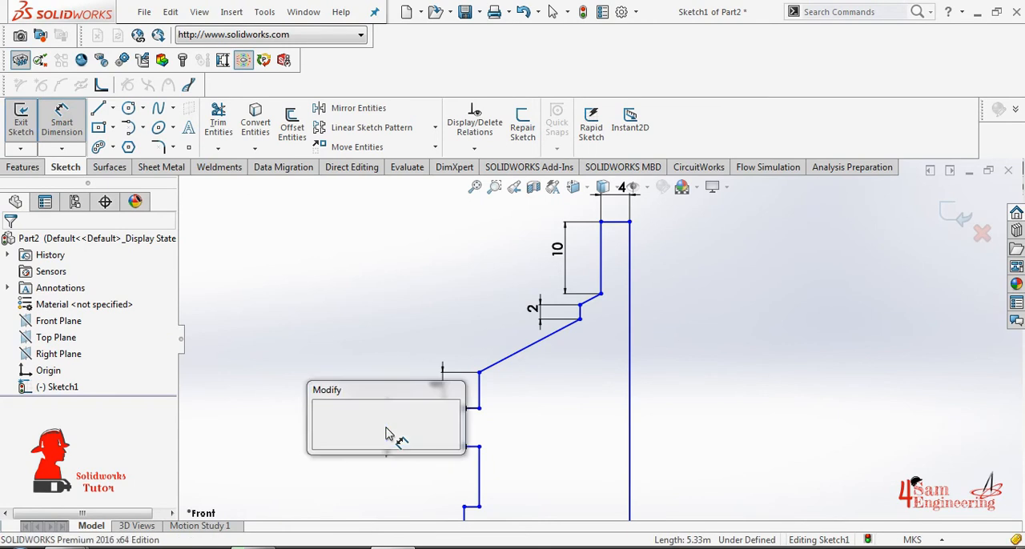
type("8")
key("Return")
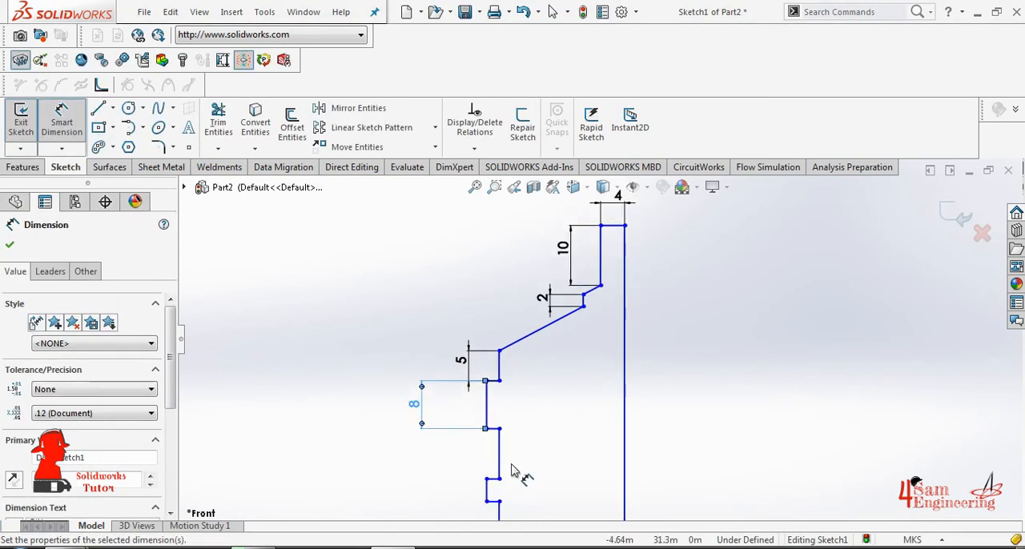
- Dimension the vertical line between the upper and lower ribs and set its length to 12 m
left_click(499, 461)
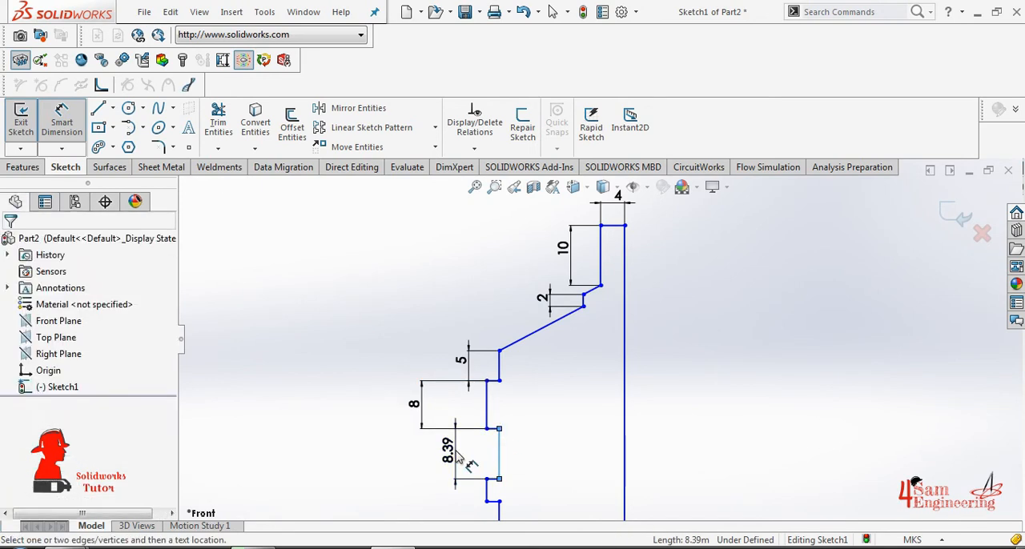
left_click(459, 453)
type("12")
key("Return")
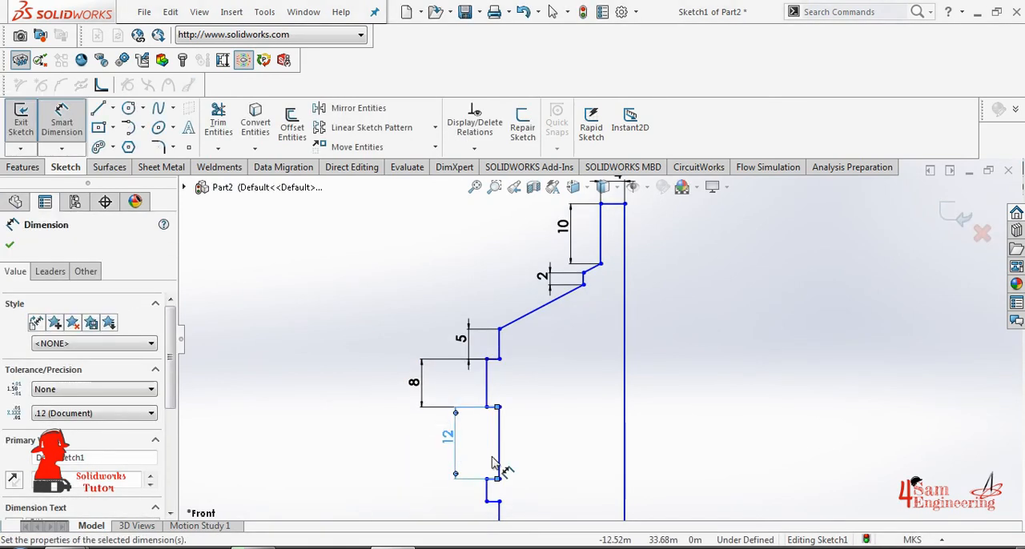
- Dimension the lower rib's outer vertical edge and set its length to 8 m
scroll(541, 457, "down", 4)
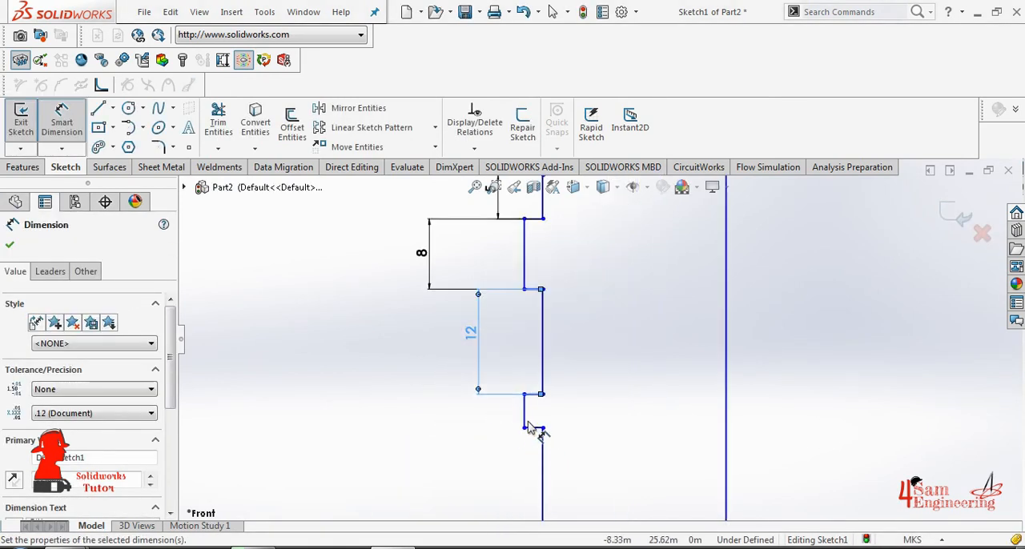
left_click(525, 409)
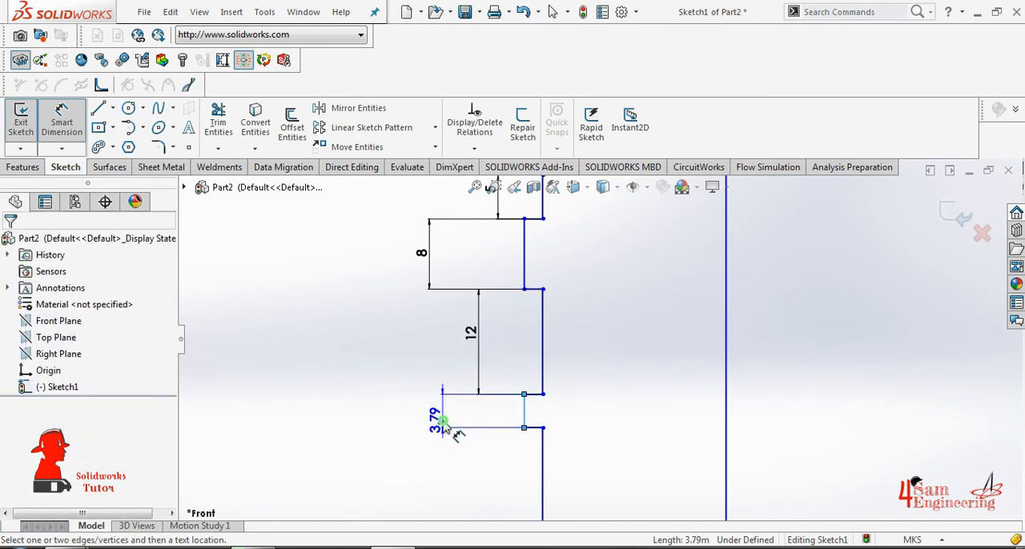
left_click(446, 423)
type("8")
key("Return")
- Dimension the vertical wall line below the lower rib and set its length to 20 m
scroll(586, 448, "up", 2)
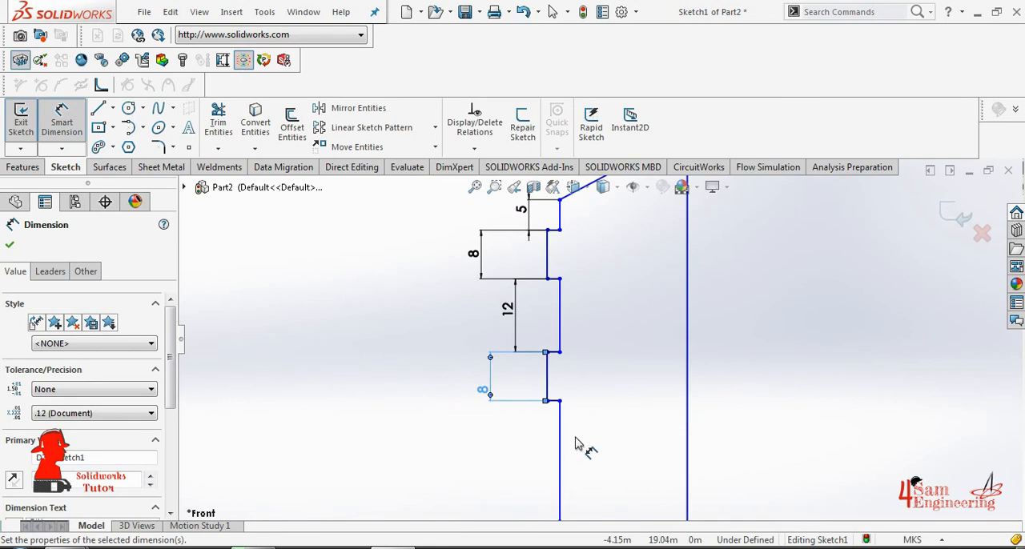
scroll(580, 447, "up", 2)
scroll(617, 417, "down", 1)
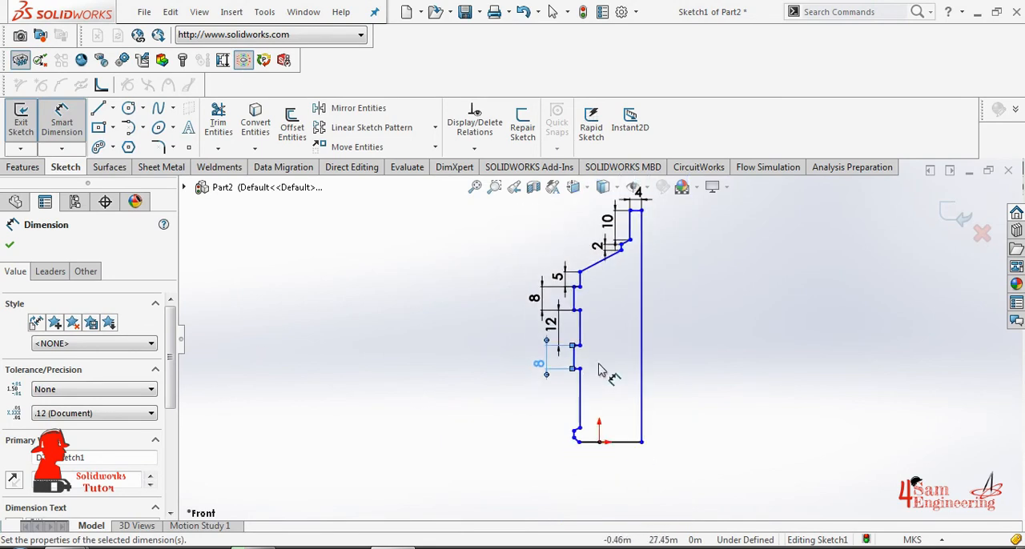
scroll(590, 398, "down", 1)
left_click(561, 374)
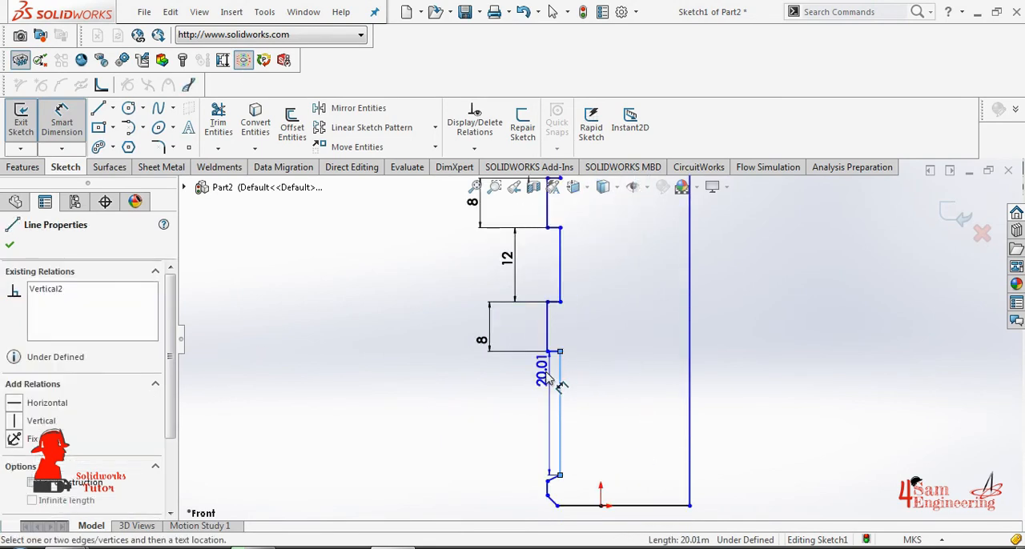
left_click(467, 400)
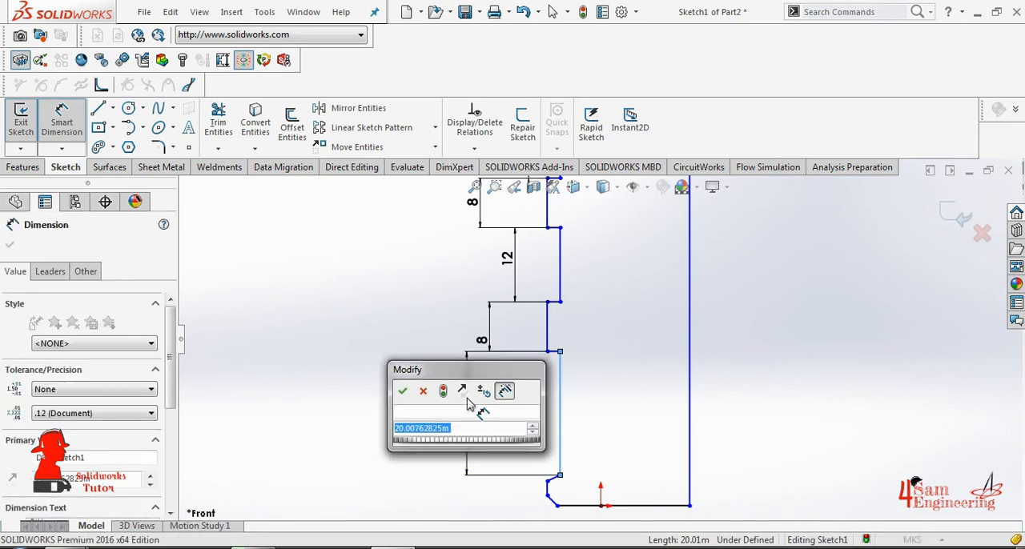
type("20")
key("Return")
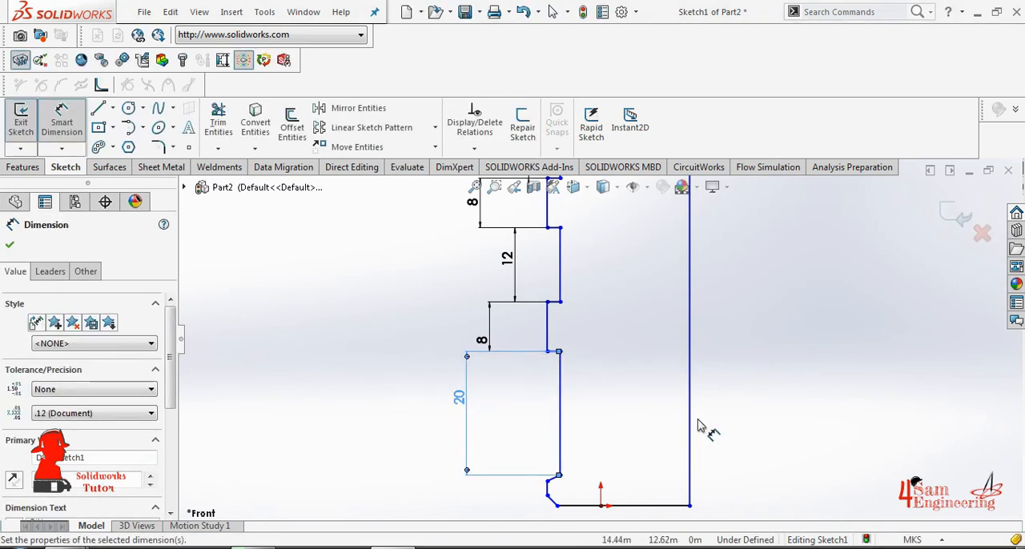
- Dimension the profile's full-height vertical line opposite the ribs and set its length to 78 m
left_click(698, 366)
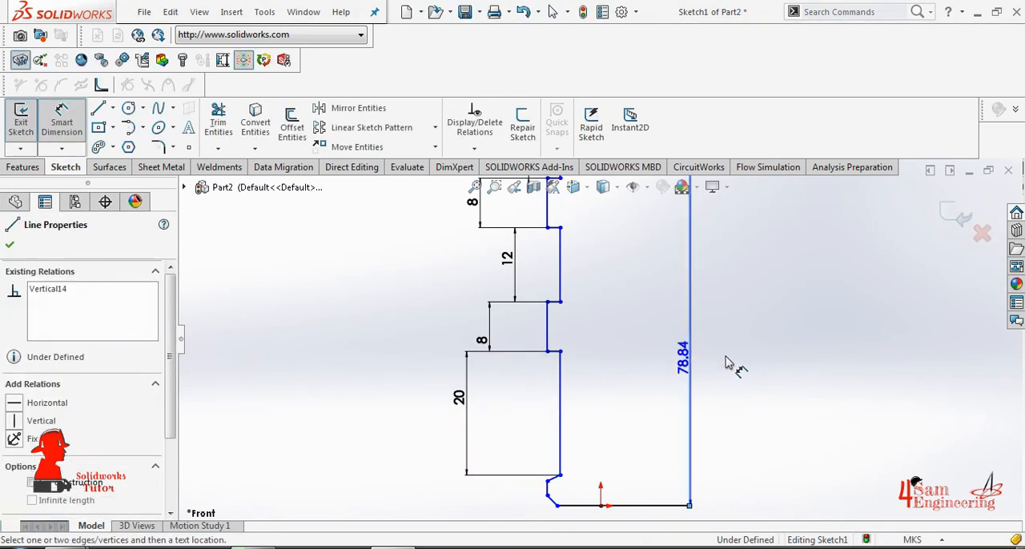
left_click(731, 364)
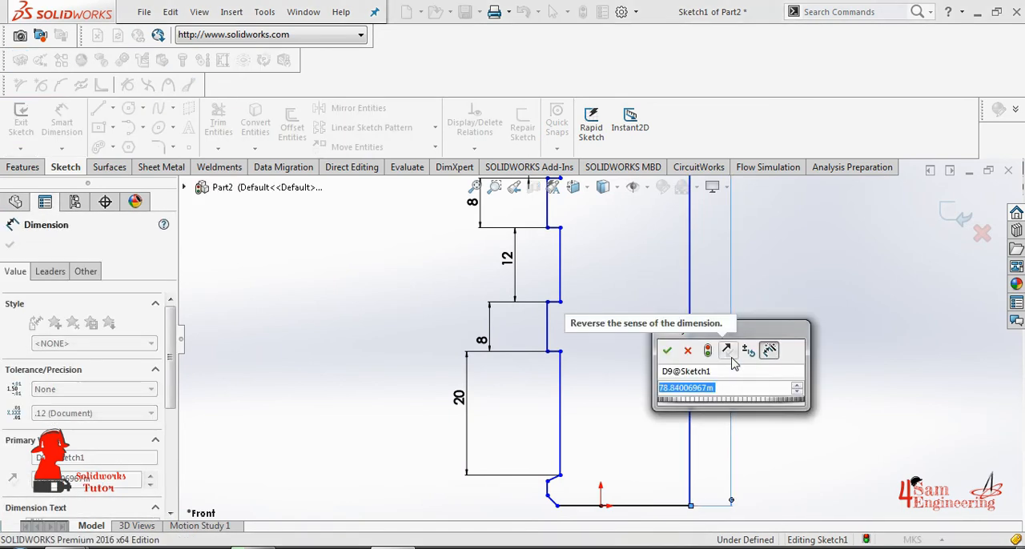
type("78")
key("Return")
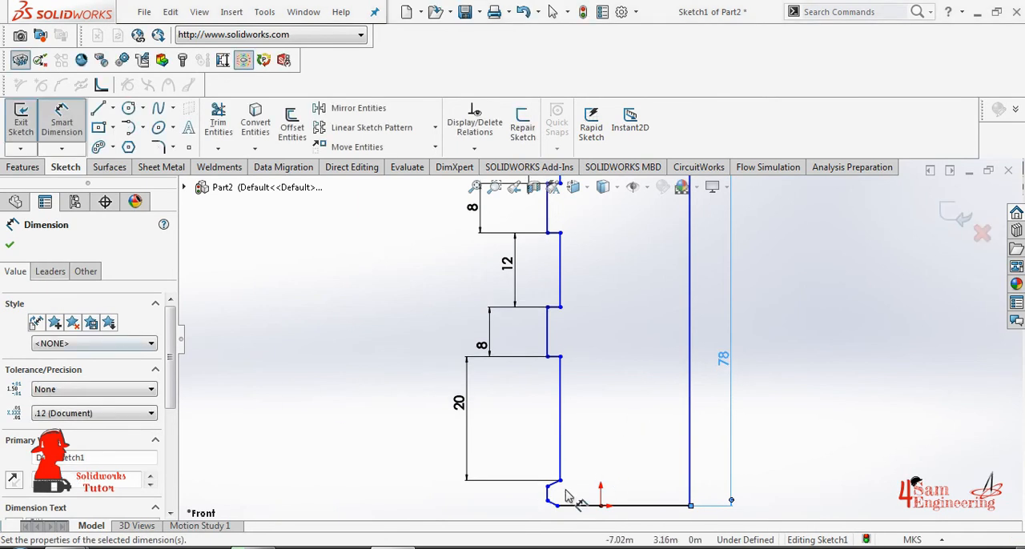
- Dimension the short vertical edge of the foot near the base and set its length to 2 m
scroll(582, 498, "down", 2)
scroll(561, 465, "down", 3)
left_click(521, 435)
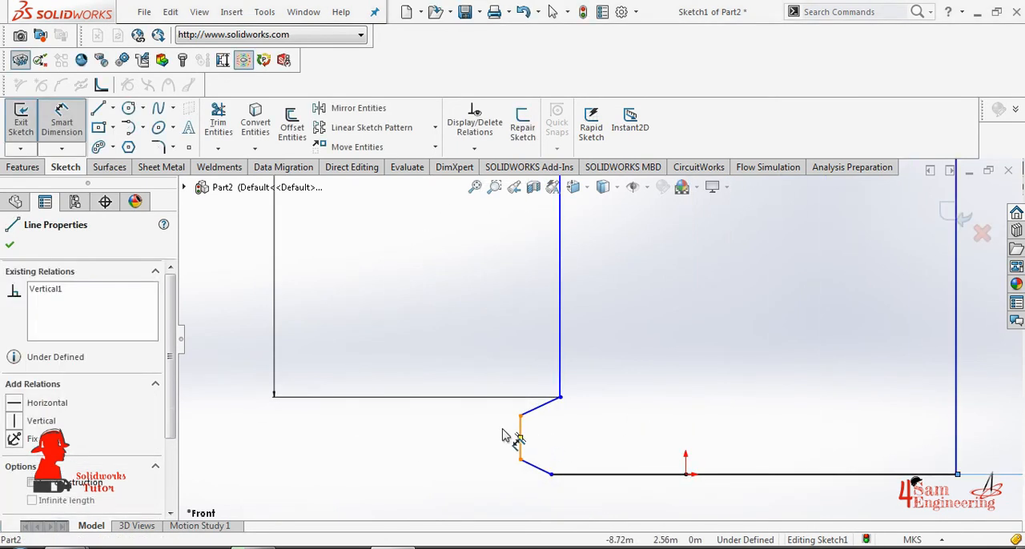
left_click(491, 437)
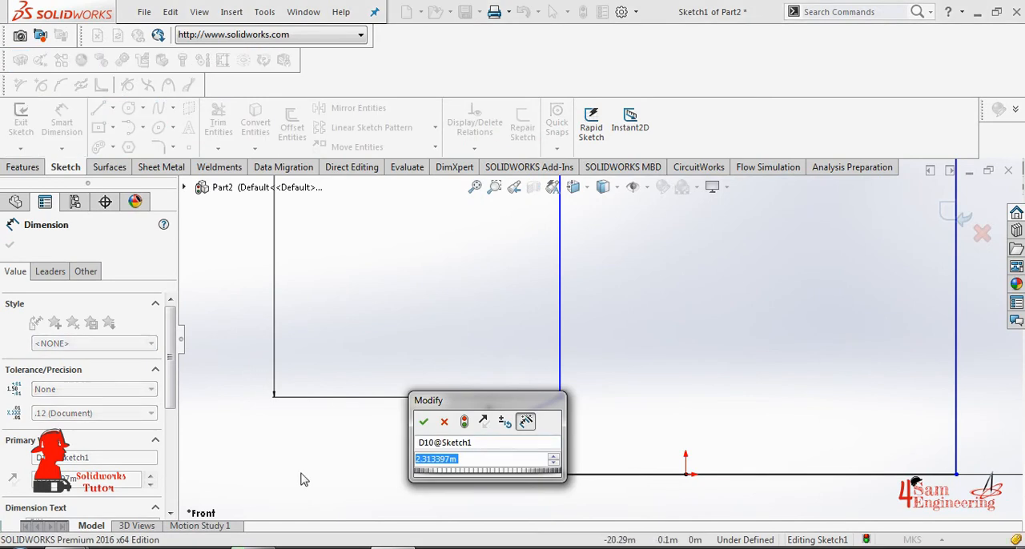
type("2")
key("Return")
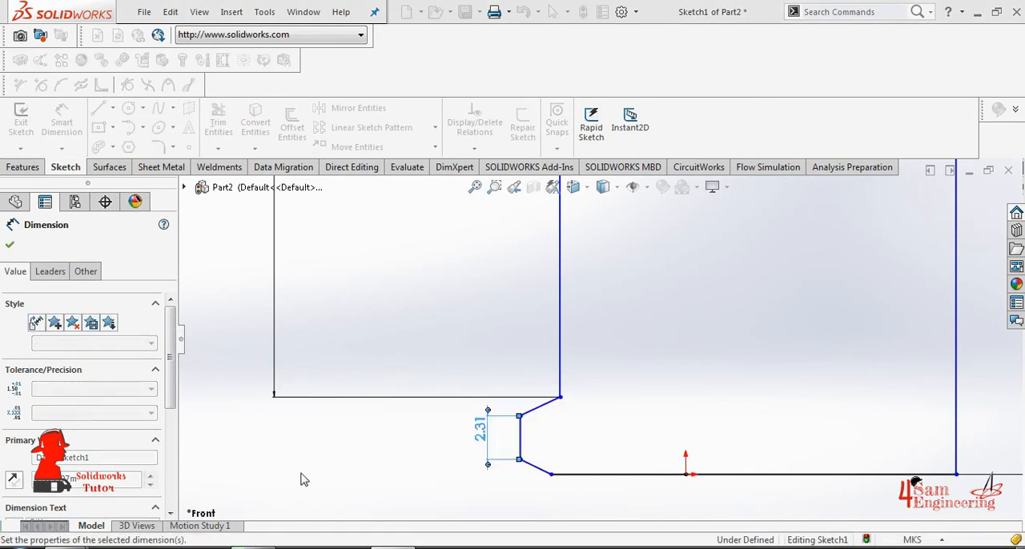
- Dimension the angle between the foot's upper sloping line and the vertical wall above it, setting it to 110°
left_click(548, 406)
left_click(559, 371)
left_click(544, 378)
type("110")
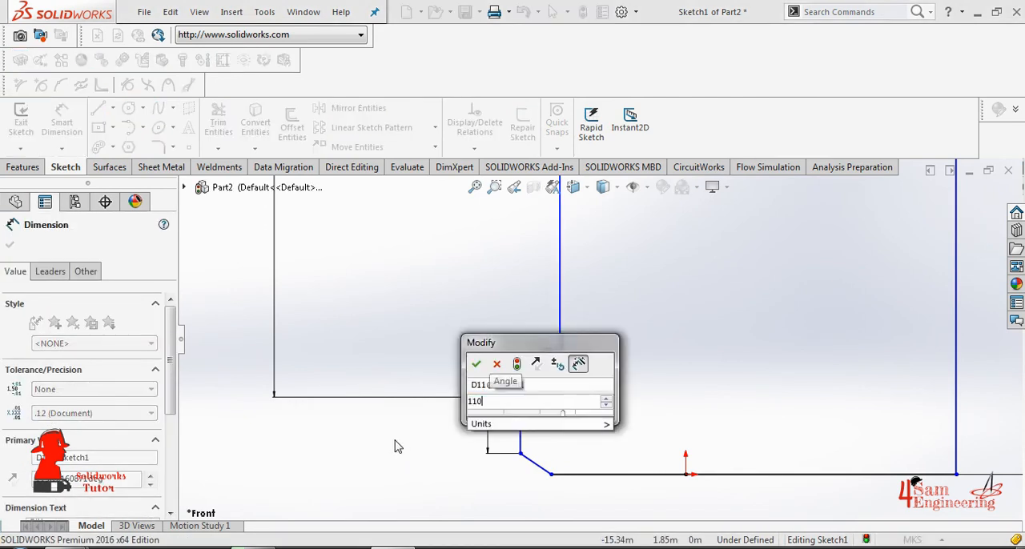
key("Return")
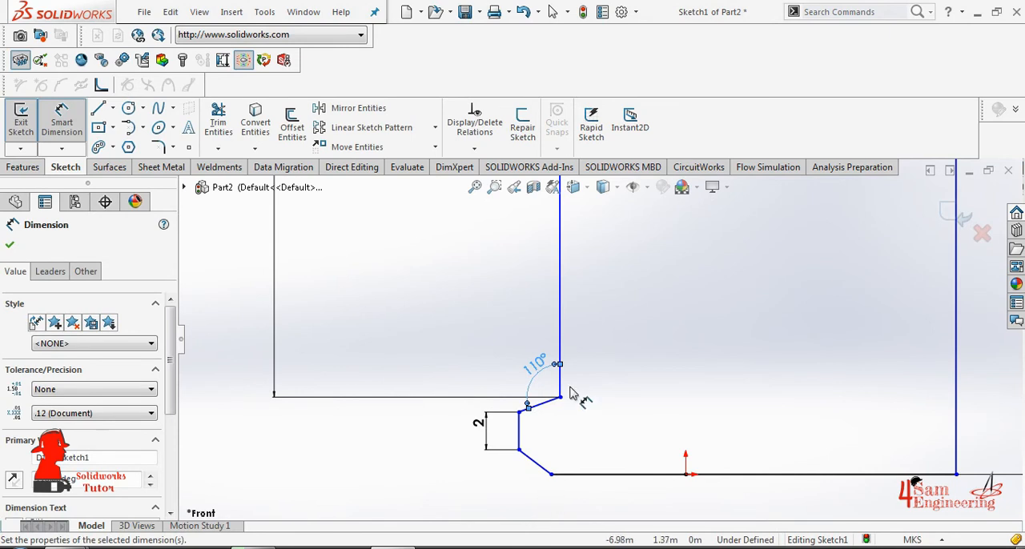
- Change the angle between the foot's upper sloping line and the vertical wall to 115°
double_click(535, 366)
type("115")
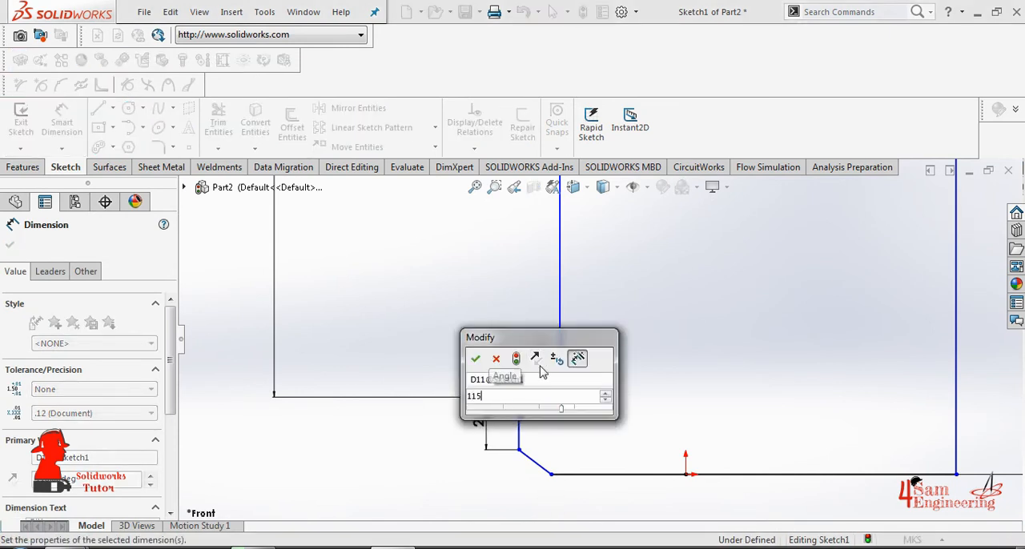
key("Return")
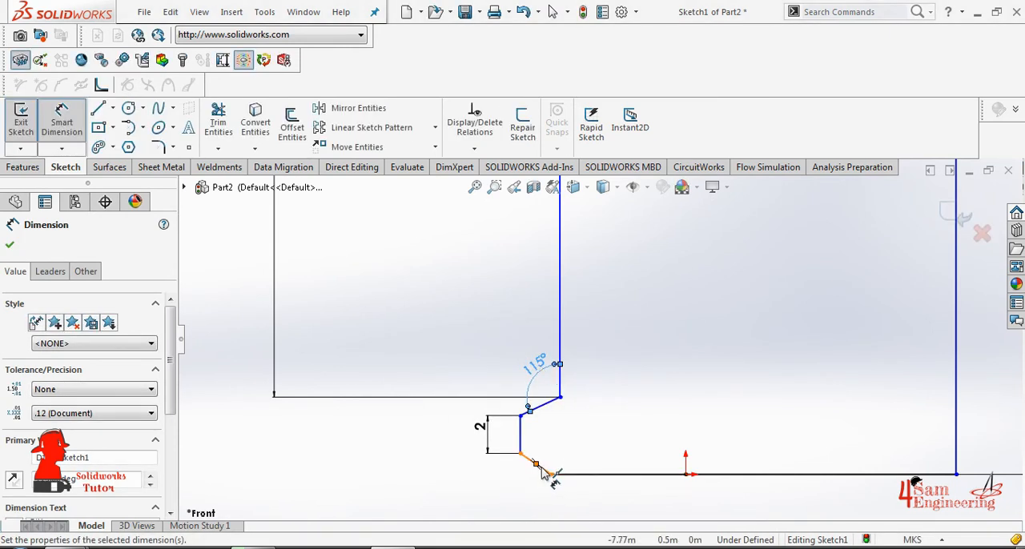
left_click(535, 464)
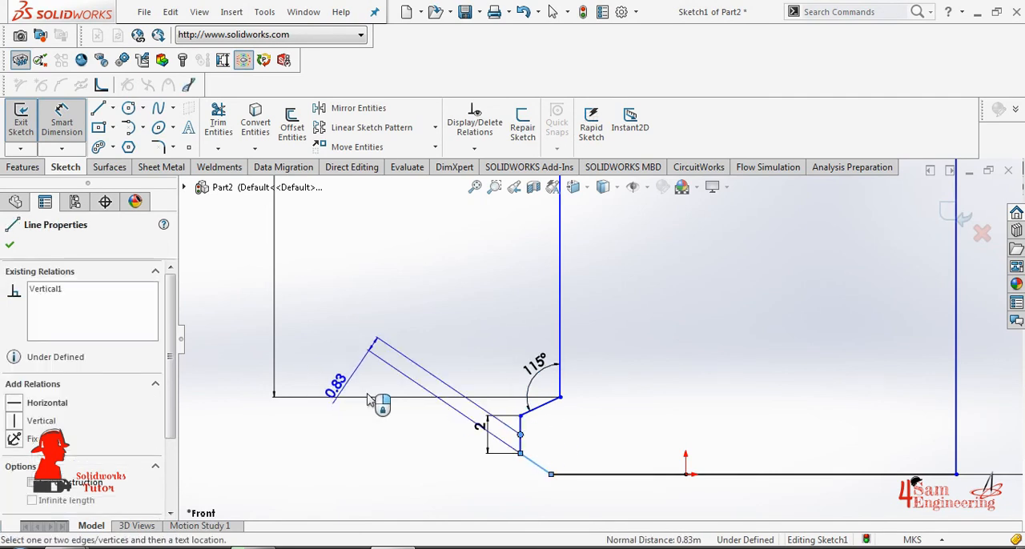
key("Escape")
left_click(539, 465)
left_click(521, 416)
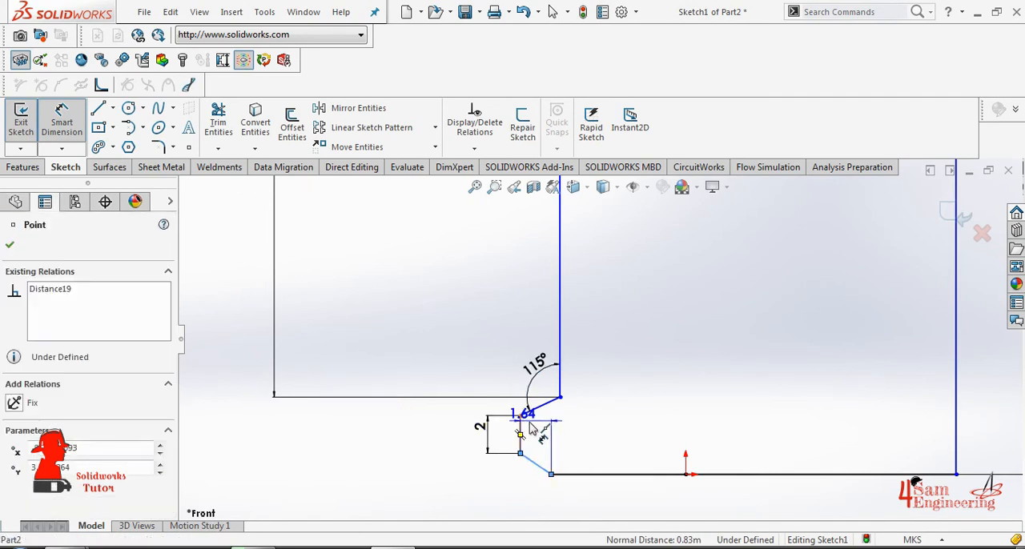
key("Escape")
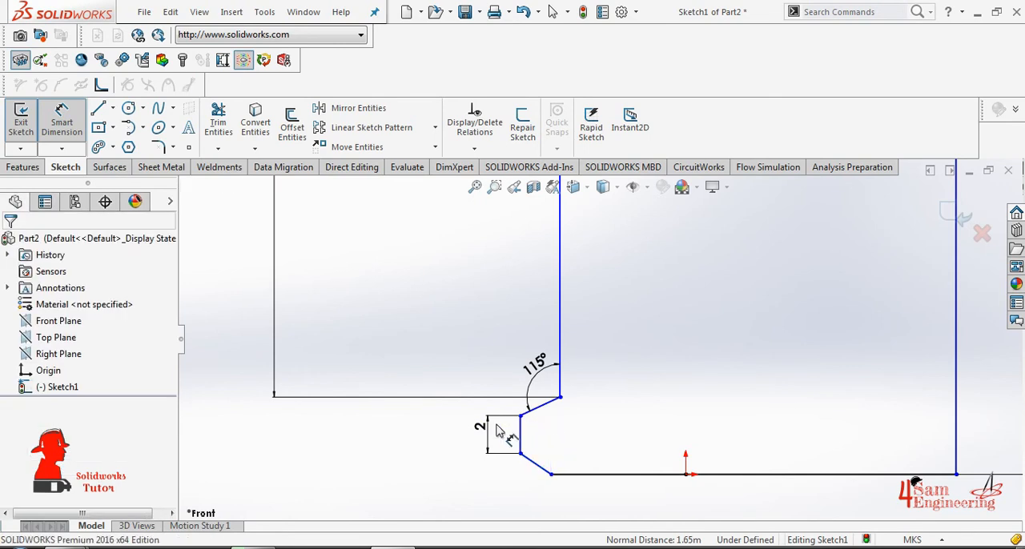
- Dimension the angle between the foot's short vertical edge and its lower sloping line, set it to 124°, and finish dimensioning
left_click(520, 433)
left_click(541, 468)
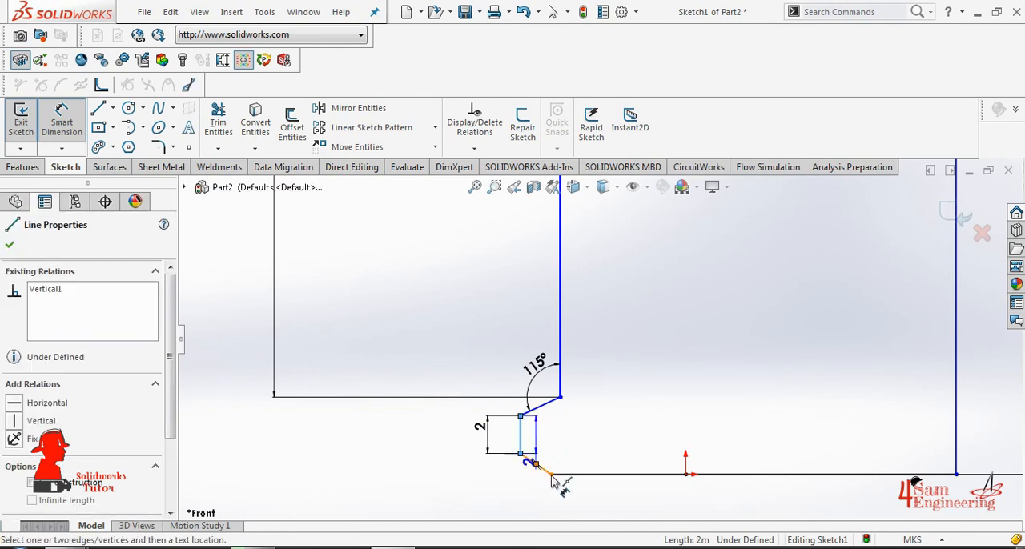
left_click(541, 469)
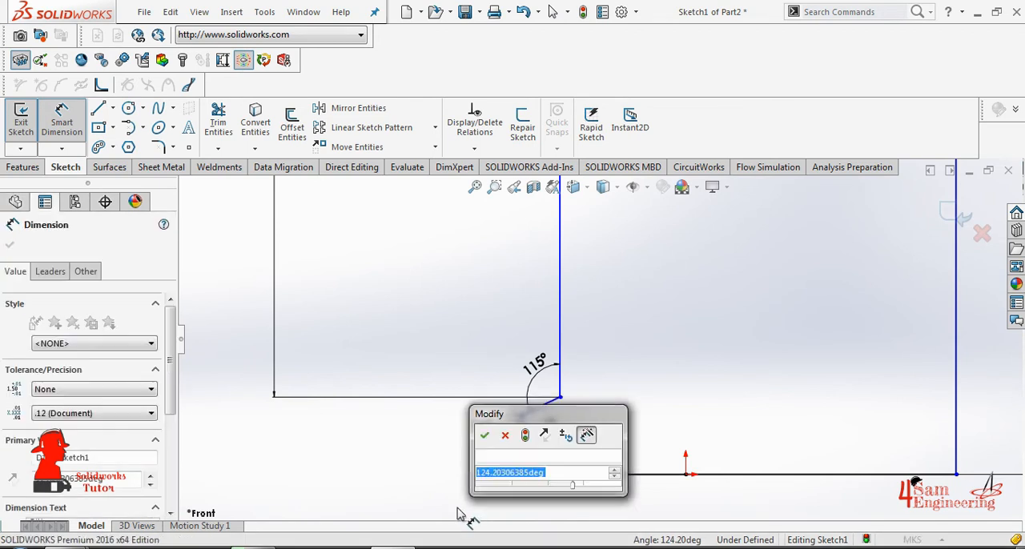
type("124")
key("Return")
key("Escape")
key("Escape")
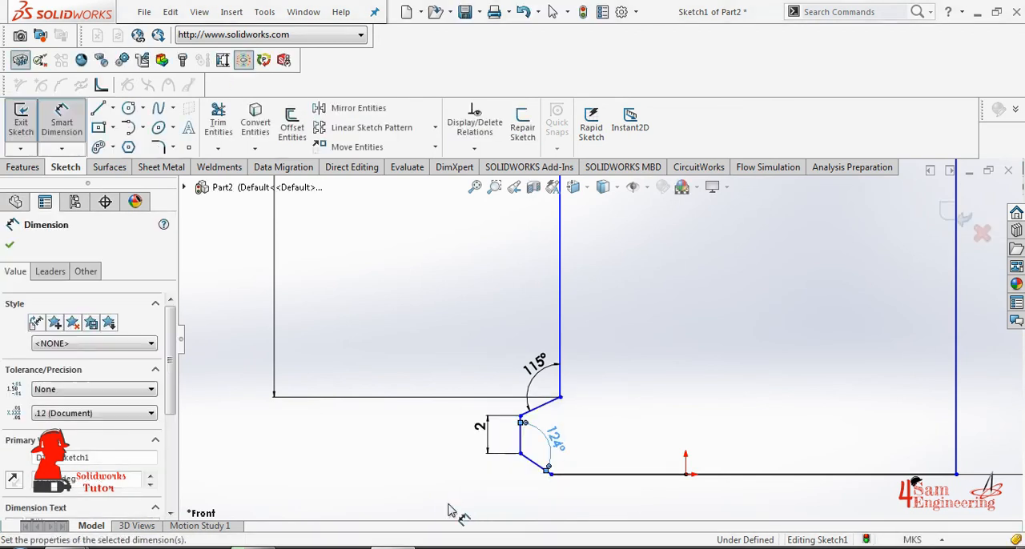
- Dimension the upper rib's upper horizontal edge, set its length to 2 m, and leave Smart Dimension
scroll(657, 353, "up", 2)
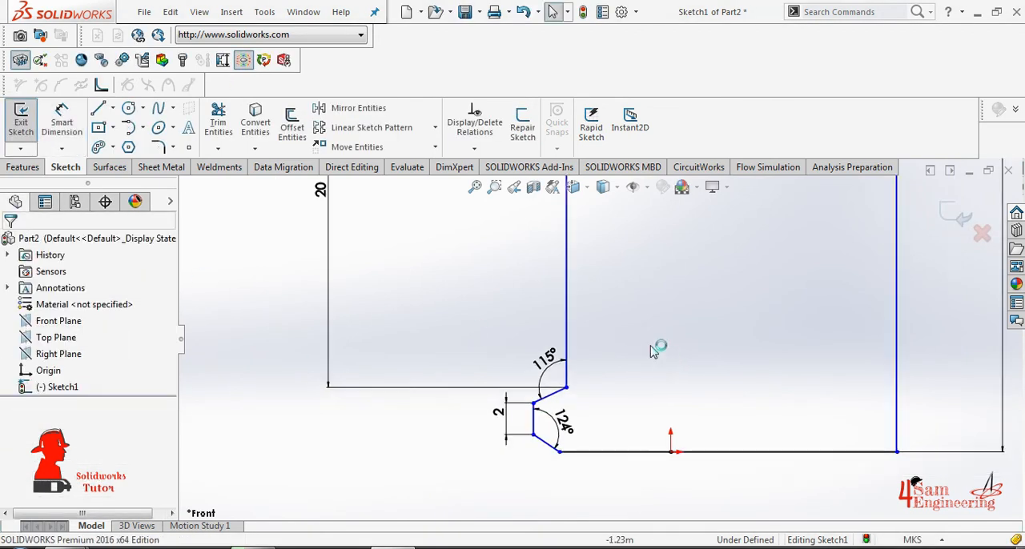
scroll(625, 364, "up", 2)
scroll(638, 272, "up", 1)
scroll(637, 268, "up", 1)
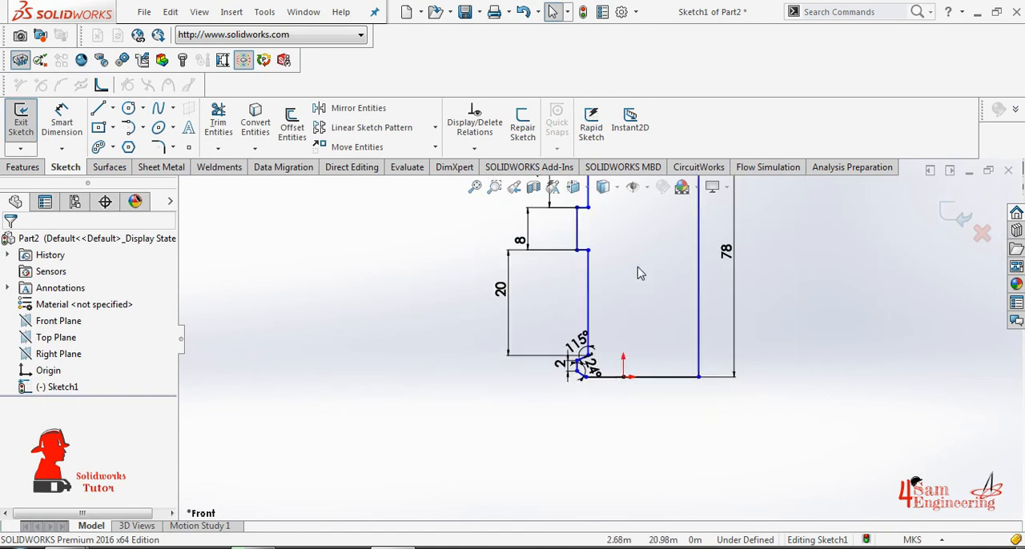
scroll(637, 268, "up", 1)
scroll(624, 273, "down", 6)
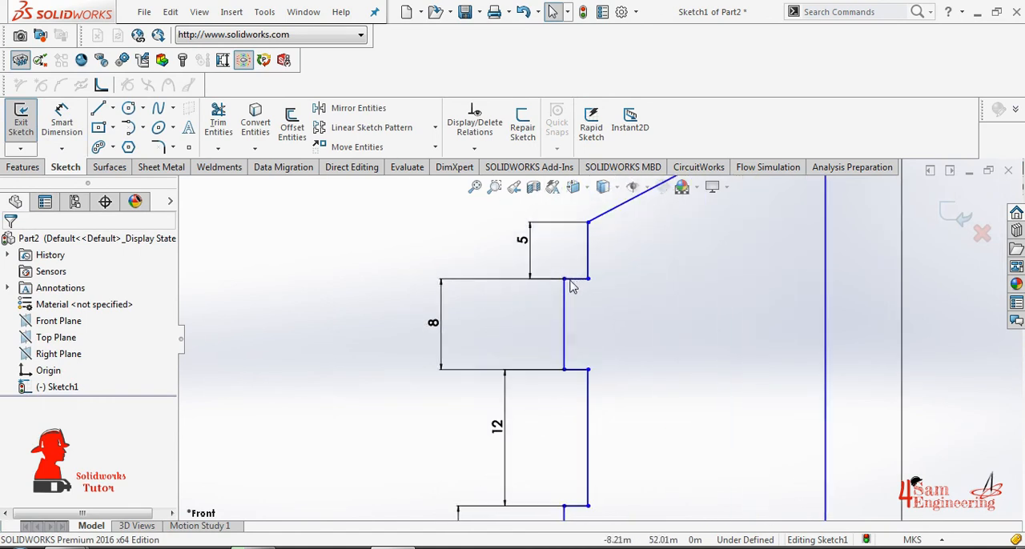
left_click(573, 280)
left_click(62, 120)
left_click(574, 247)
type("2")
key("Return")
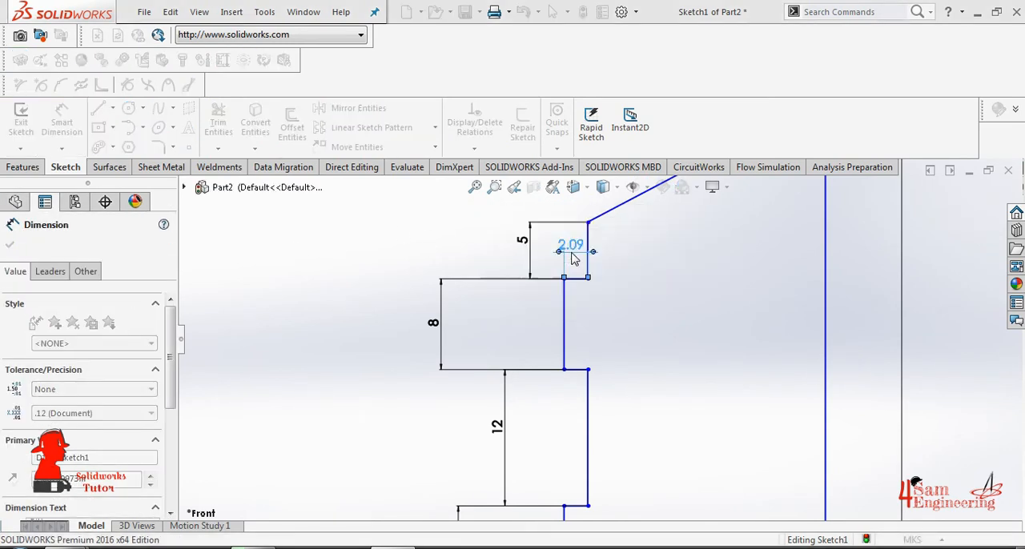
scroll(641, 380, "up", 3)
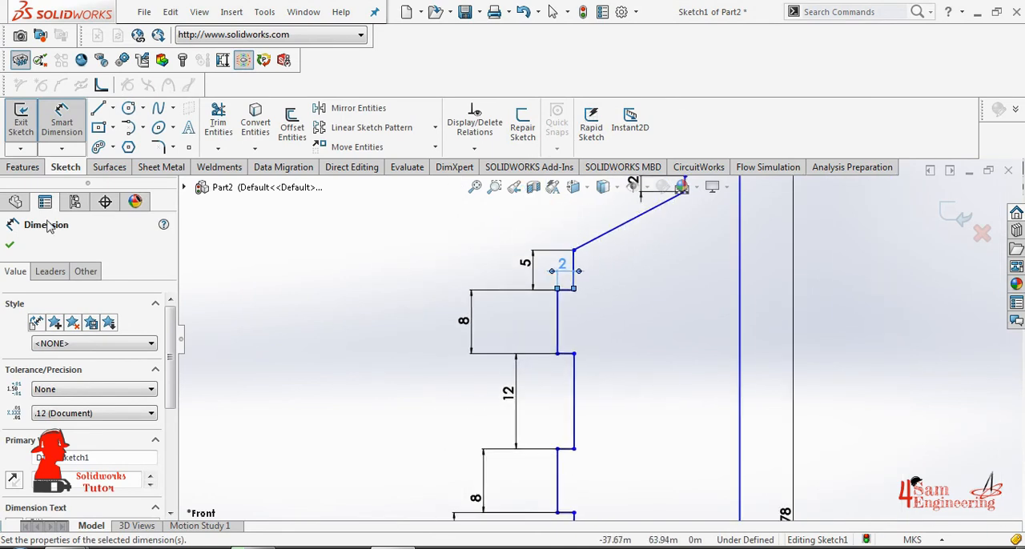
key("Escape")
key("Escape")
left_click(571, 296)
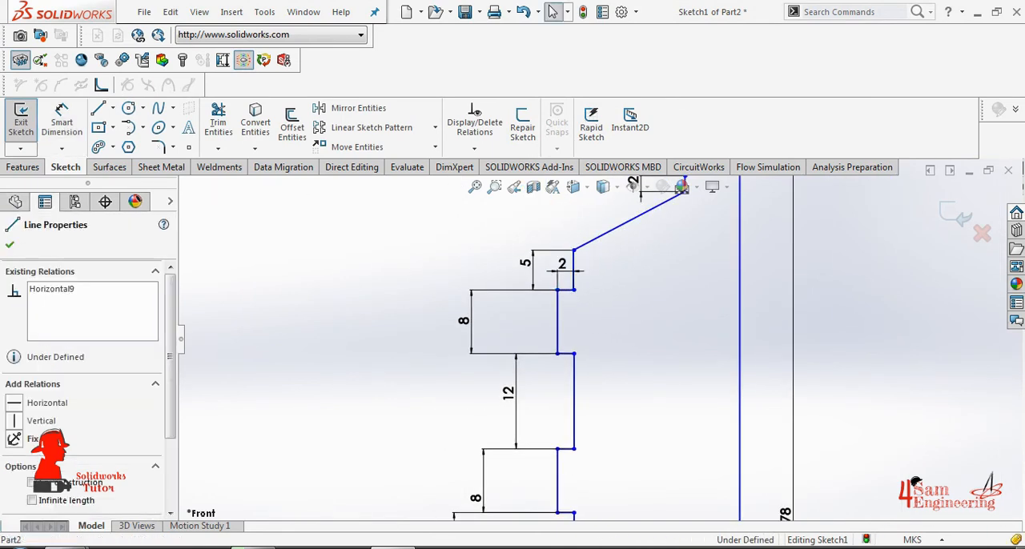
left_click(571, 357, "ctrl")
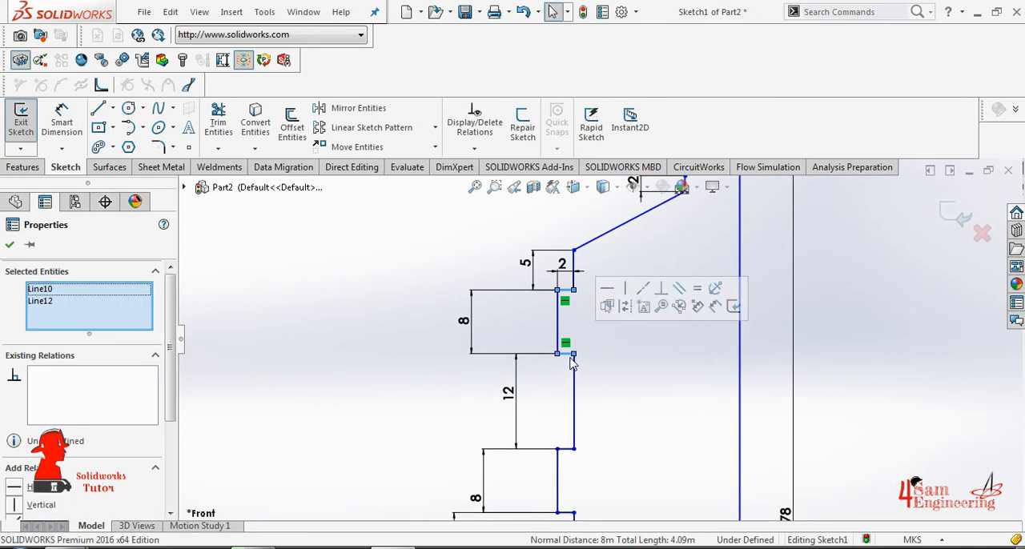
left_click(574, 449, "ctrl")
left_click(80, 313)
right_click(80, 312)
left_click(120, 339)
left_click(559, 471, "ctrl")
scroll(572, 469, "down", 2)
scroll(593, 474, "up", 2)
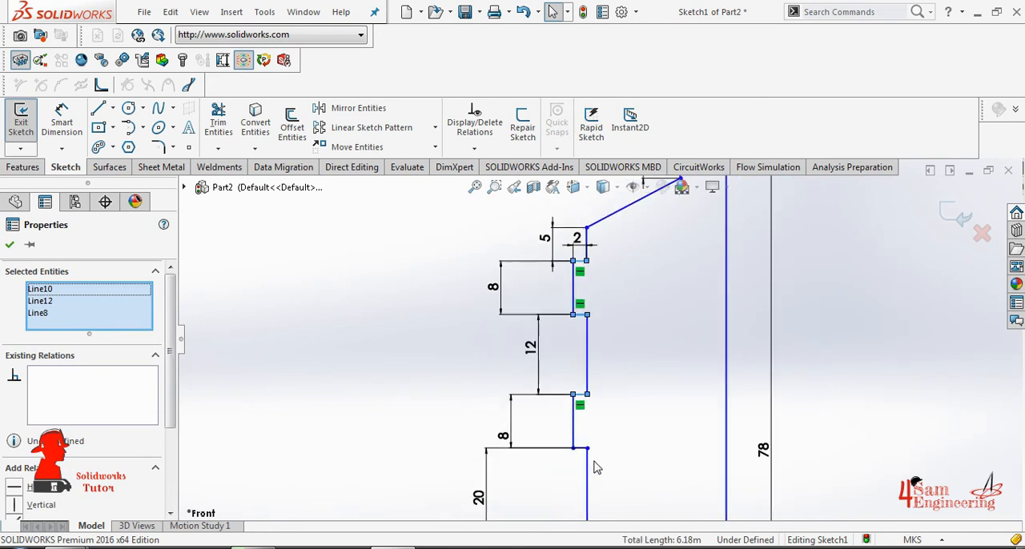
left_click(580, 449, "ctrl")
scroll(591, 454, "up", 4)
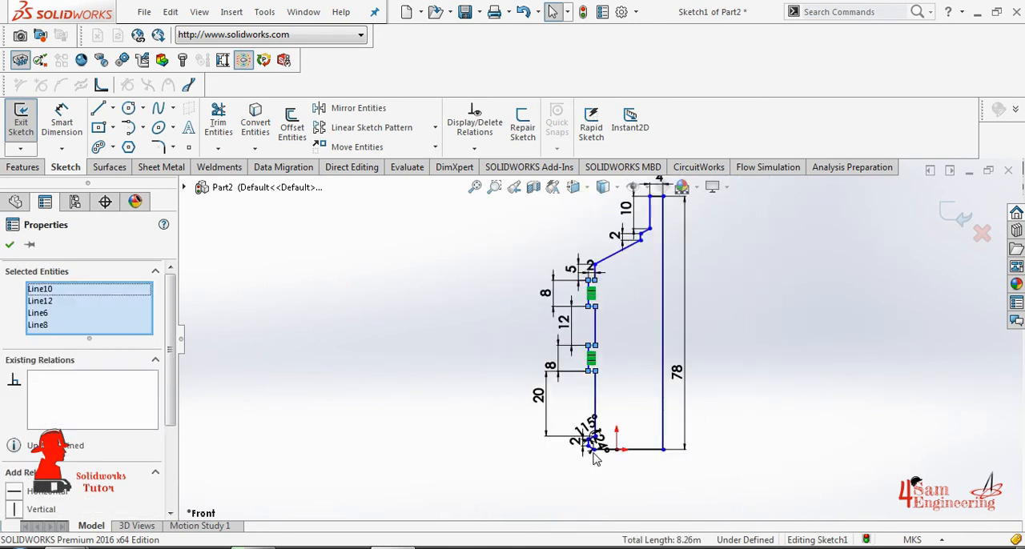
scroll(600, 444, "down", 3)
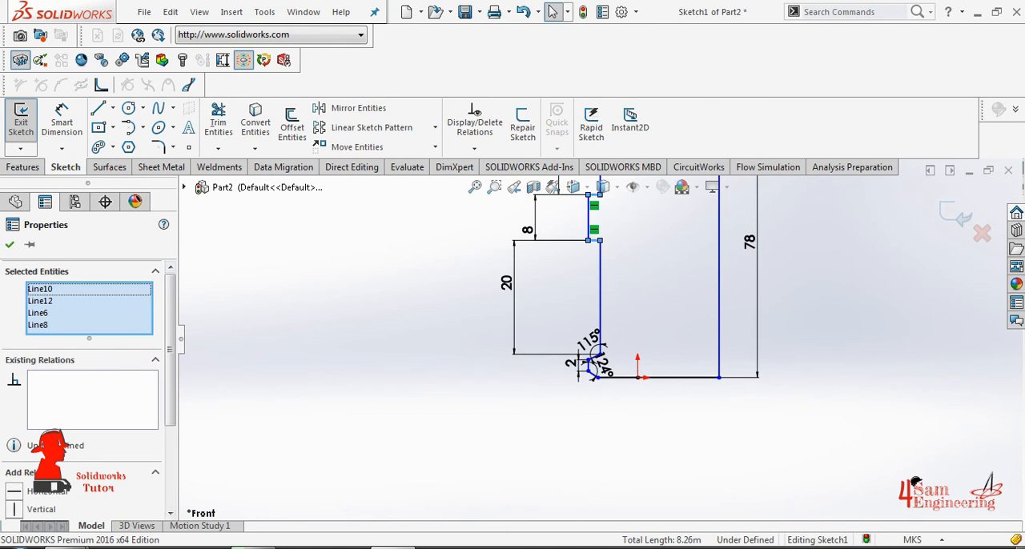
left_click(619, 342)
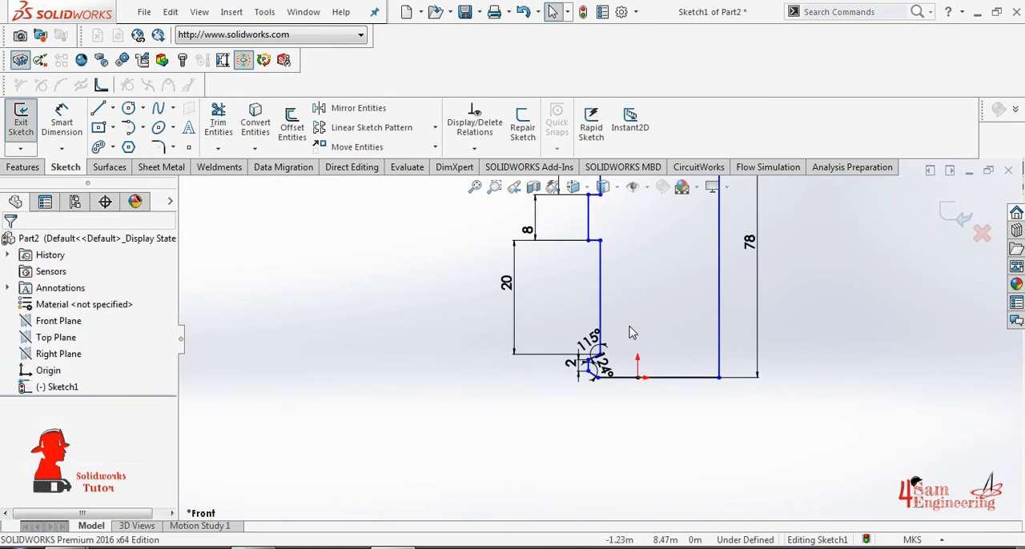
- Add an Equal relation between the four short horizontal edges of the two ribs
left_click(474, 149)
left_click(483, 184)
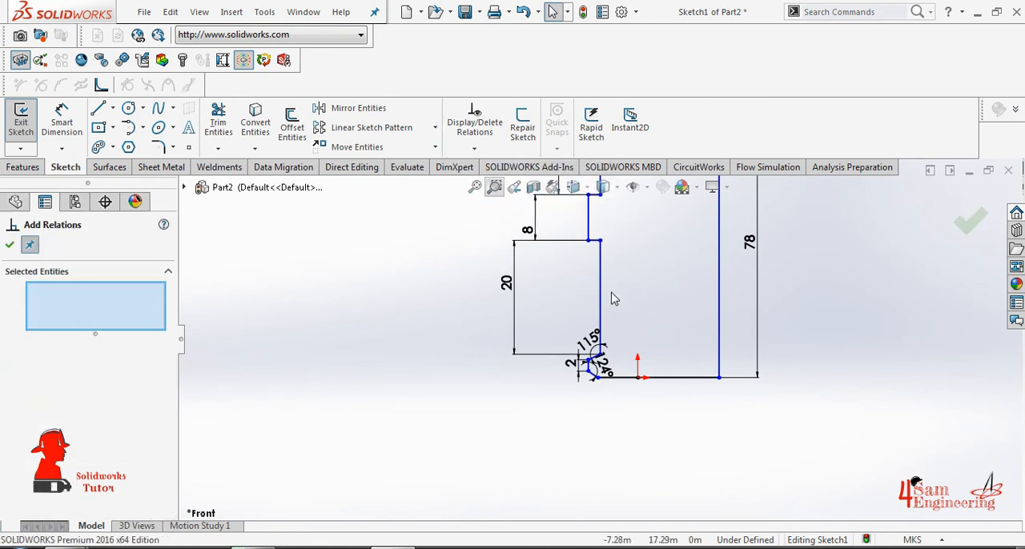
left_click(596, 247)
scroll(602, 235, "up", 2)
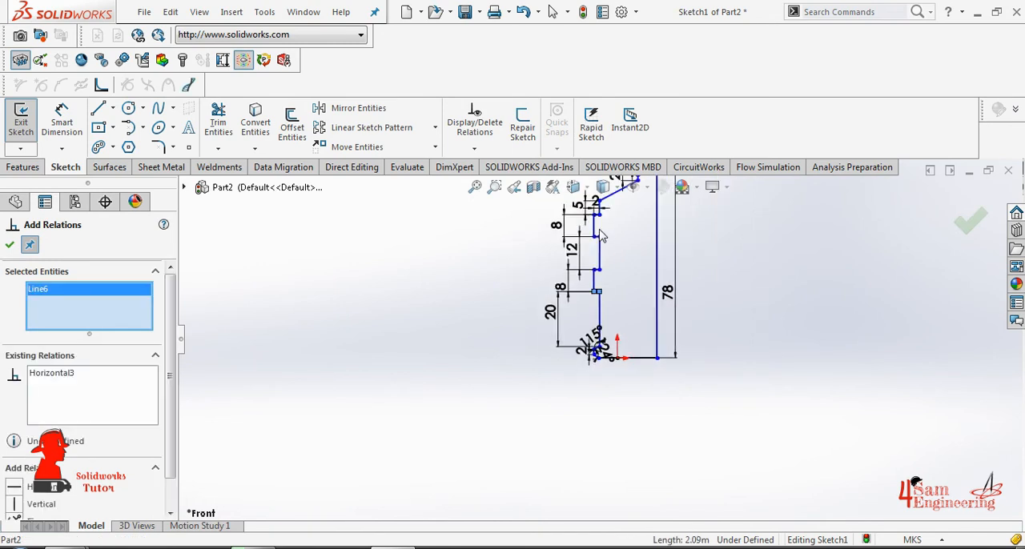
scroll(616, 262, "down", 3)
left_click(584, 353)
left_click(584, 269)
left_click(583, 210)
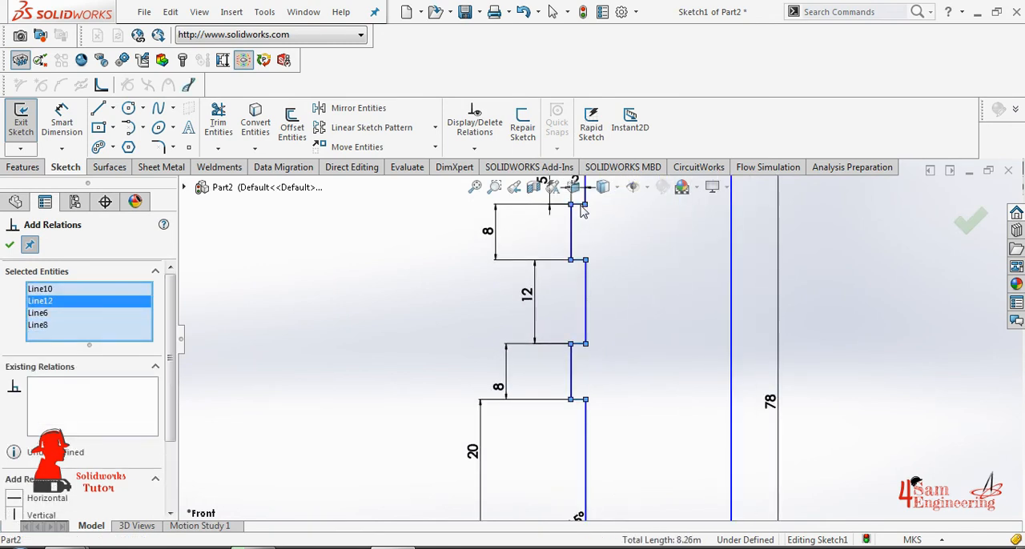
scroll(582, 210, "down", 2)
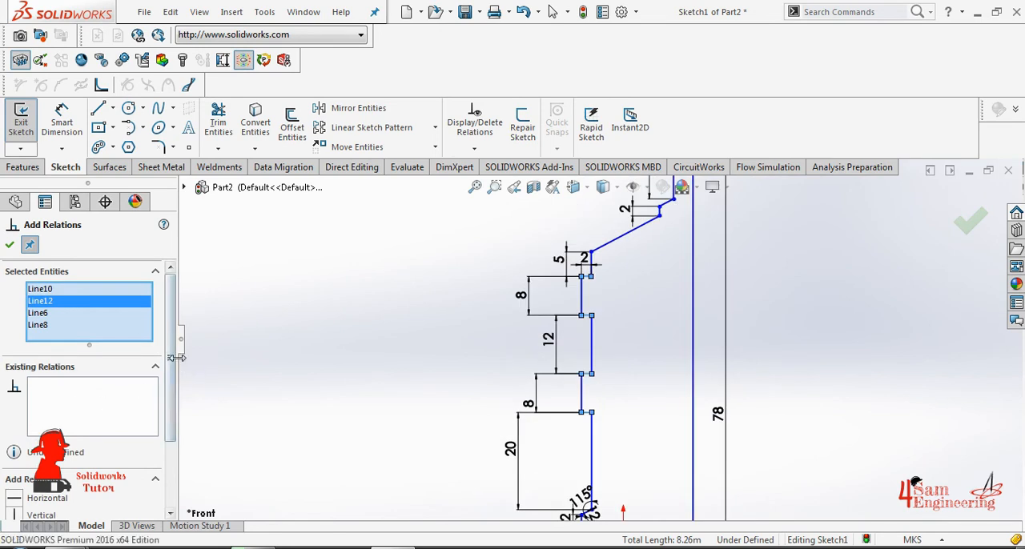
scroll(175, 366, "down", 3)
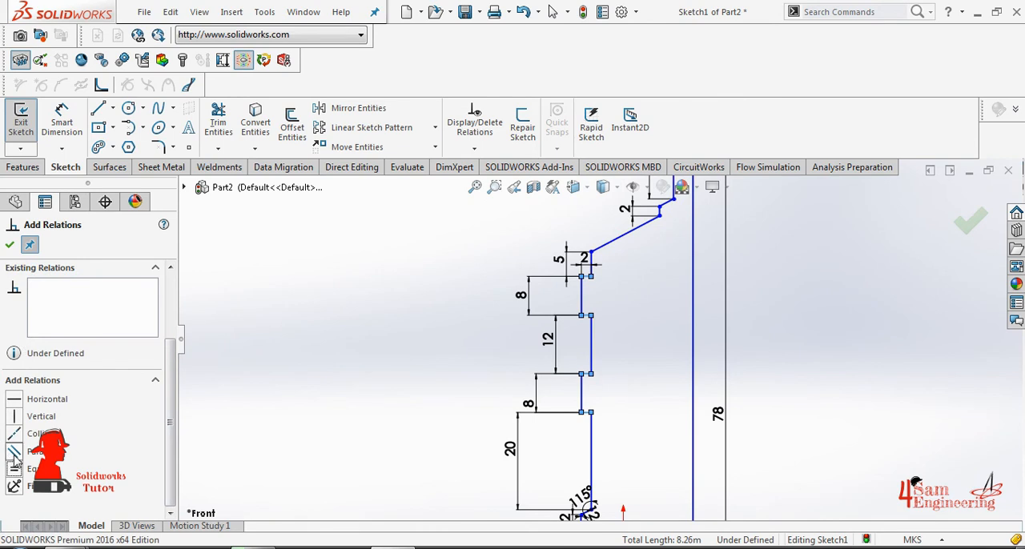
left_click(11, 245)
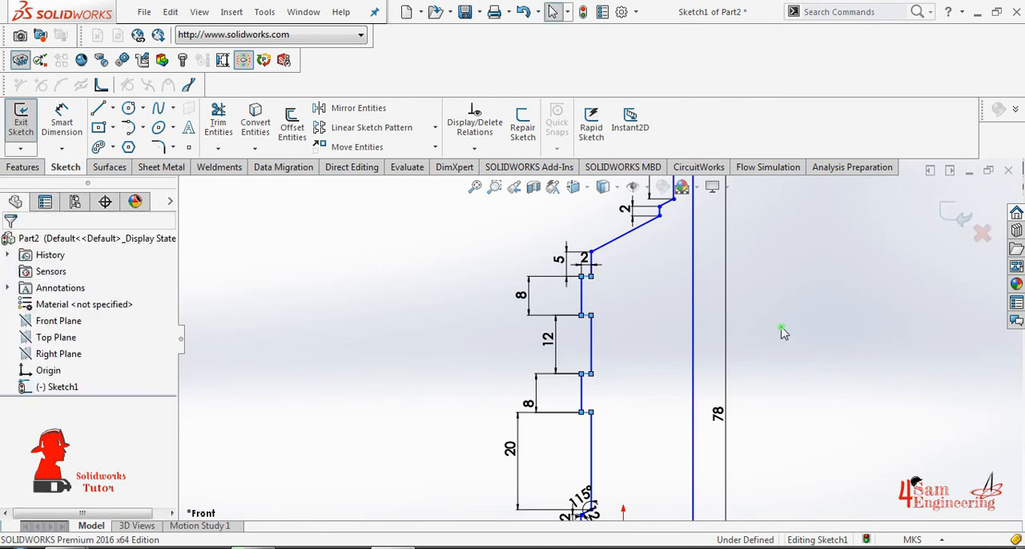
- Set the length of the neck's vertical edge to 8 m and leave Smart Dimension
scroll(785, 361, "up", 3)
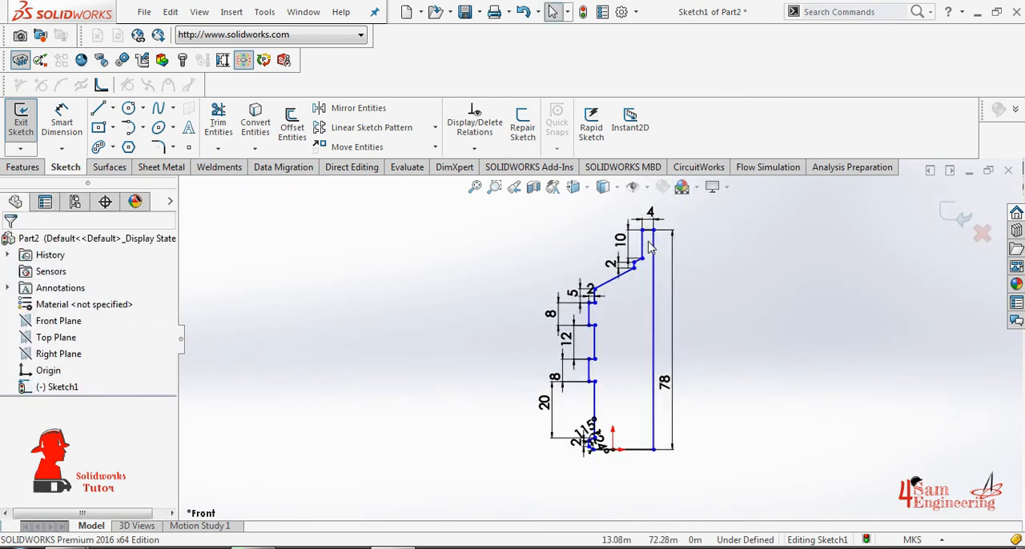
scroll(647, 247, "down", 3)
left_click(62, 132)
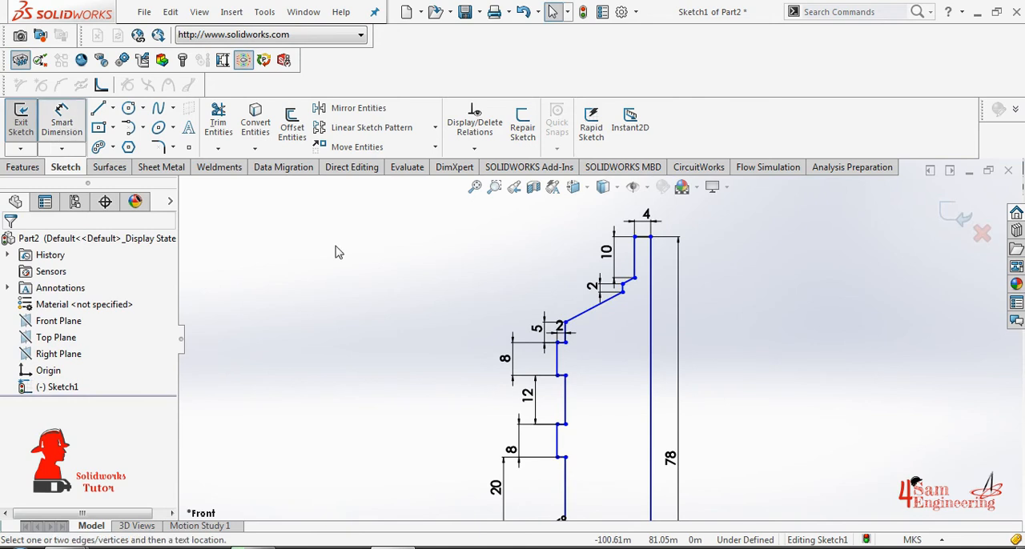
left_click(634, 256)
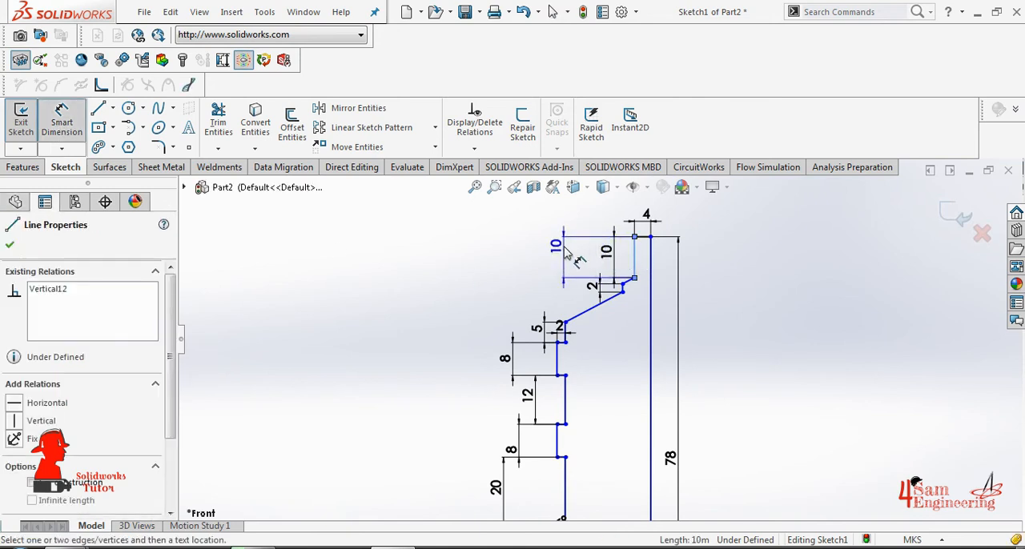
key("Escape")
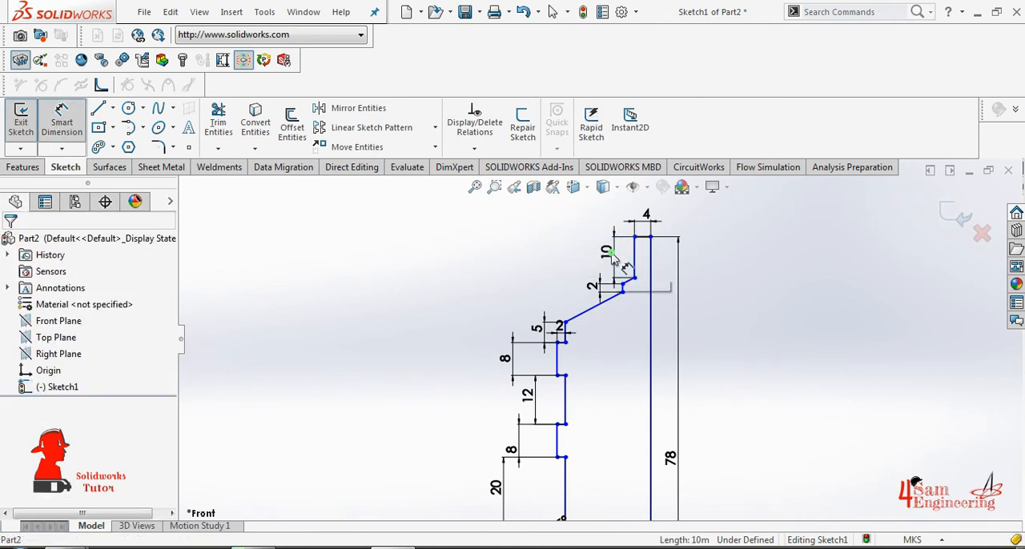
double_click(609, 255)
type("8")
key("Return")
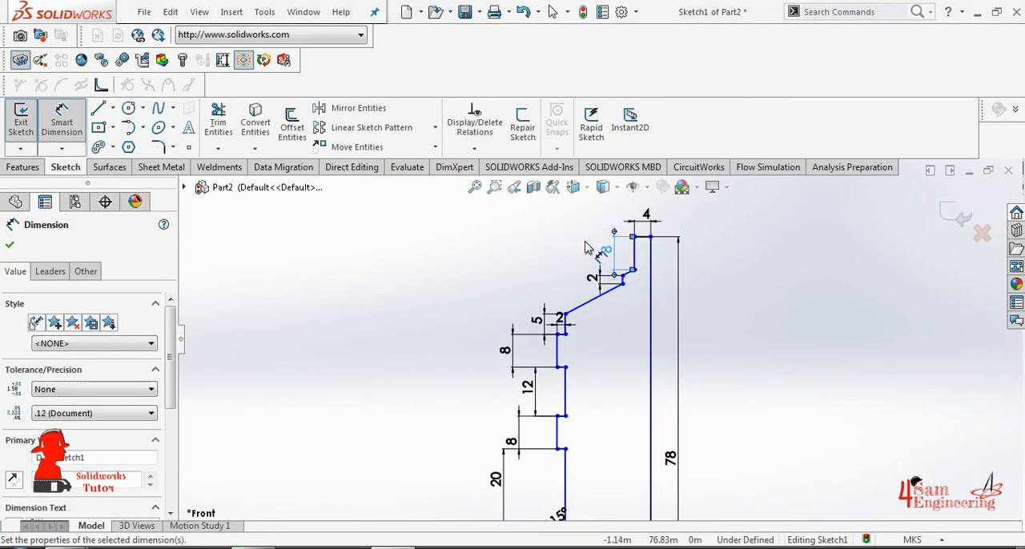
key("Escape")
key("Escape")
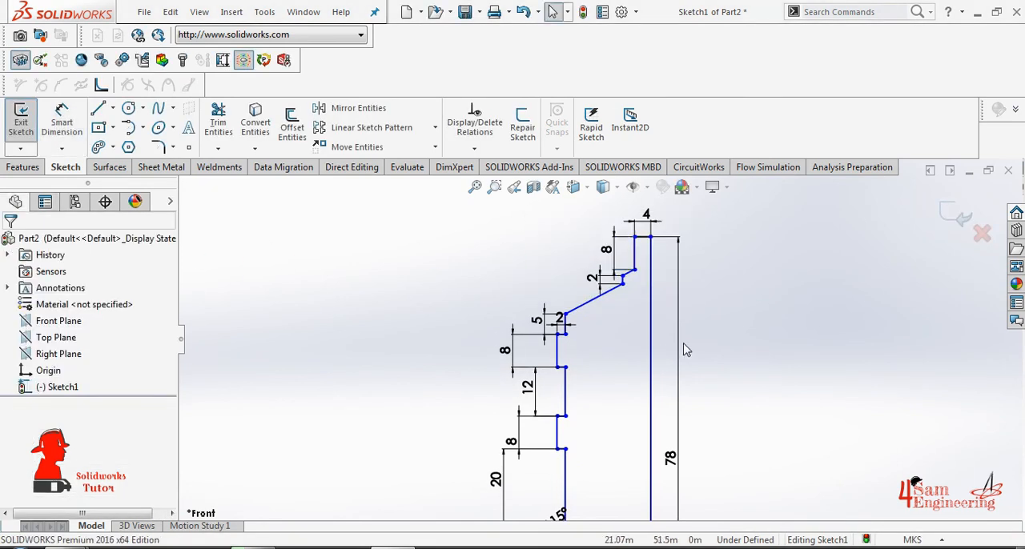
- Dimension the angle between the neck's vertical edge and the short sloping line below it, setting it to 117°
left_click(628, 273)
left_click(61, 122)
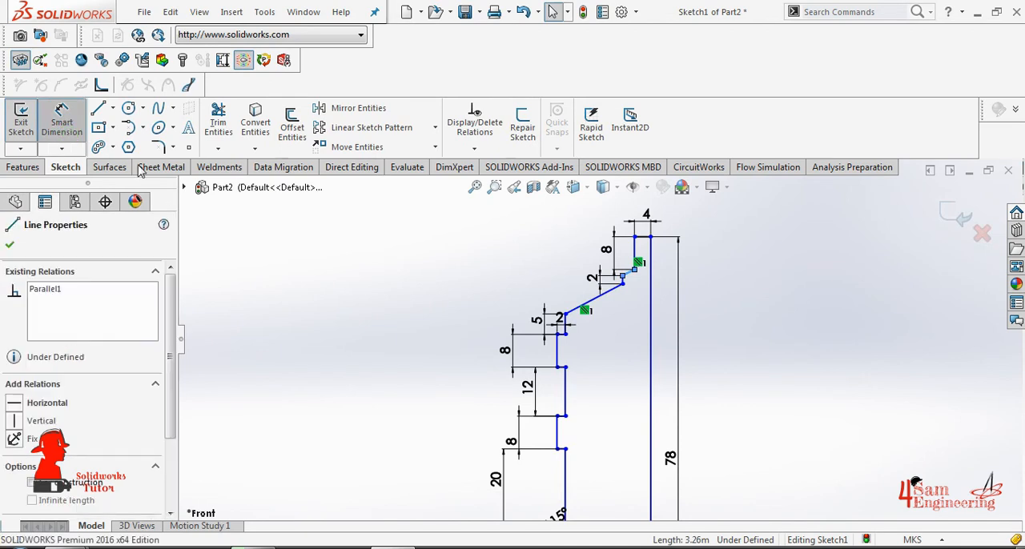
left_click(635, 250)
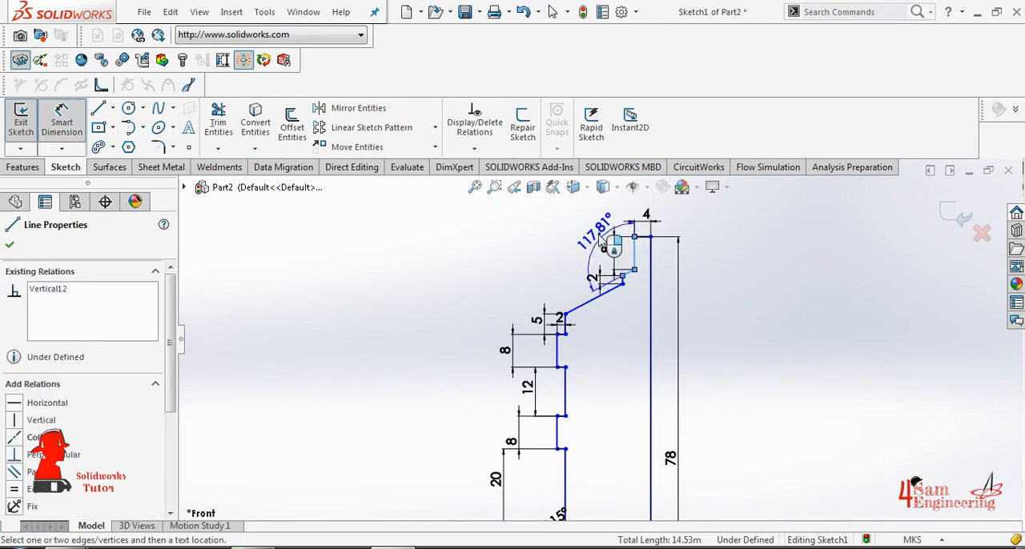
left_click(596, 232)
type("117")
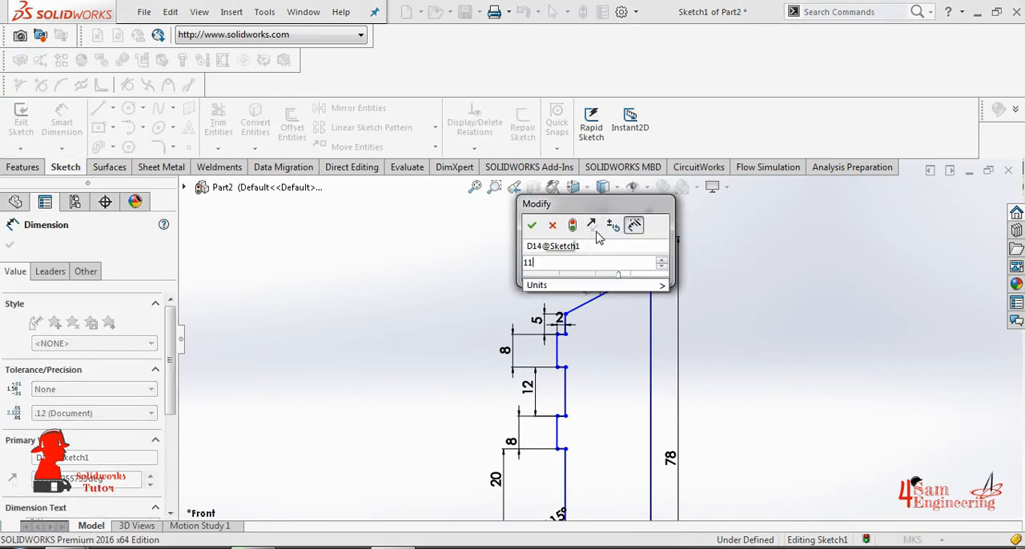
key("Return")
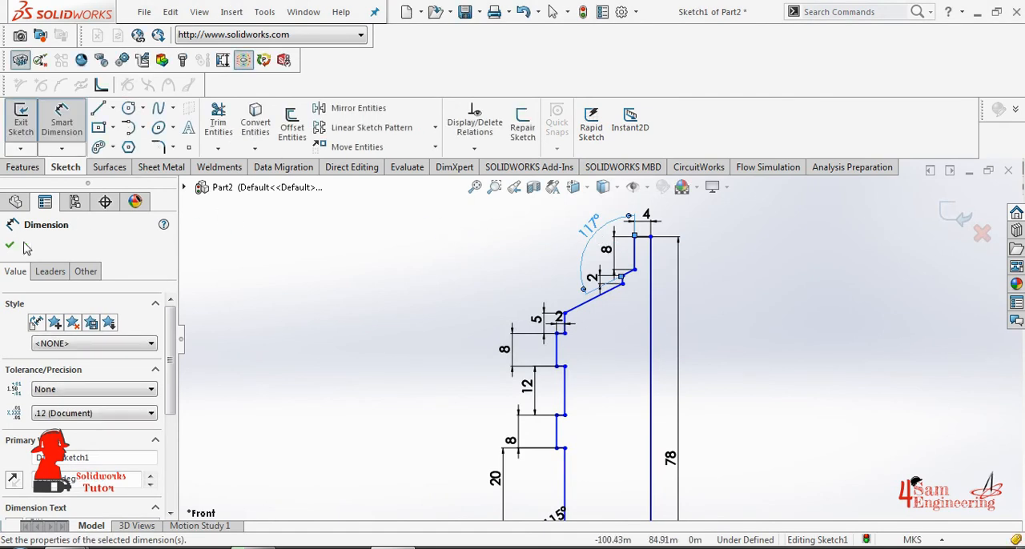
left_click(10, 245)
- Revolve the closed profile 360° about its long 78 m vertical line as a Revolved Boss/Base
key("f")
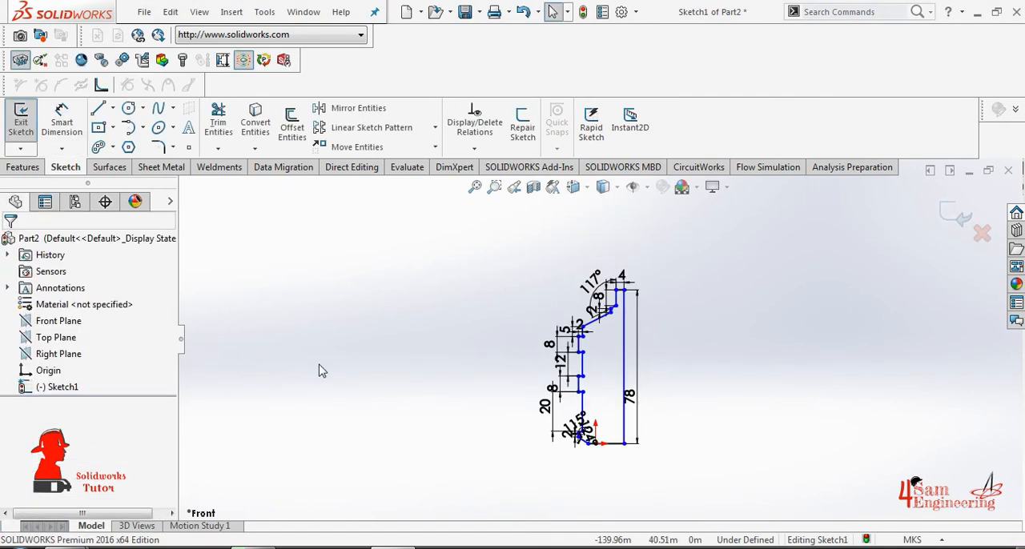
left_click(22, 170)
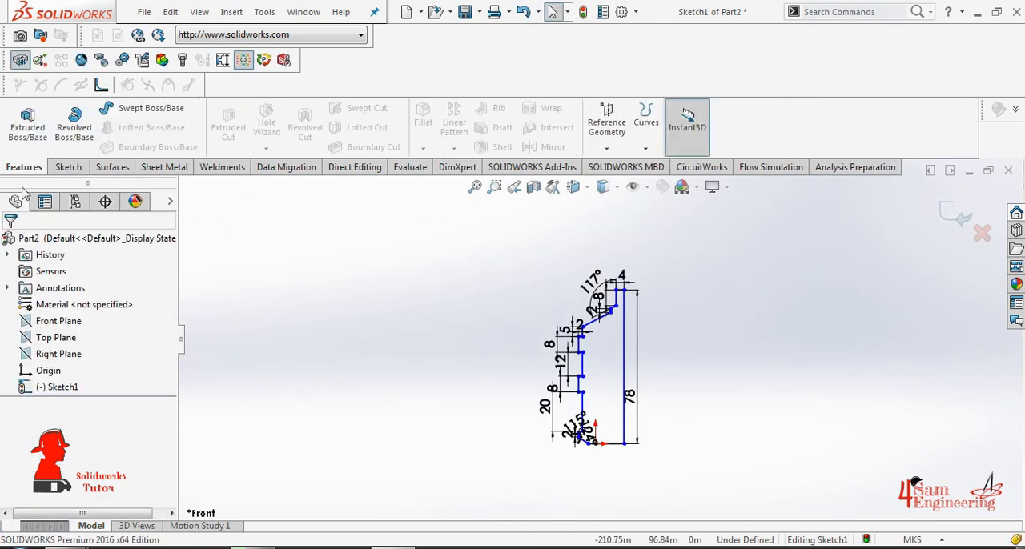
left_click(74, 126)
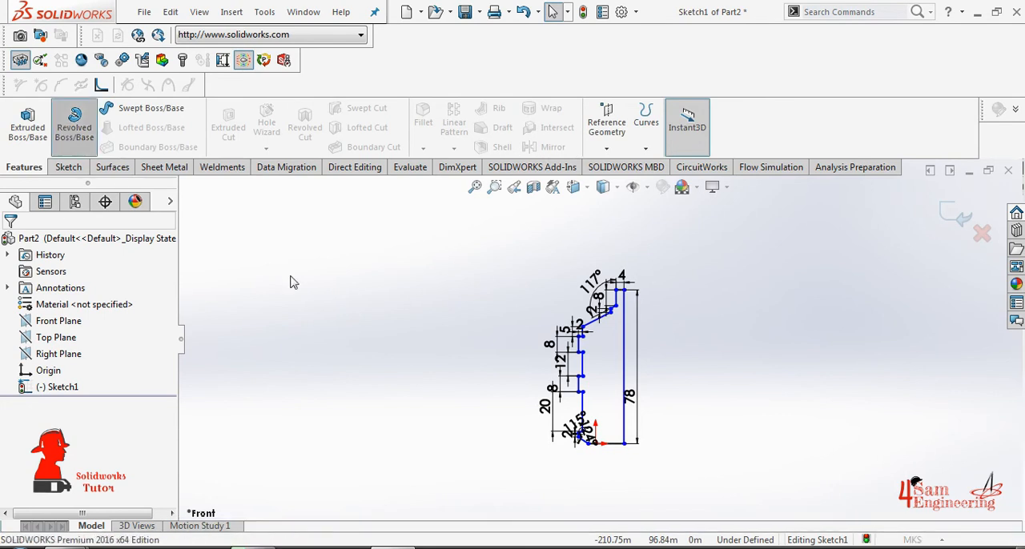
left_click(637, 324)
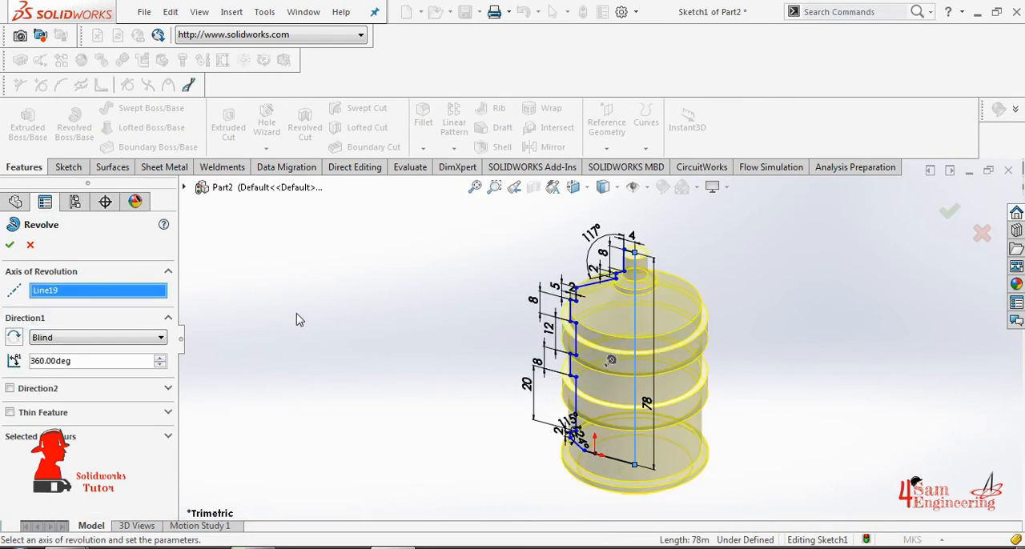
left_click(9, 245)
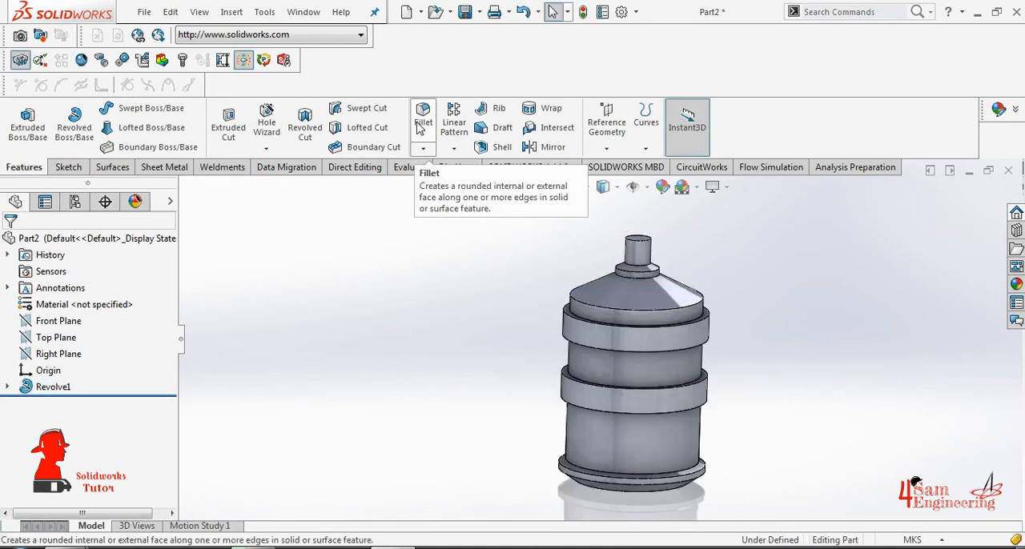
- Start a Fillet and select the neck's top and base edges, the collar's upper and lower edges, and the cone's lower edge
left_click(418, 123)
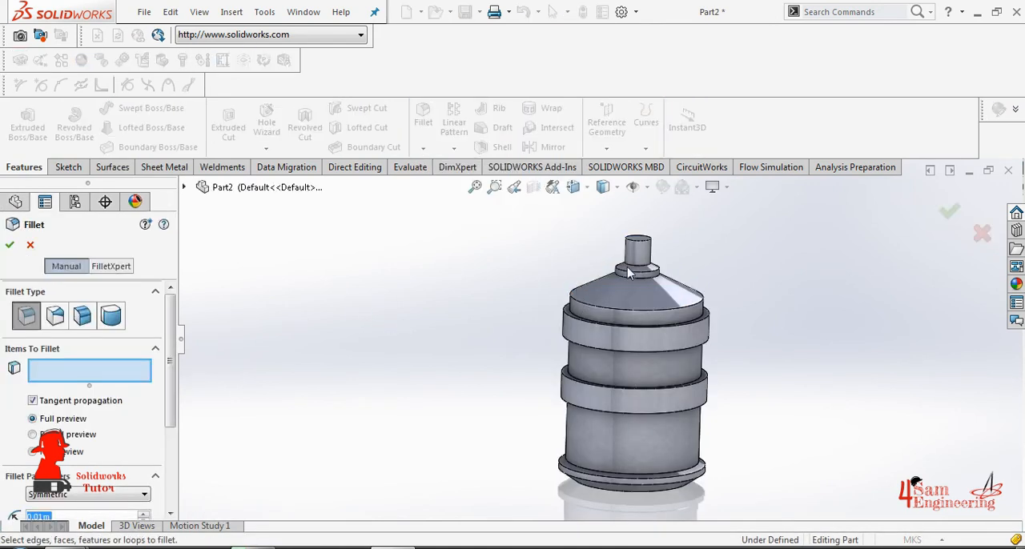
scroll(651, 262, "down", 5)
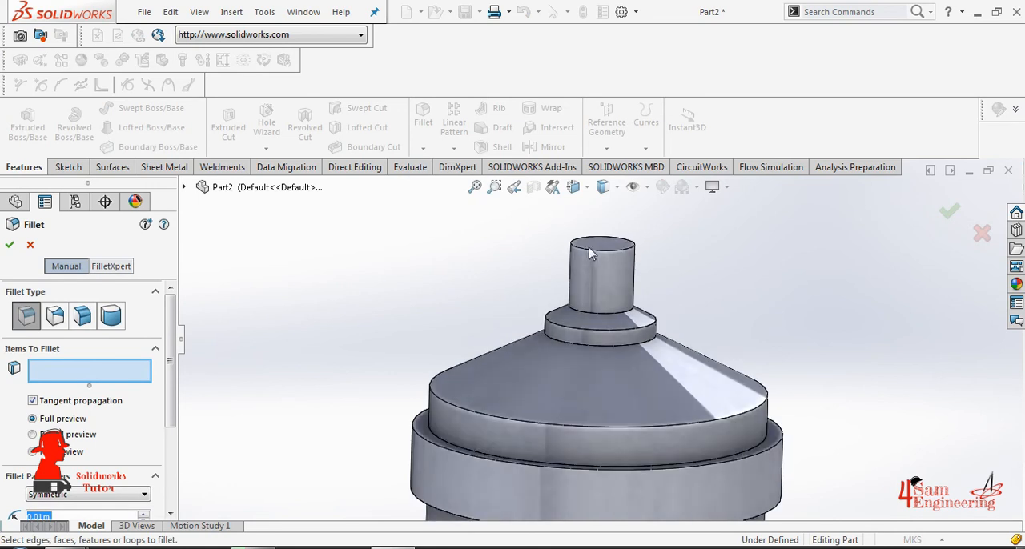
left_click(592, 250)
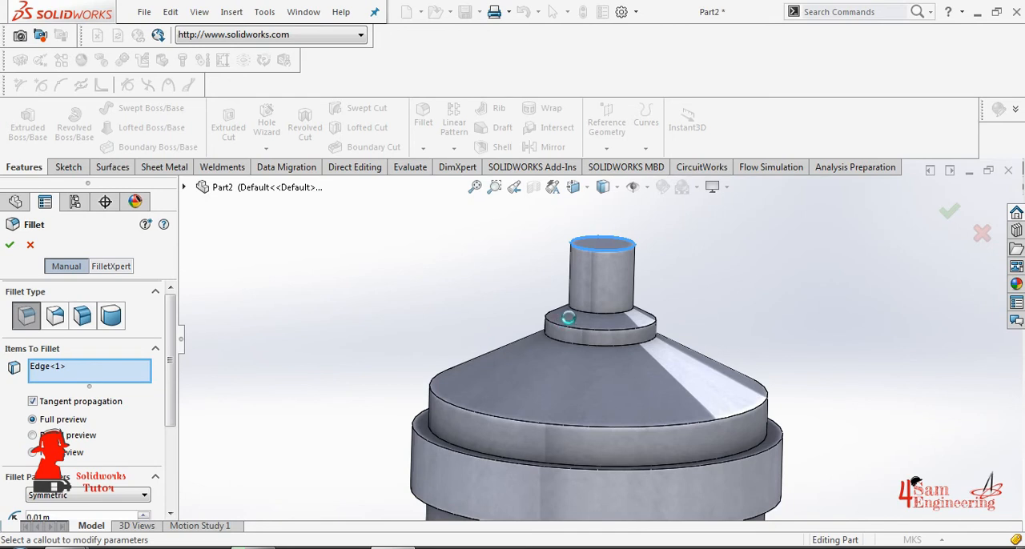
left_click(599, 312)
left_click(593, 331)
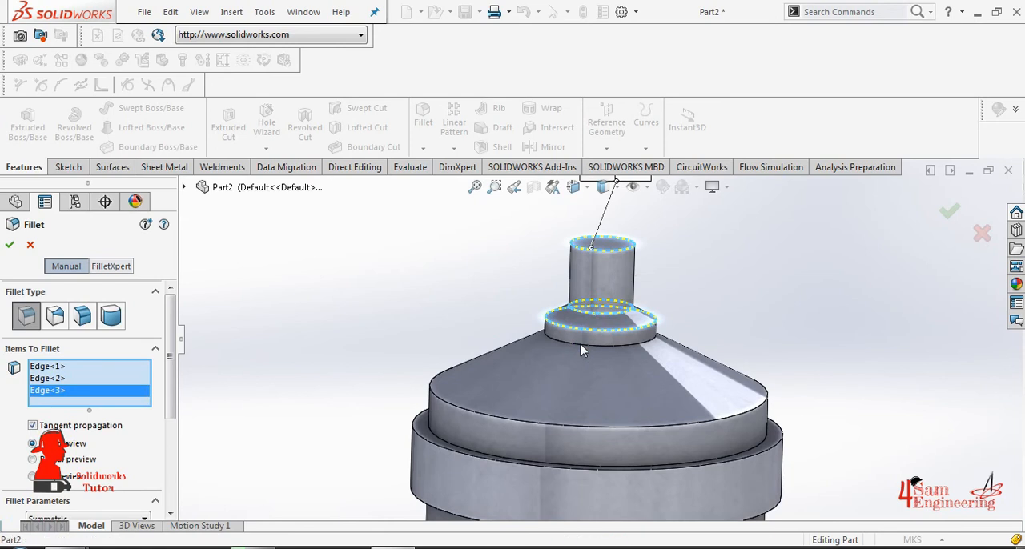
left_click(582, 346)
left_click(484, 423)
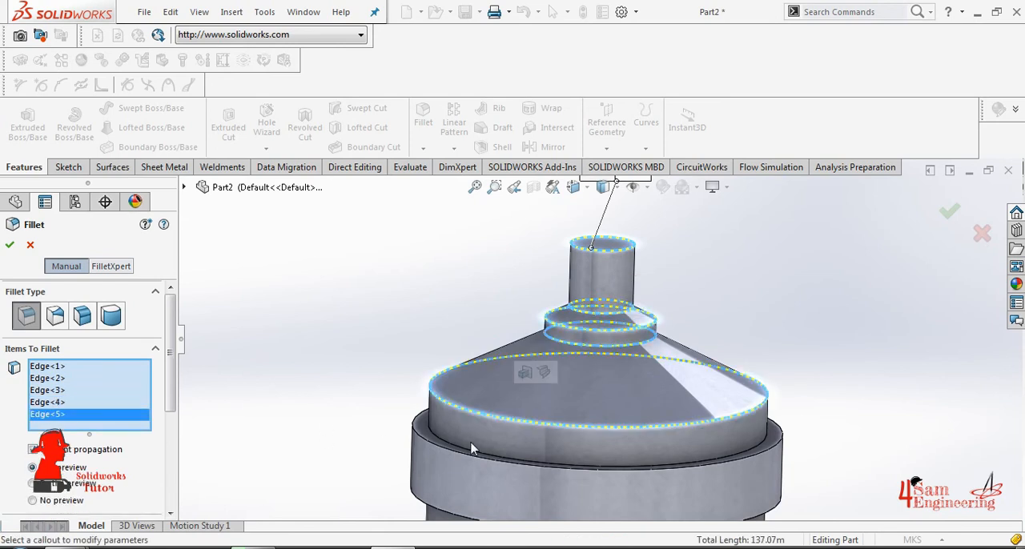
- Add the upper rib's inner and outer circular edges, at both its upper and lower ends, to the fillet selection
left_click(466, 441)
left_click(455, 459)
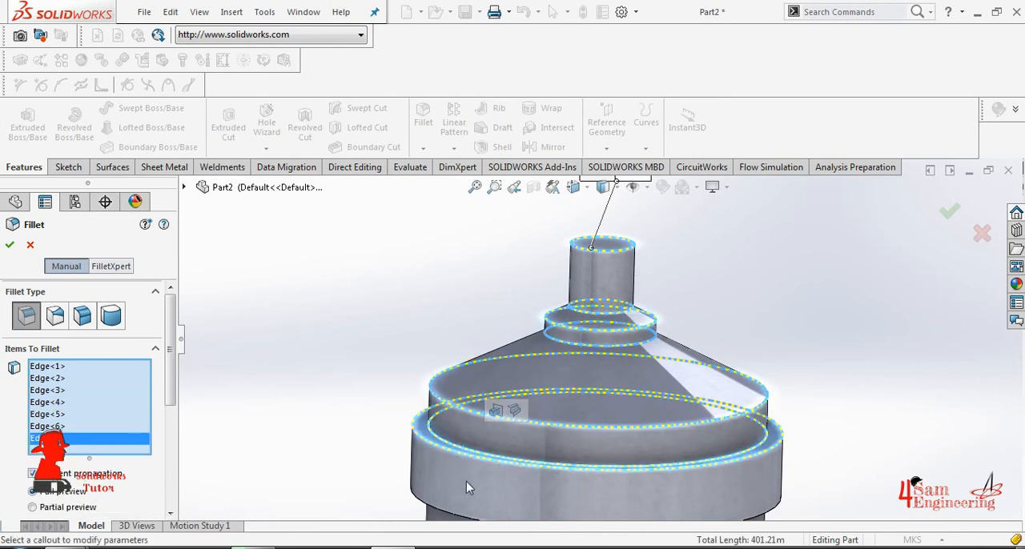
scroll(478, 481, "up", 2)
left_click(506, 461)
middle_click_drag(512, 453, 520, 442)
scroll(520, 442, "down", 3)
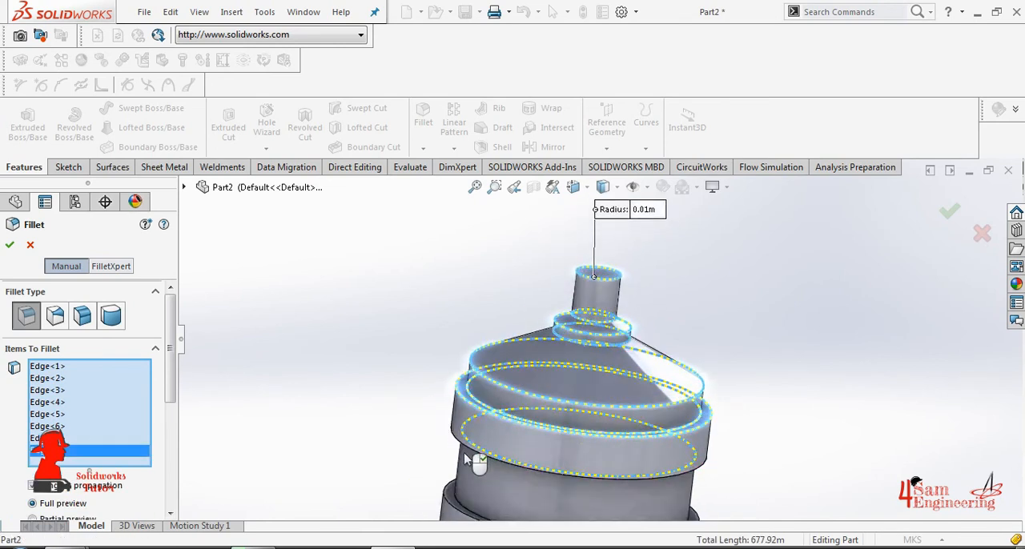
left_click(467, 423)
scroll(473, 479, "up", 2)
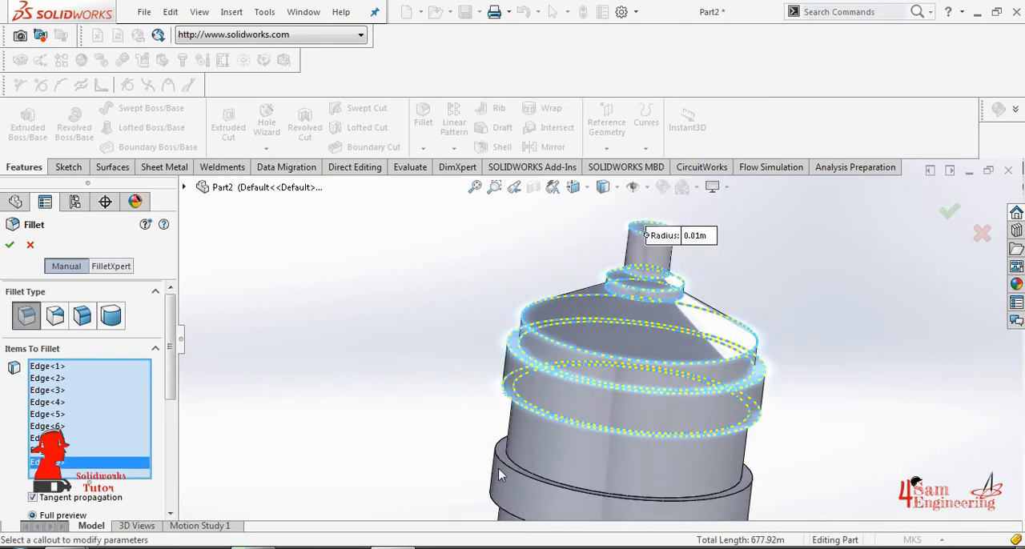
- Add the inner and outer circular edges at both ends of the lower rib to the fillet selection
left_click(514, 464)
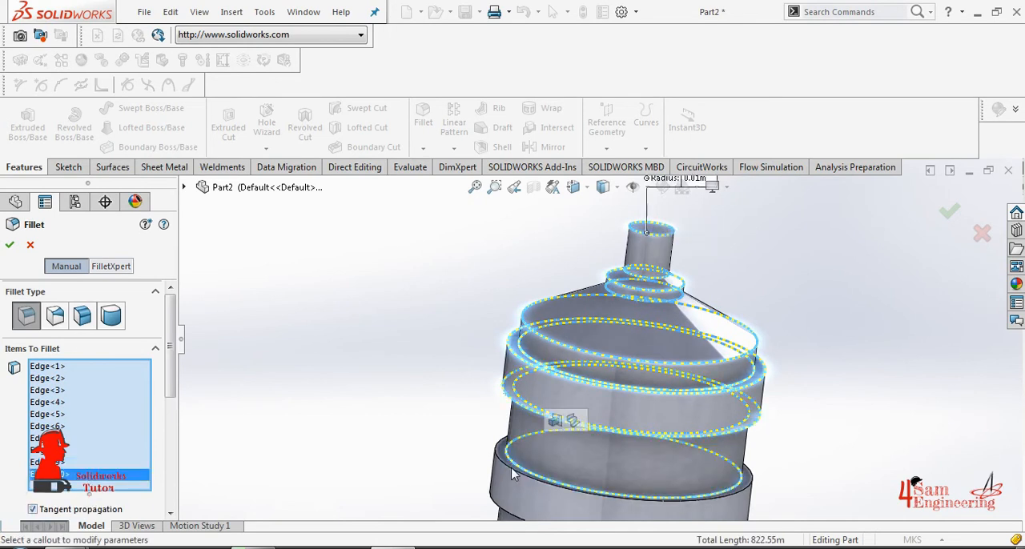
left_click(515, 492)
middle_click_drag(521, 419, 501, 415)
scroll(501, 501, "down", 3)
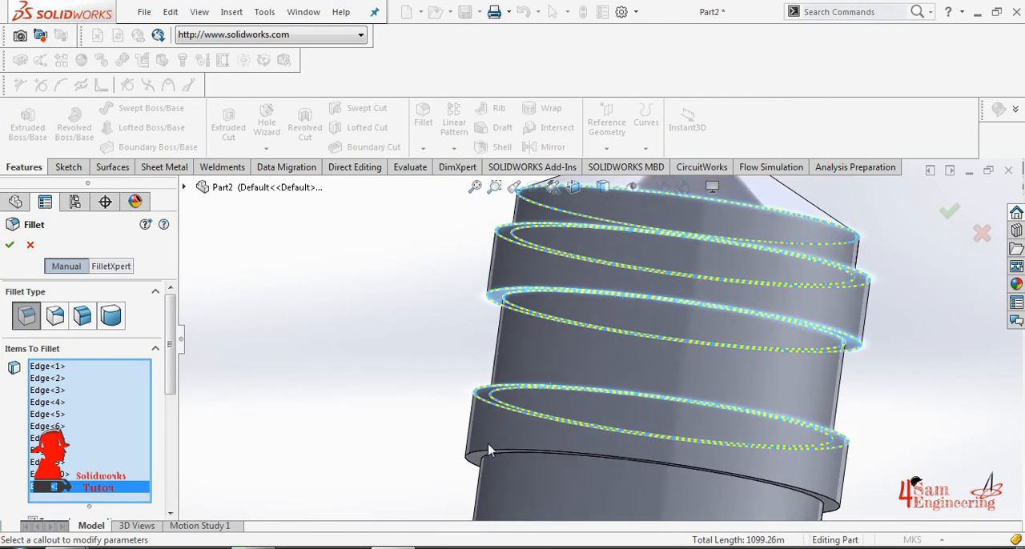
left_click(483, 466)
left_click(536, 478)
scroll(561, 473, "up", 3)
middle_click_drag(562, 451, 565, 419)
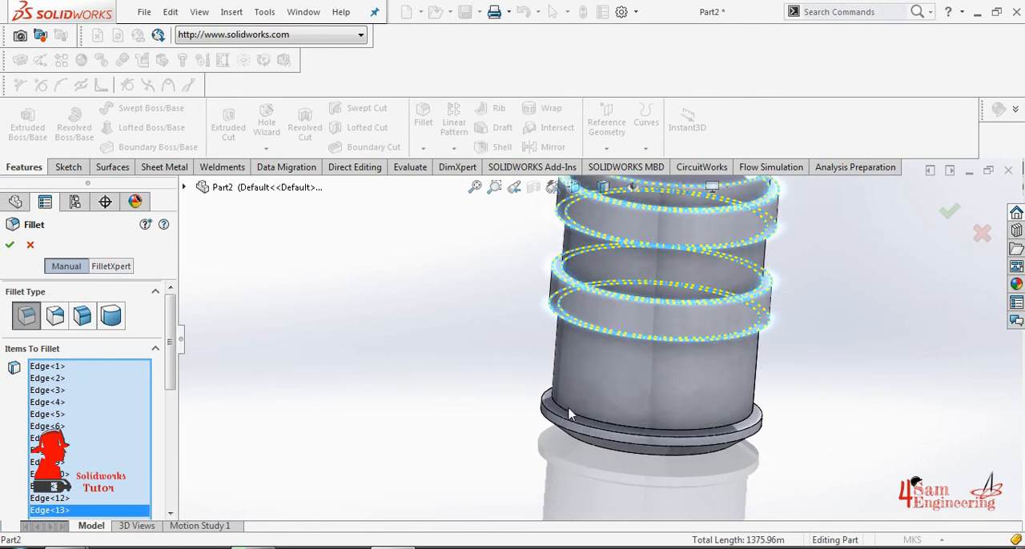
- Add the base flange's circular edges to the fillet selection, from the body junction down to the bottom edge
left_click(559, 424)
left_click(559, 423)
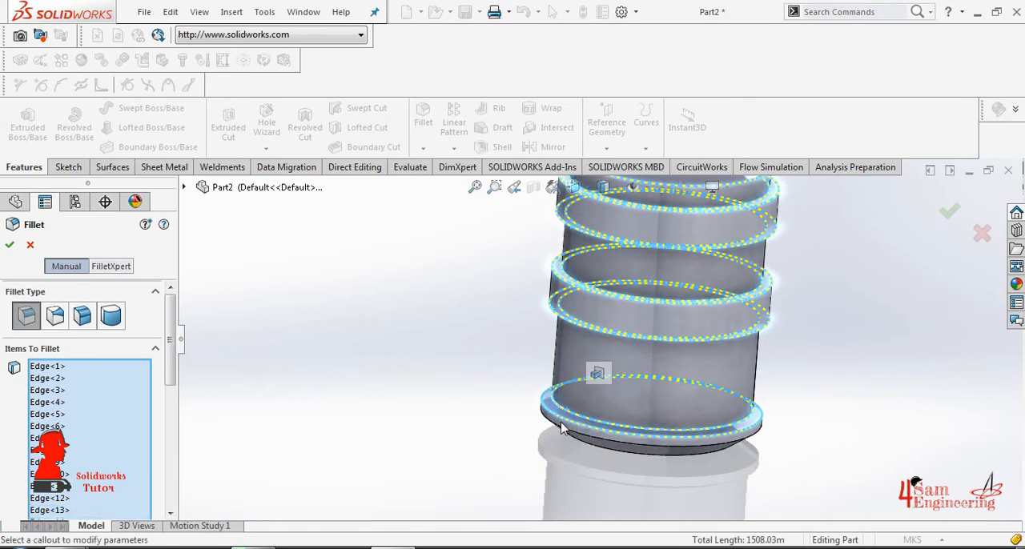
scroll(559, 421, "down", 4)
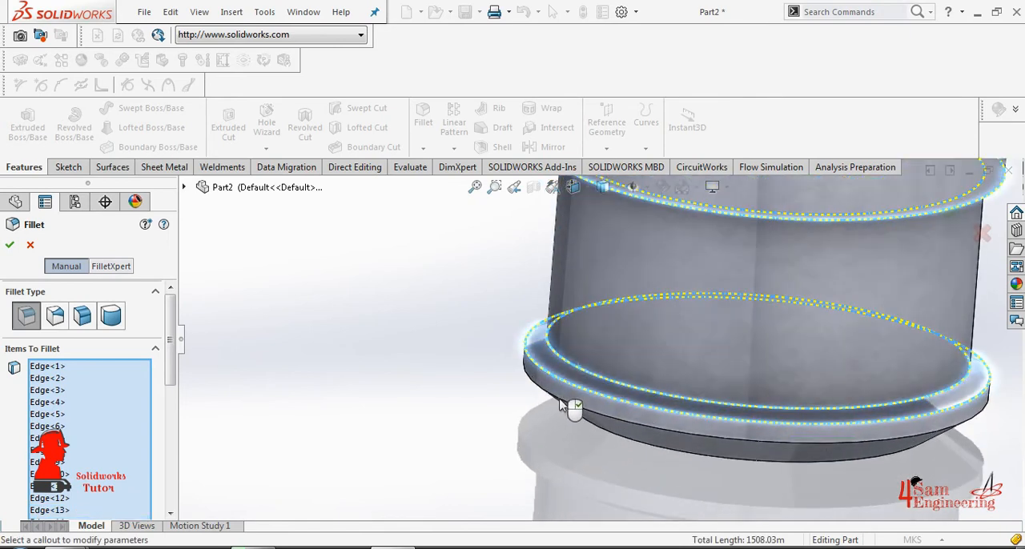
left_click(601, 448)
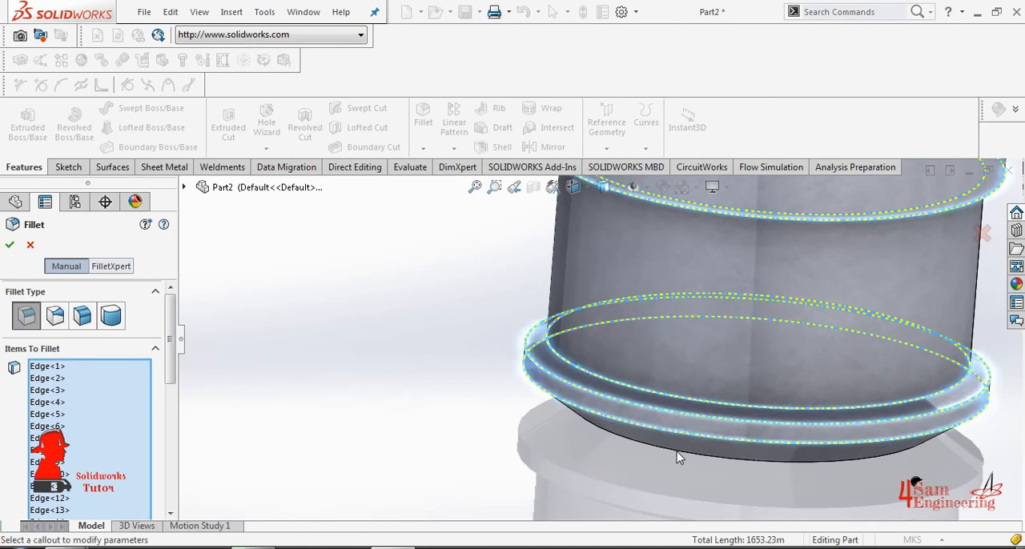
left_click(677, 453)
- Apply the fillet to all the selected circular edges of the bottle
scroll(627, 468, "up", 3)
middle_click_drag(641, 464, 595, 394)
scroll(601, 345, "up", 3)
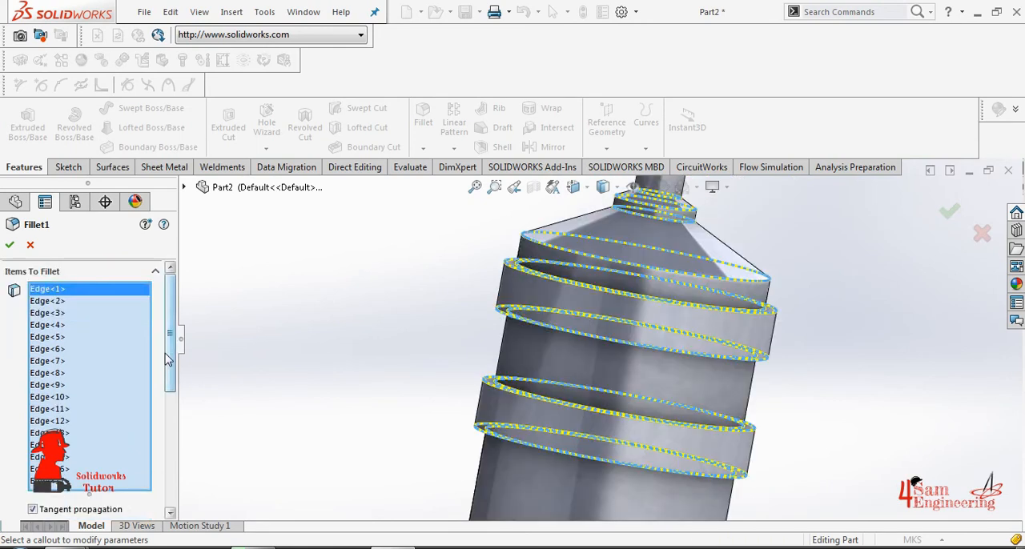
scroll(88, 384, "down", 5)
key("Return")
scroll(652, 342, "up", 5)
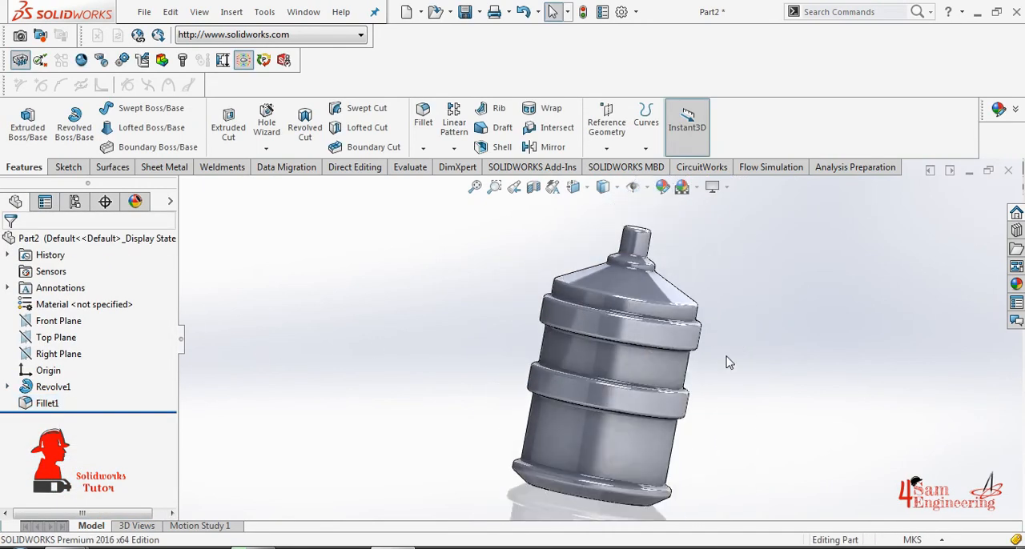
- Roll the model back to before Fillet1 and start a sketch on the neck's flat top face, viewed straight on
middle_click_drag(724, 362, 635, 309)
scroll(633, 305, "up", 5)
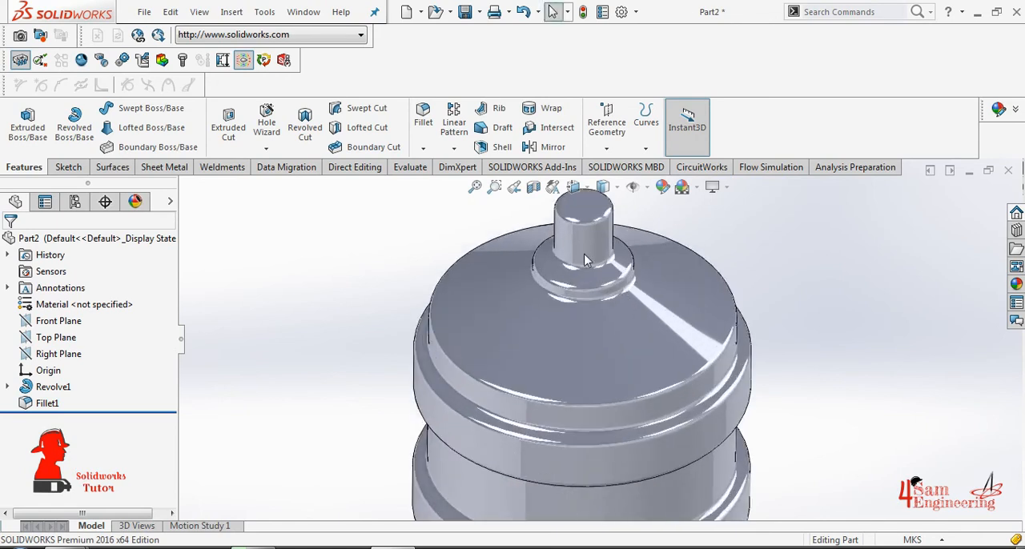
scroll(601, 294, "down", 2)
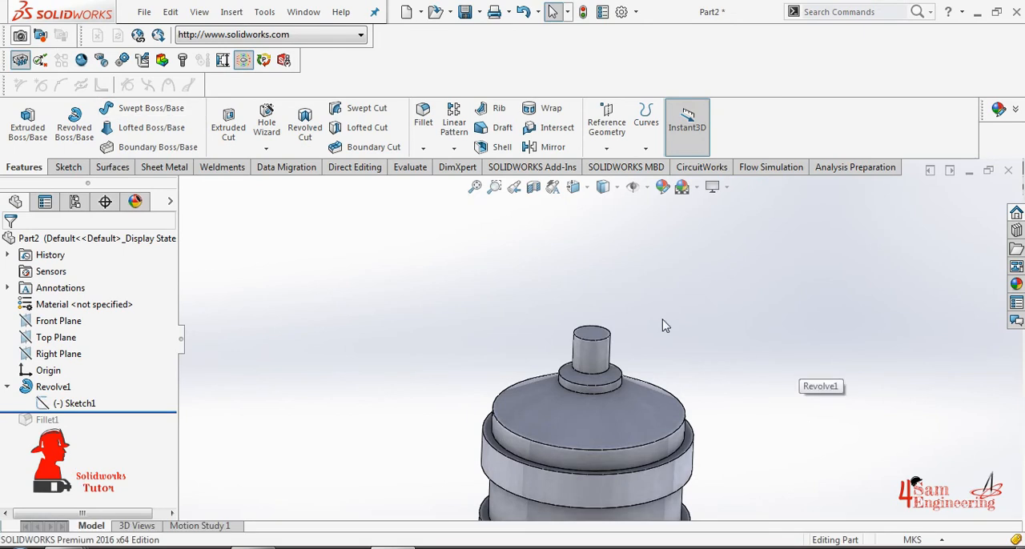
left_click(556, 340)
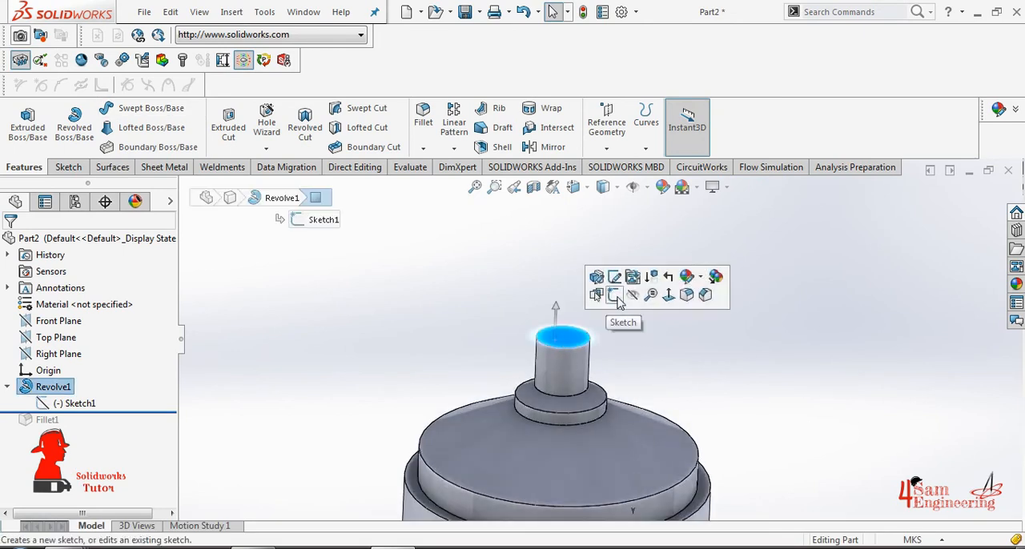
left_click(617, 301)
key("space")
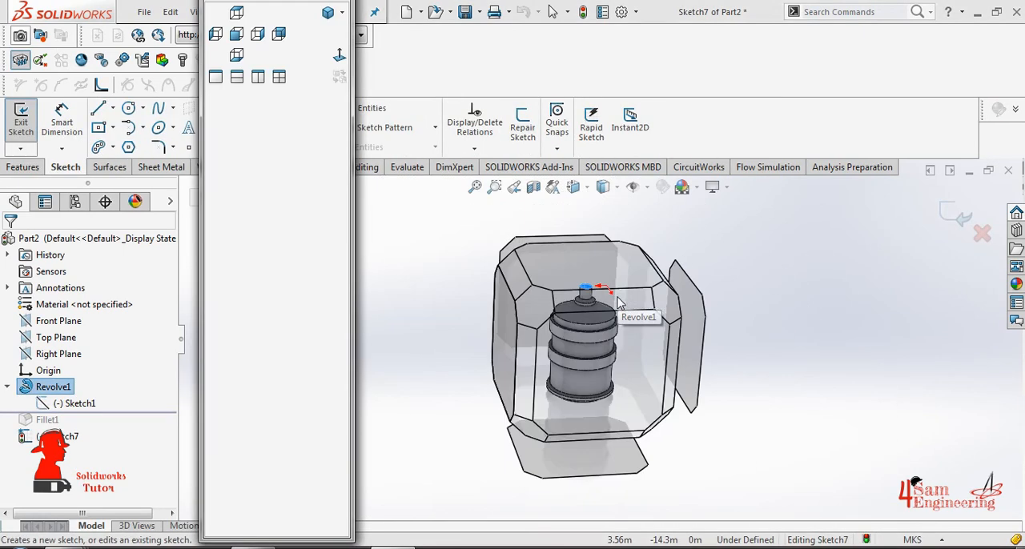
left_click(630, 288)
- Sketch a circle concentric with the neck's top face, slightly inside its outer edge, and leave the Circle tool
left_click(128, 108)
scroll(631, 355, "down", 5)
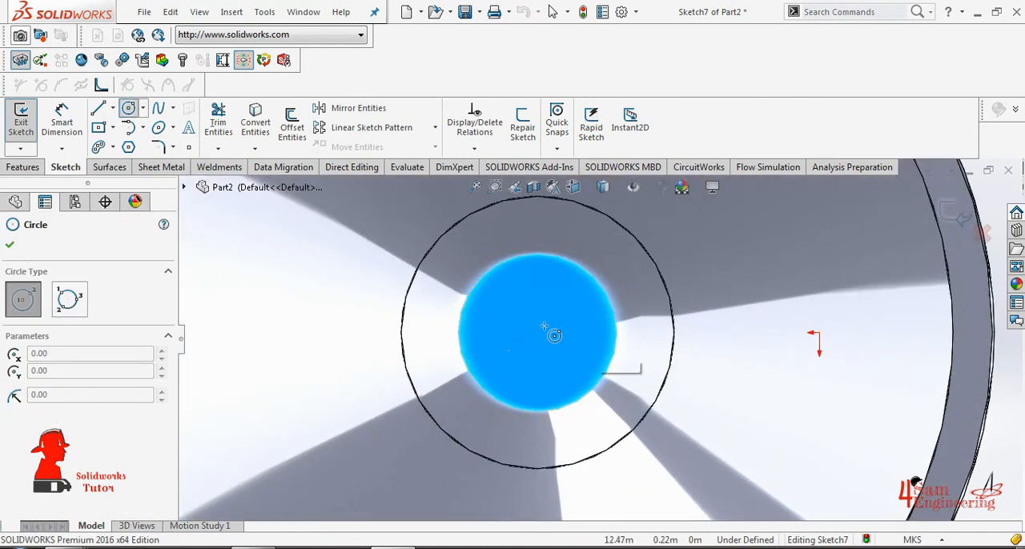
left_click(537, 333)
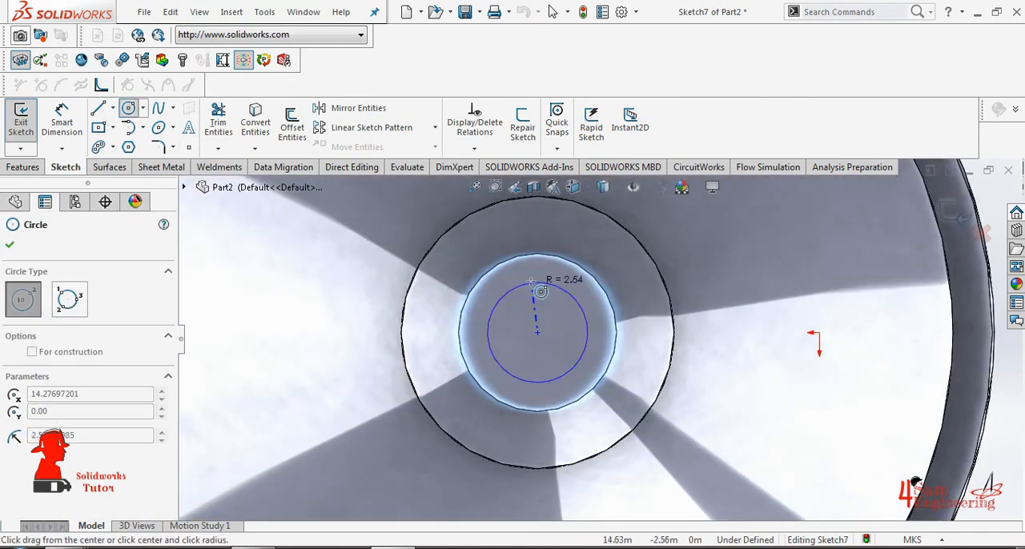
left_click(524, 272)
right_click(521, 218)
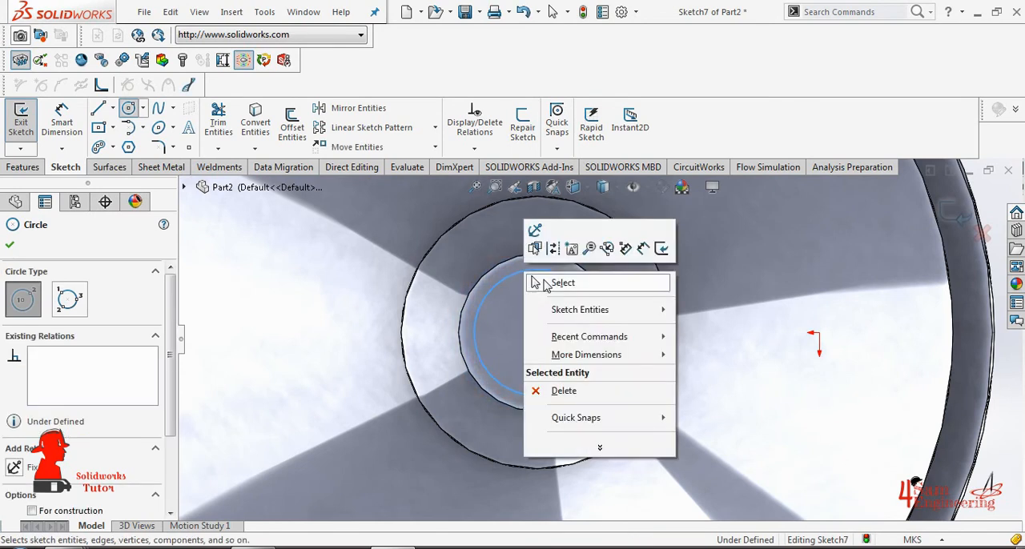
left_click(550, 279)
- Dimension the gap between the sketched circle and the neck's outer edge, setting it to 0.8 m
left_click(61, 120)
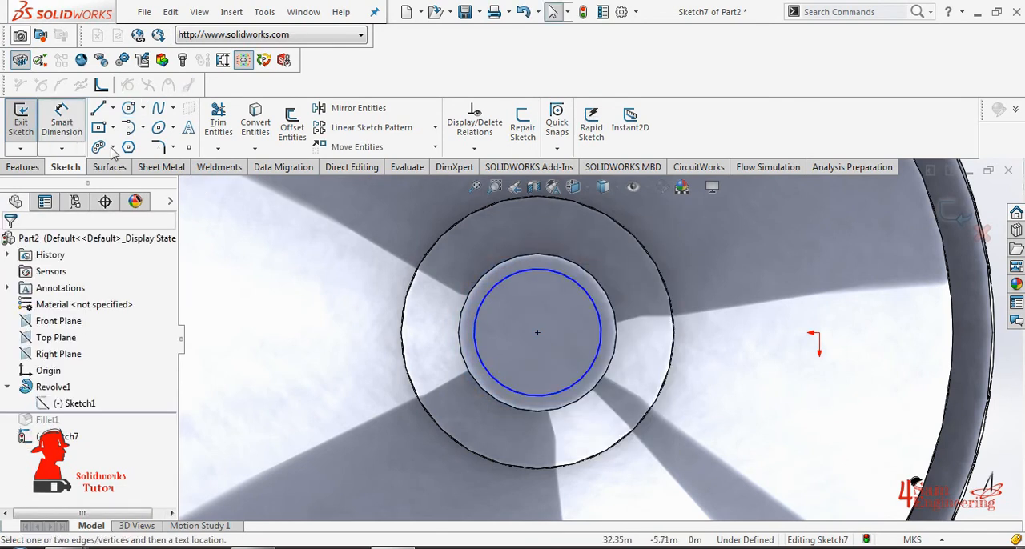
left_click(534, 271)
left_click(517, 274)
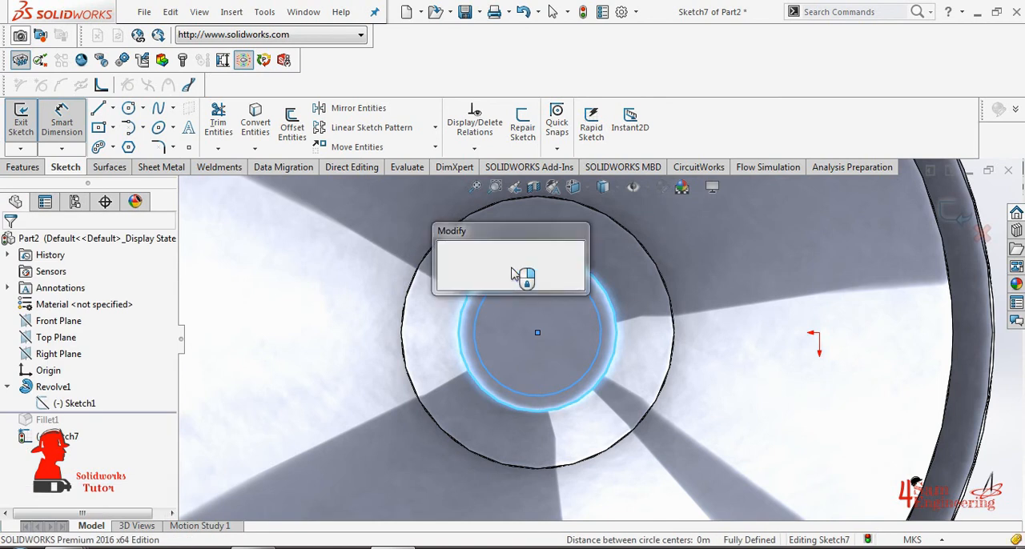
type("0.8")
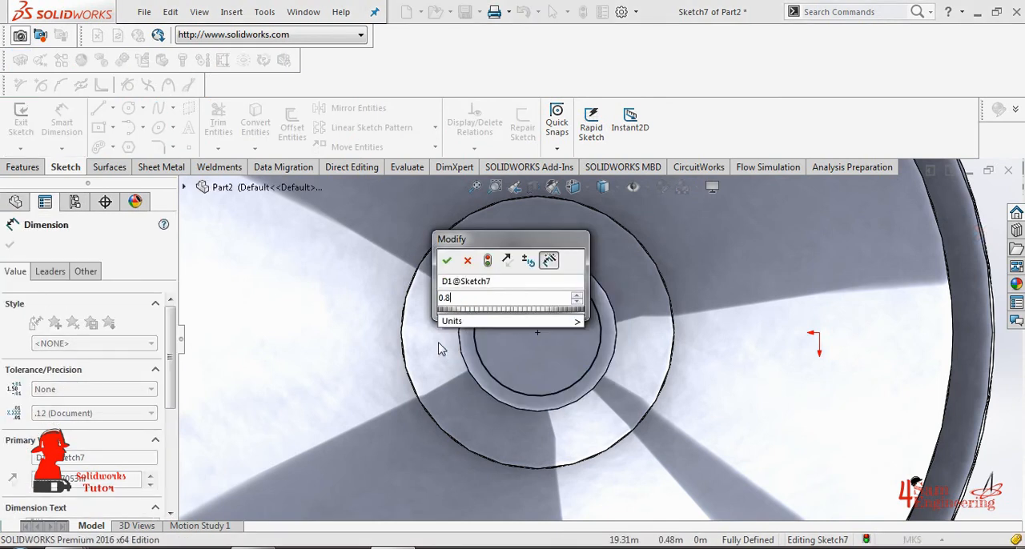
key("Return")
left_click(10, 245)
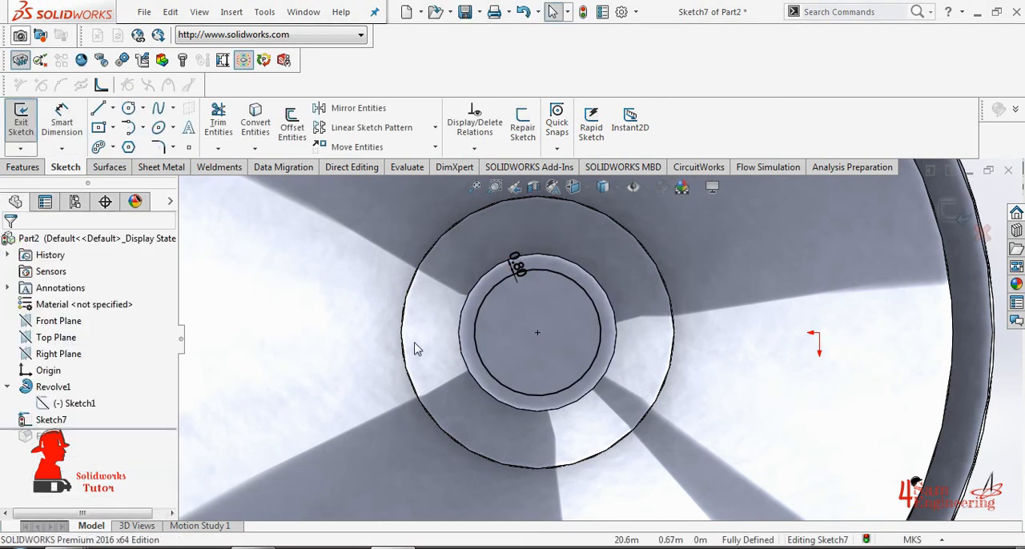
- Cut-extrude the circle as a blind hole 5 m deep into the neck
left_click(16, 167)
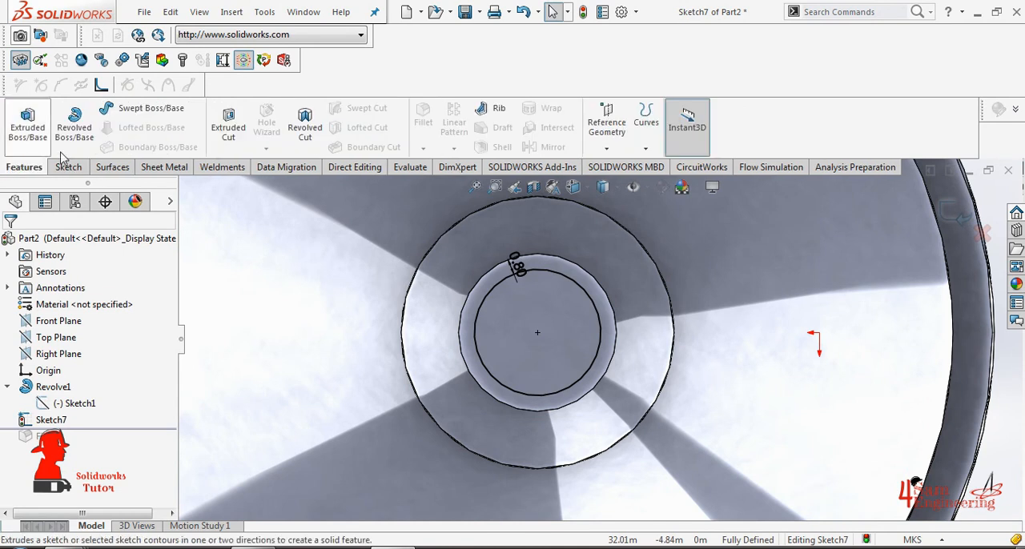
left_click(228, 122)
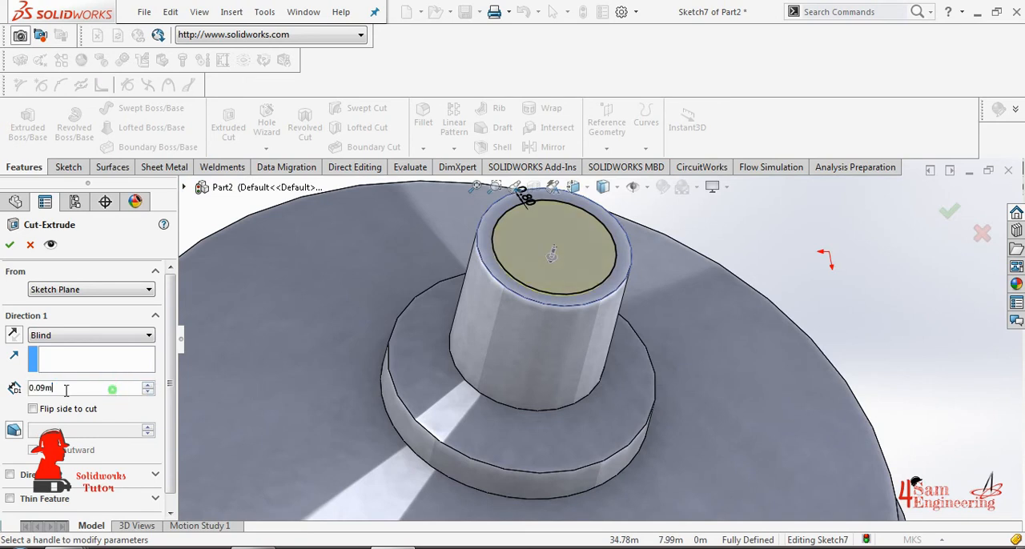
type("10")
key("Return")
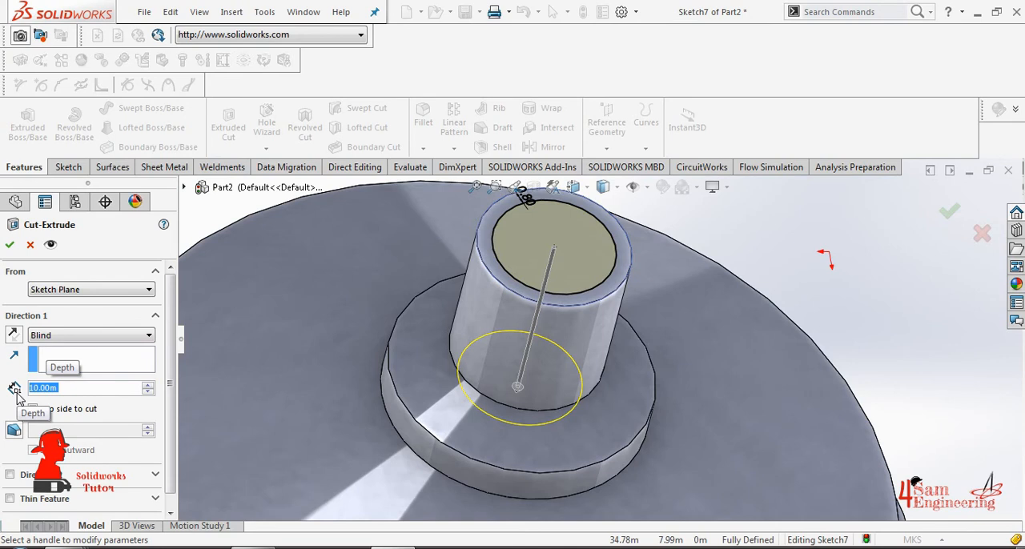
type("8")
key("Return")
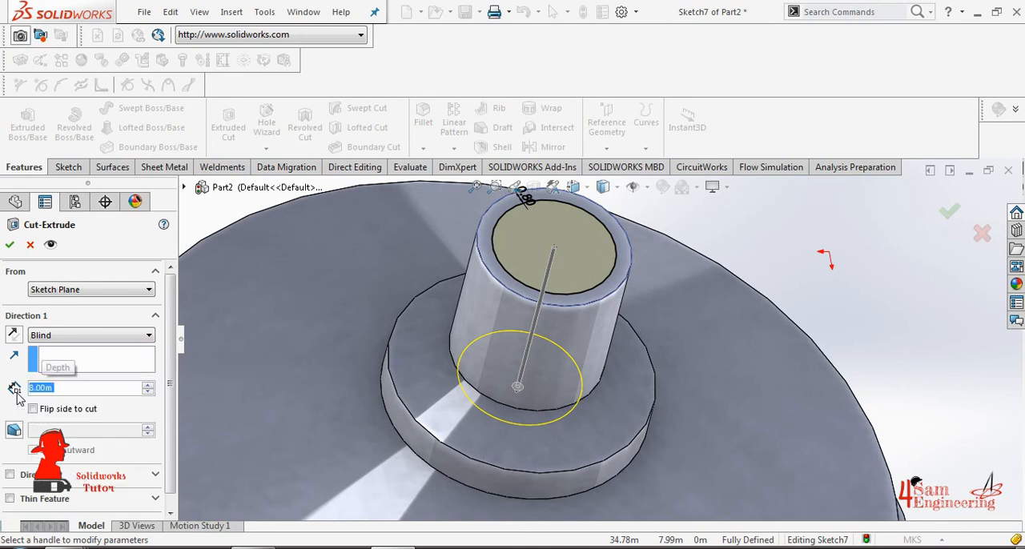
type("5")
key("Return")
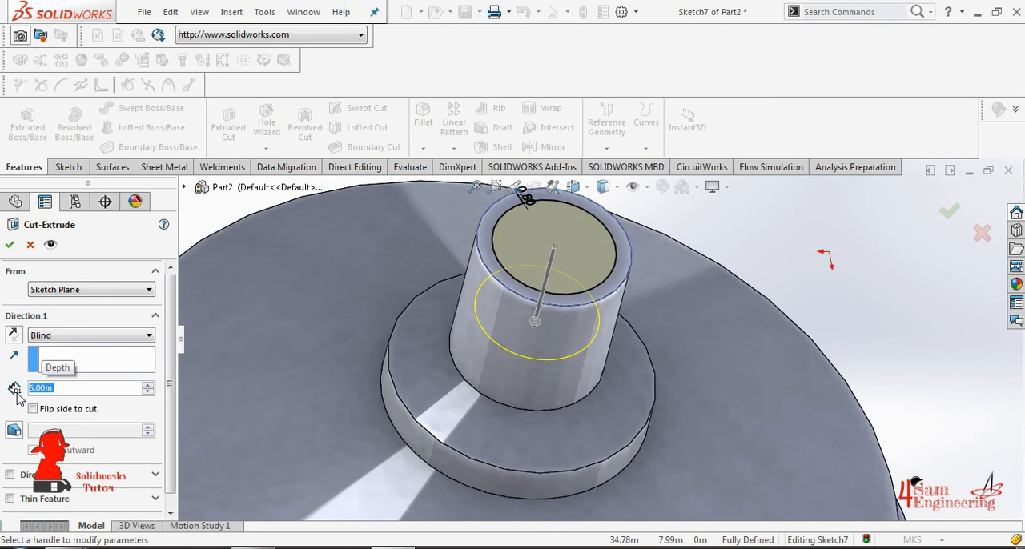
left_click(10, 247)
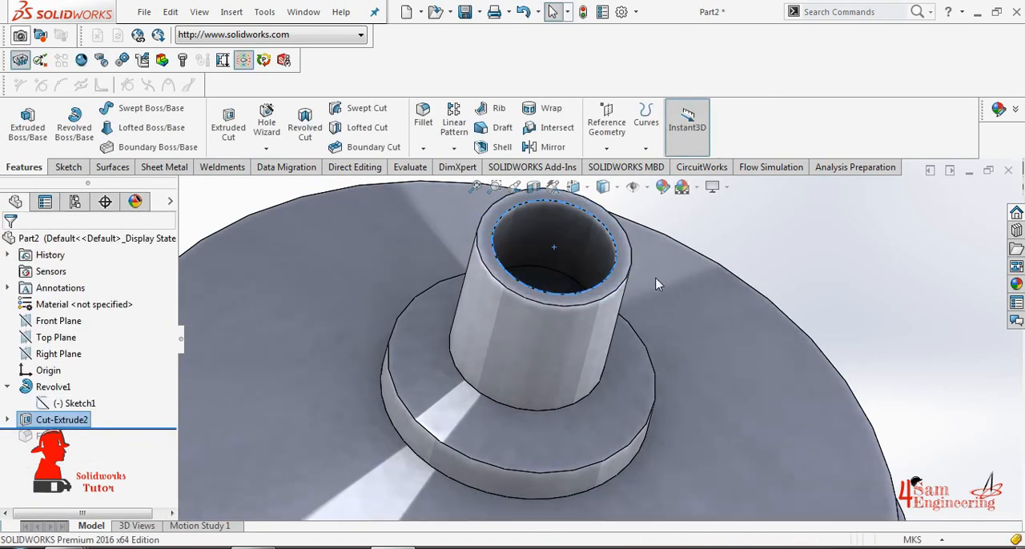
- Create a sketch on the floor of the neck hole by converting that face's circular outline, and exit the sketch
scroll(664, 279, "up", 2)
middle_click_drag(615, 281, 616, 352)
left_click(558, 293)
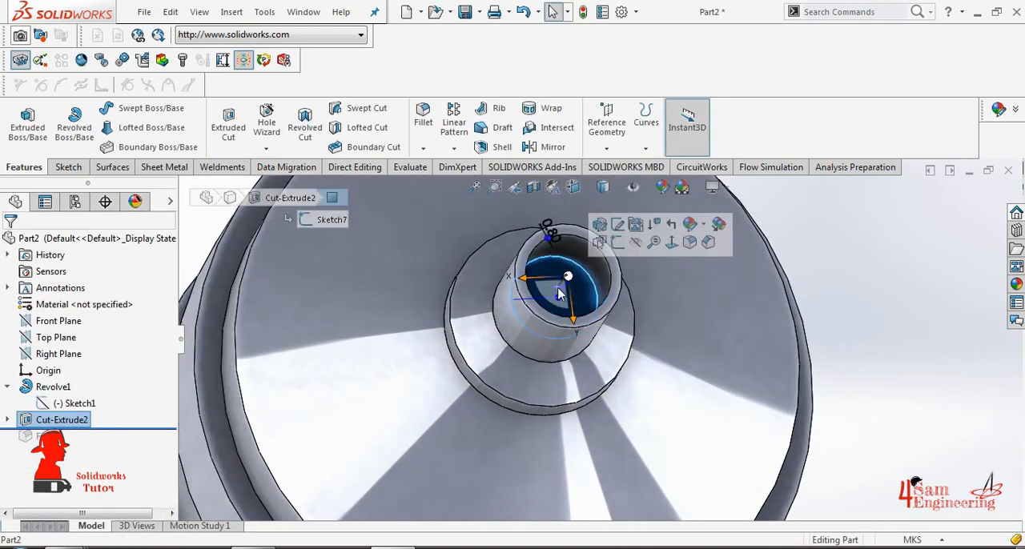
left_click(68, 167)
left_click(21, 122)
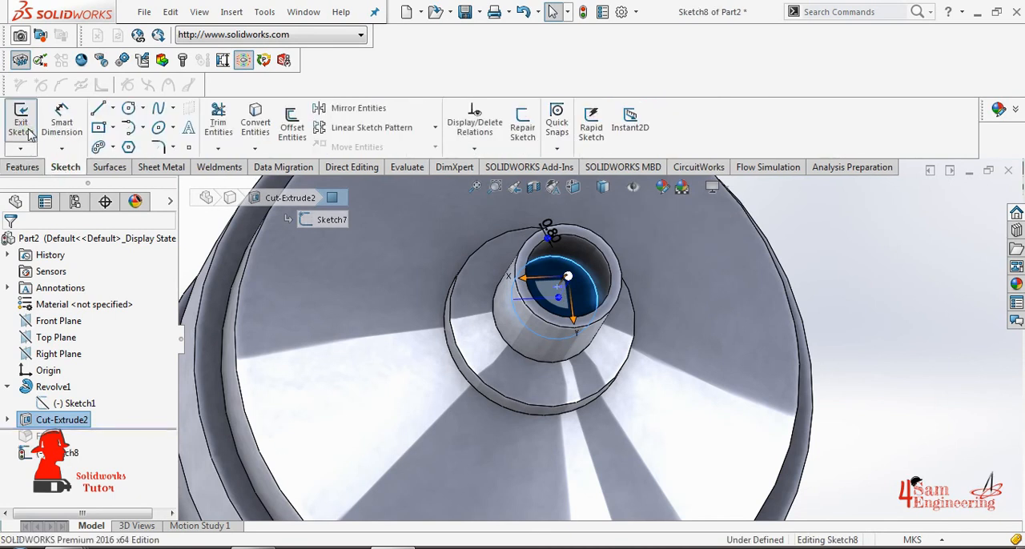
left_click(255, 123)
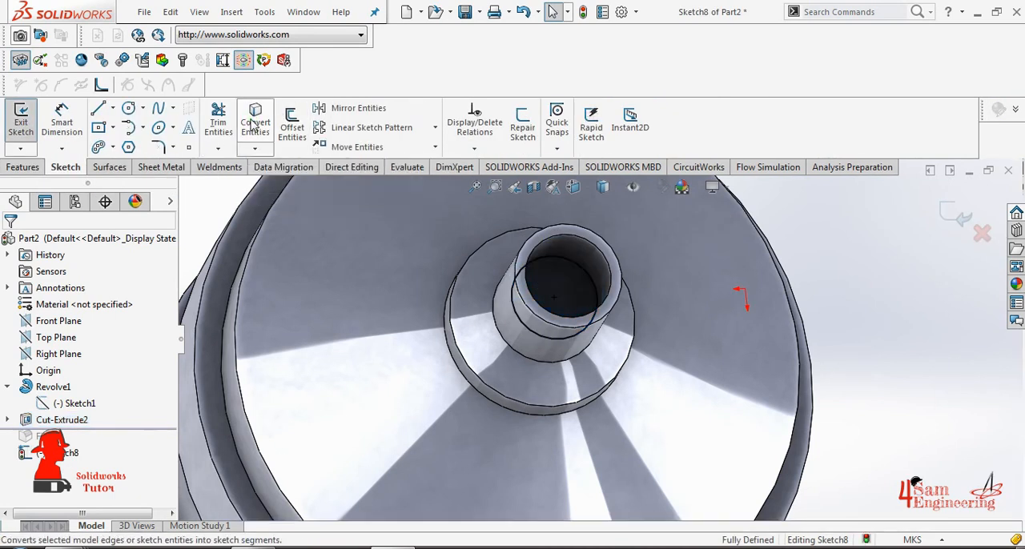
scroll(565, 248, "down", 2)
left_click(28, 120)
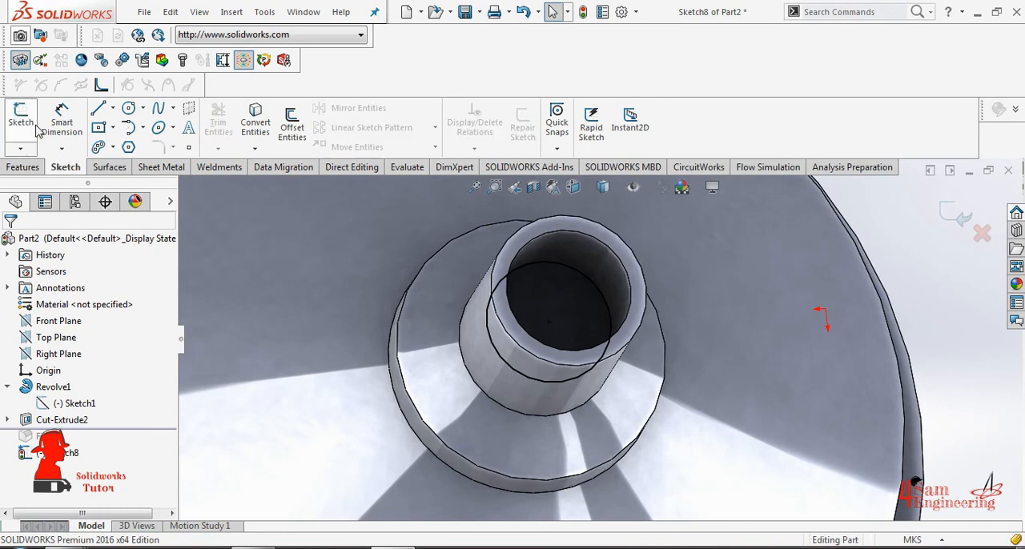
- Shell the bottle inward with a 0.70 m wall thickness, removing the floor face of the neck hole
left_click(503, 147)
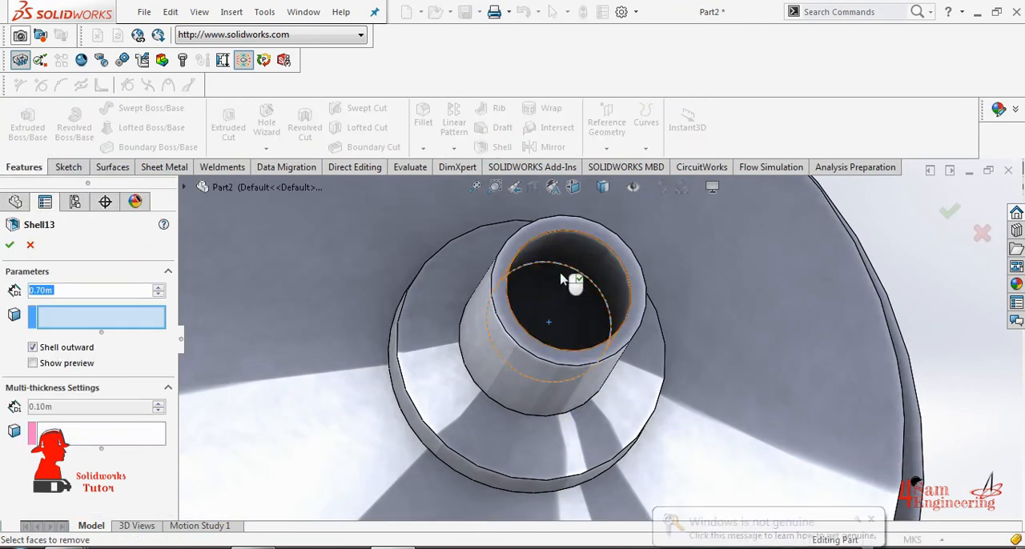
left_click(542, 286)
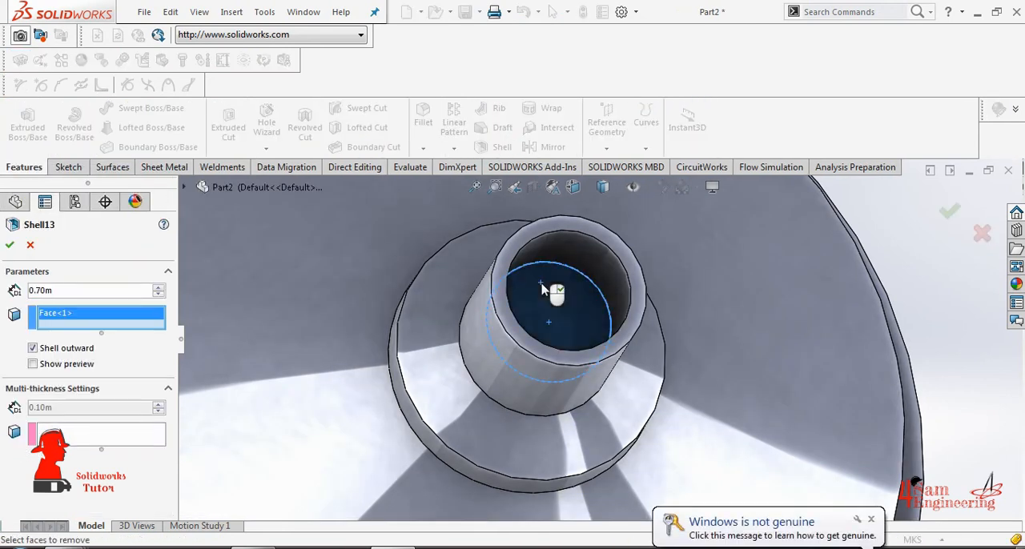
scroll(408, 395, "up", 8)
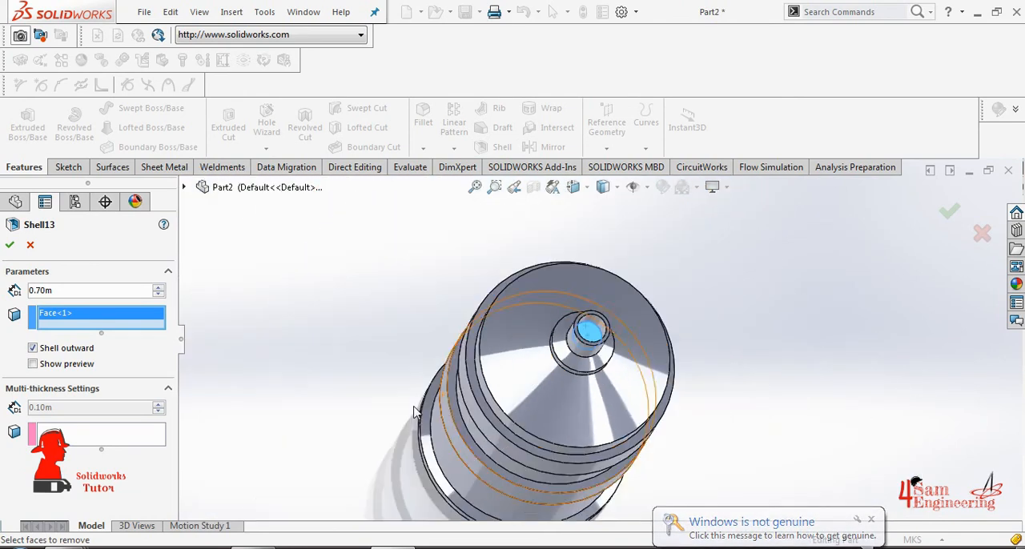
left_click(65, 438)
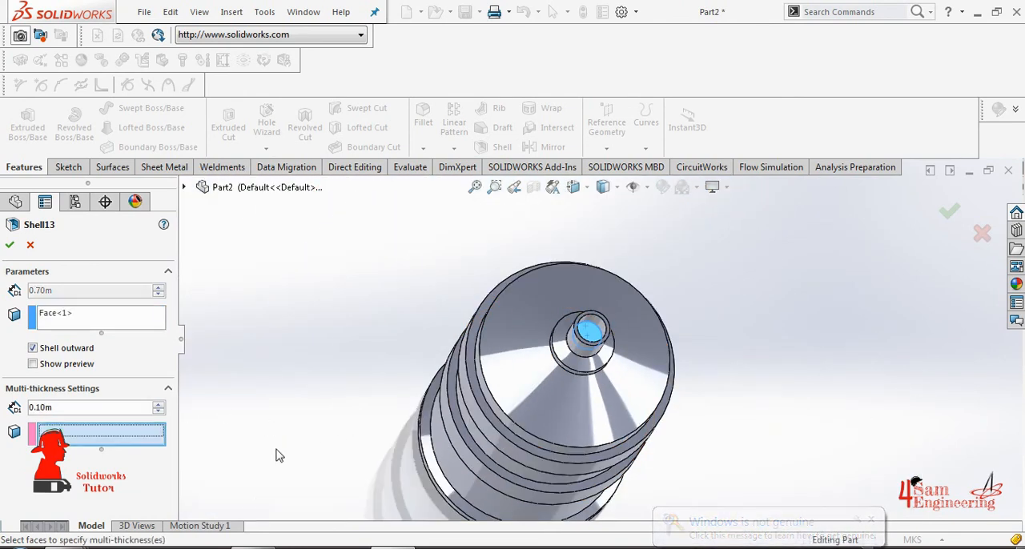
middle_click_drag(518, 460, 540, 433)
left_click(598, 486)
left_click(60, 365)
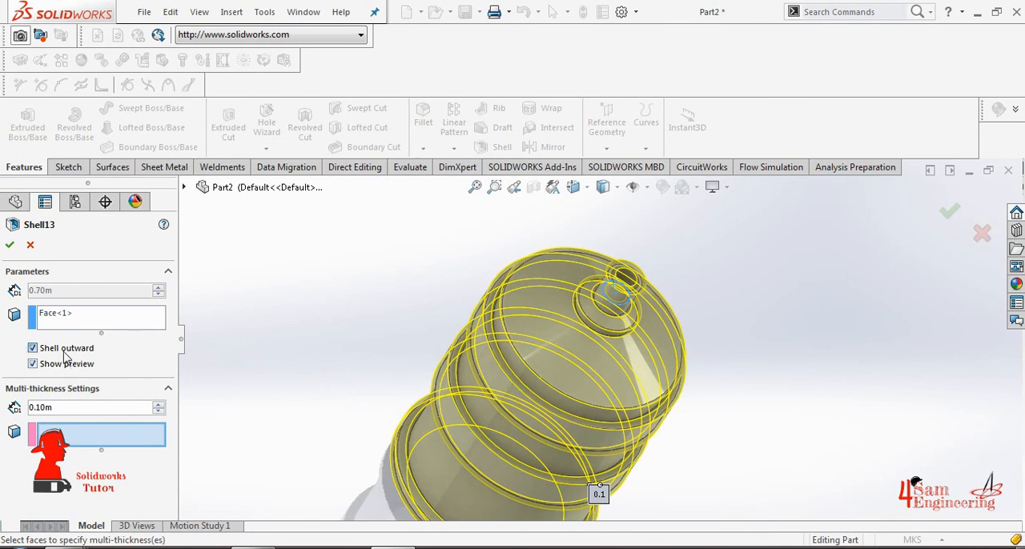
left_click(33, 348)
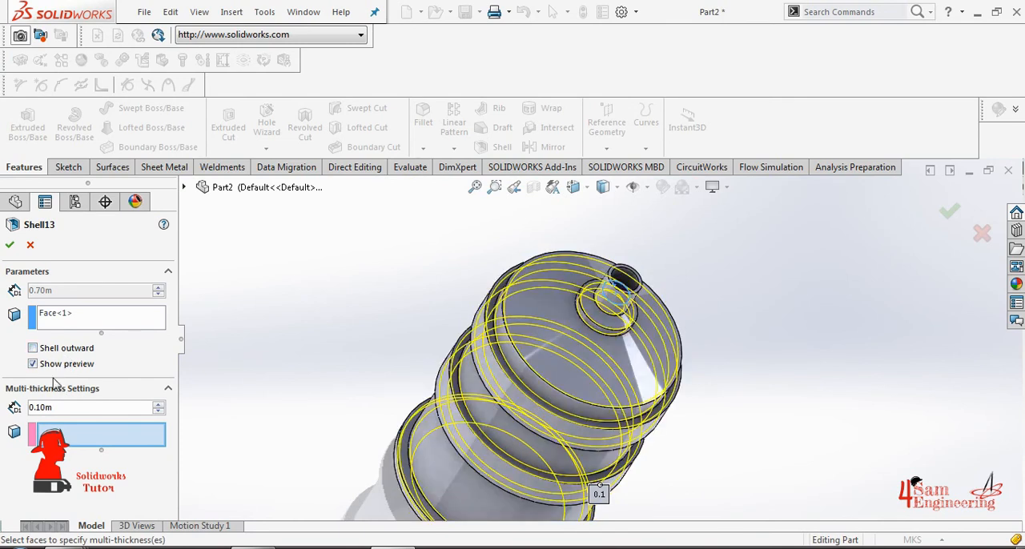
left_click(10, 244)
- Roll the feature history forward past the shell to include the fillet feature
middle_click_drag(389, 414, 693, 302)
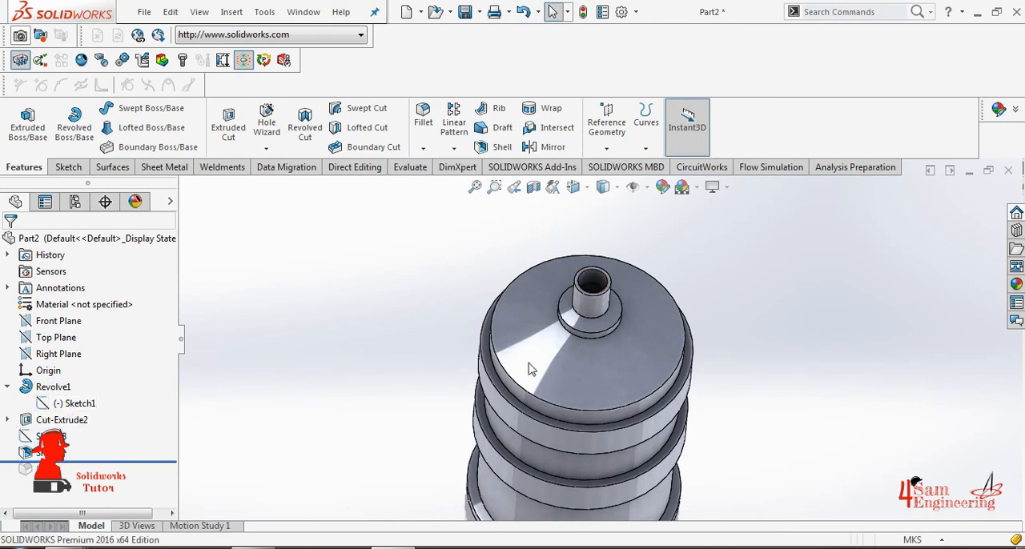
left_click_drag(108, 463, 100, 475)
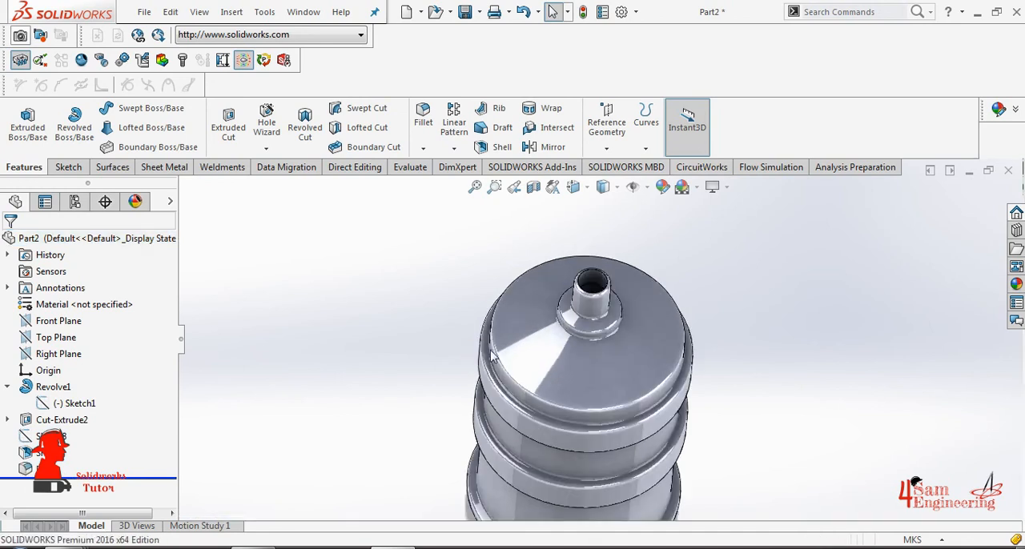
scroll(605, 283, "down", 5)
scroll(605, 282, "down", 2)
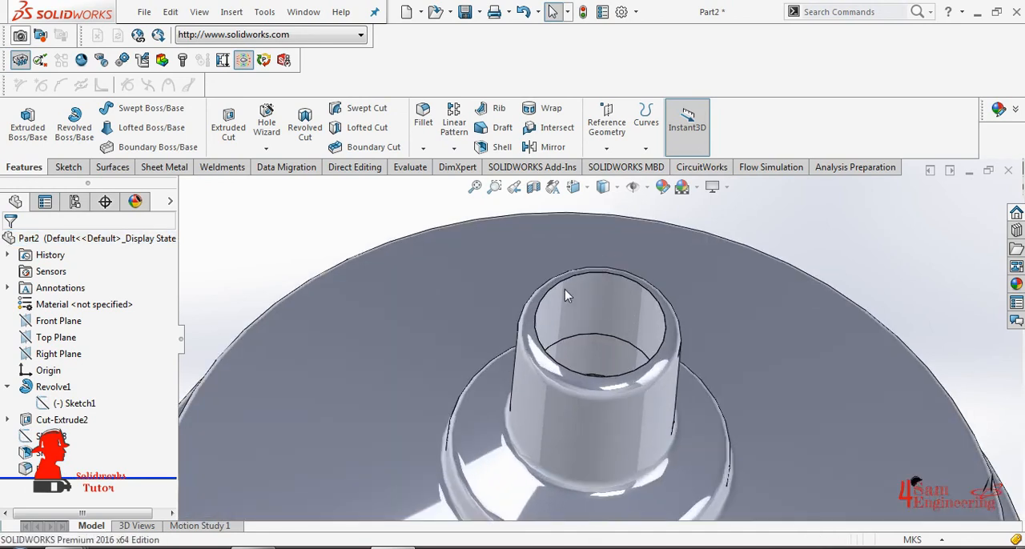
scroll(577, 290, "down", 2)
scroll(693, 355, "up", 8)
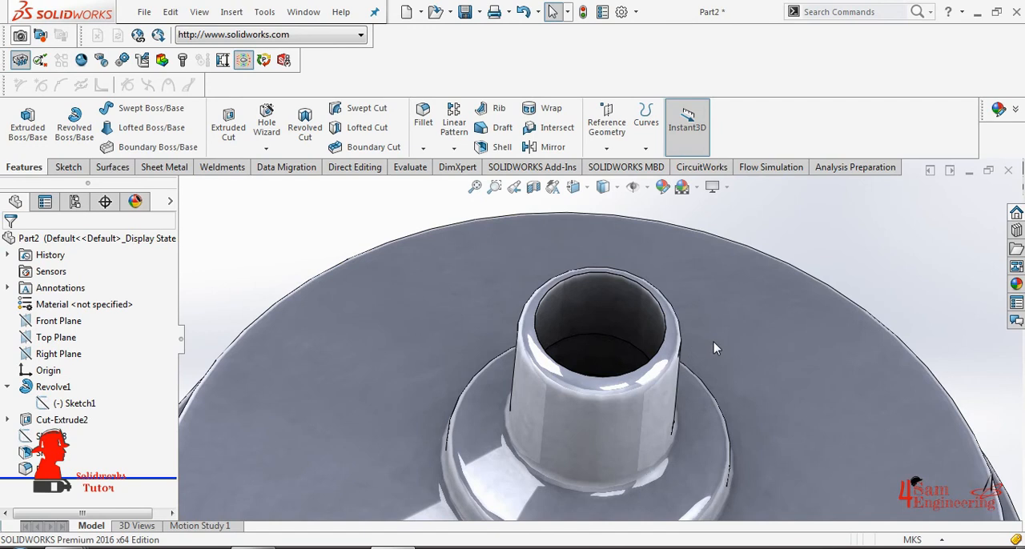
scroll(625, 469, "up", 5)
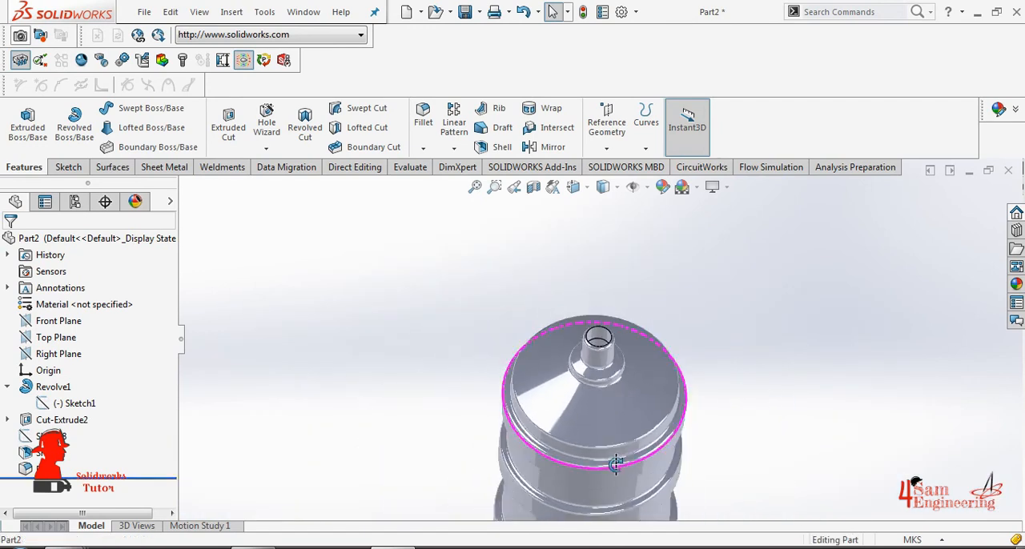
scroll(613, 453, "up", 1)
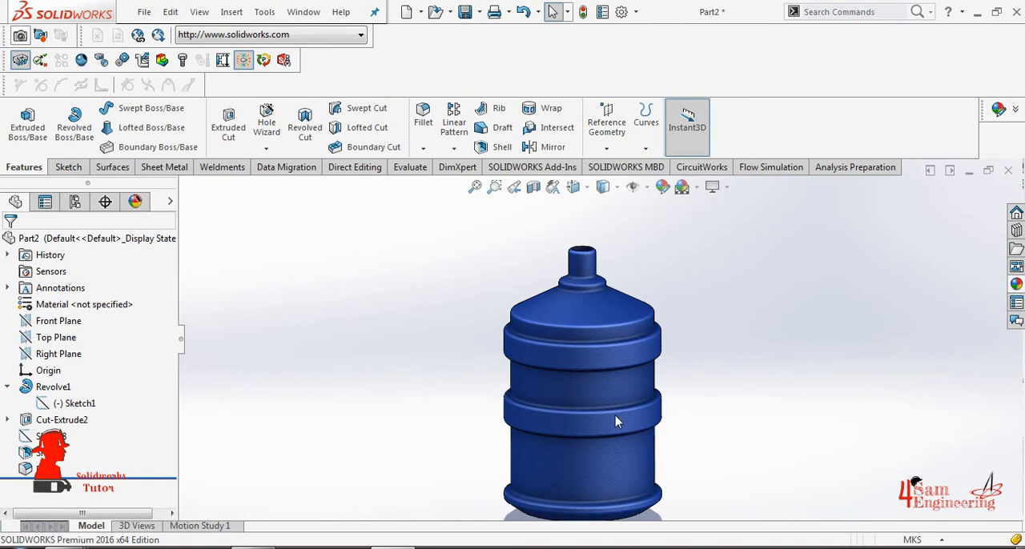
- Examine the blue textured bottle from several sides and distances, checking its ribs and overall shape
scroll(615, 420, "down", 4)
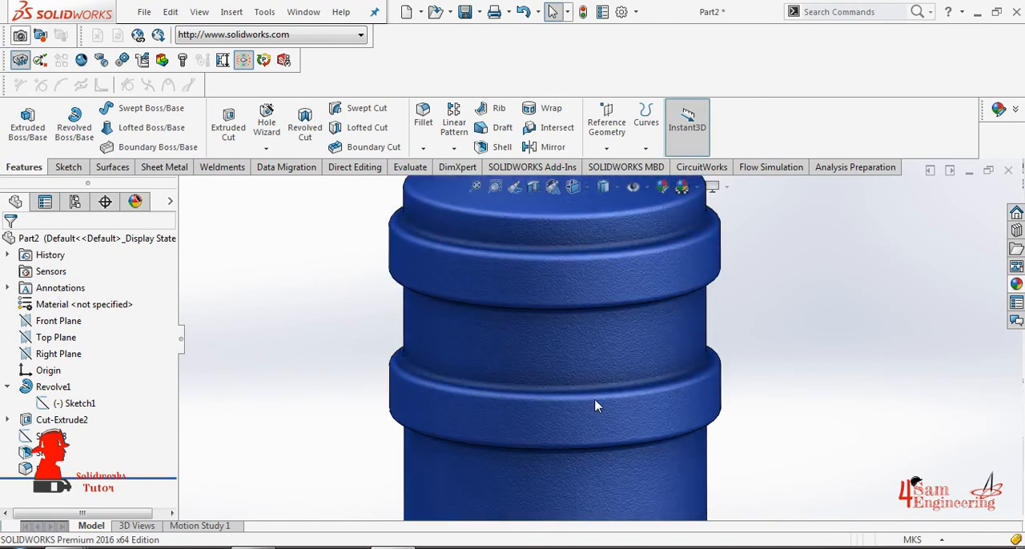
scroll(595, 407, "up", 4)
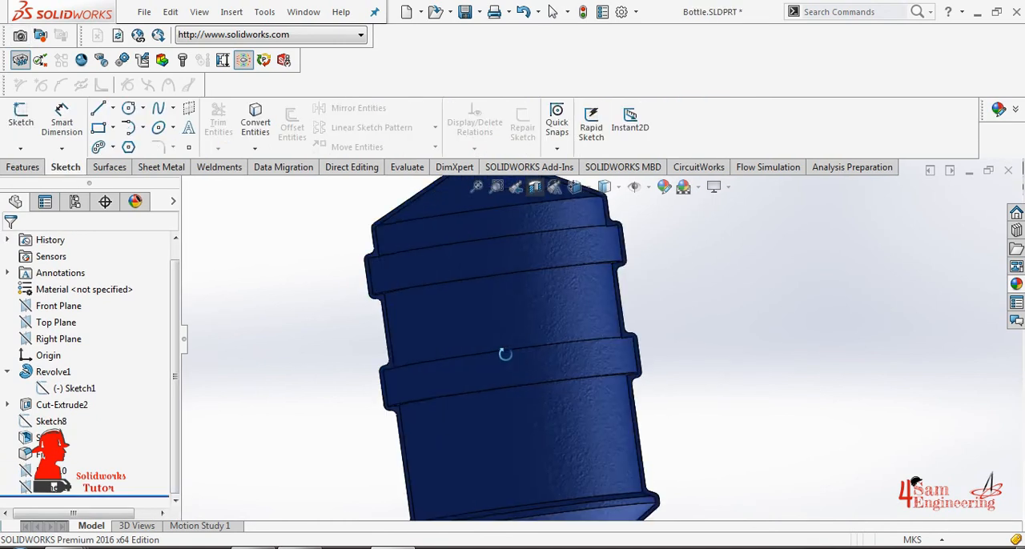
mouse_move(501, 352)
middle_mouse_down()
mouse_move(471, 369)
mouse_move(465, 414)
mouse_move(483, 434)
mouse_move(569, 280)
mouse_move(646, 373)
middle_mouse_up()
scroll(646, 373, "up", 4)
scroll(627, 328, "down", 2)
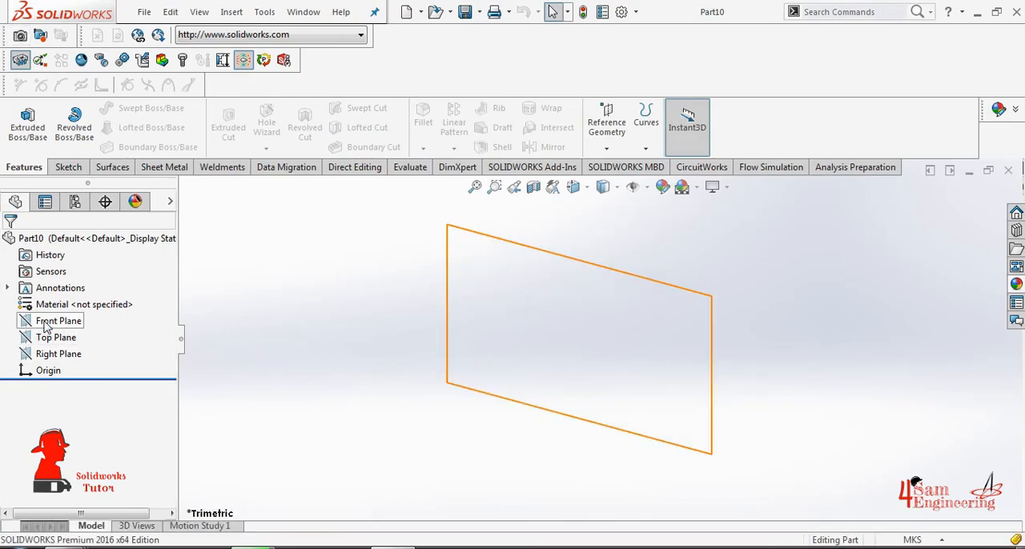
- Sketch a circle about 0.105 m in diameter on the Front Plane of the new part, centred on the origin
left_click(46, 322)
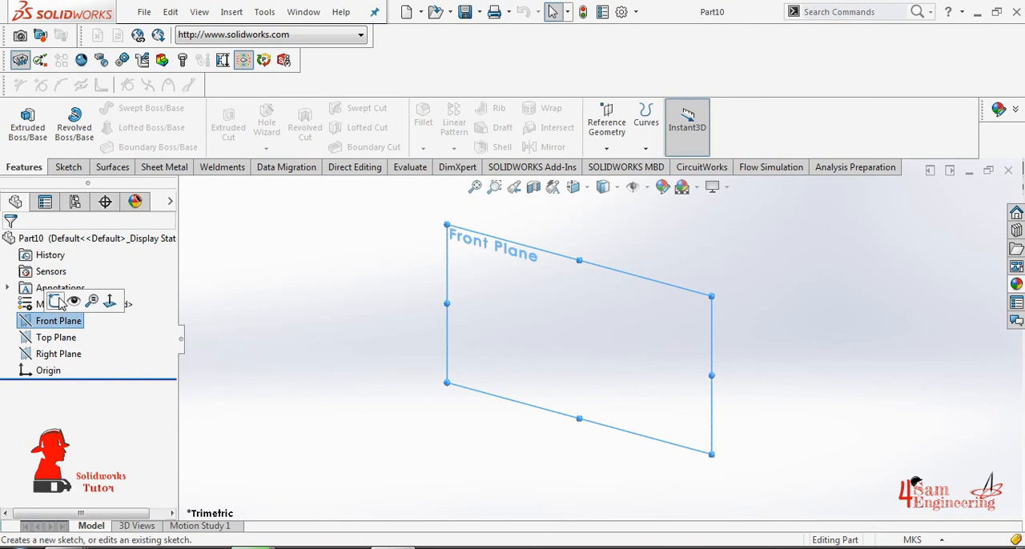
left_click(56, 301)
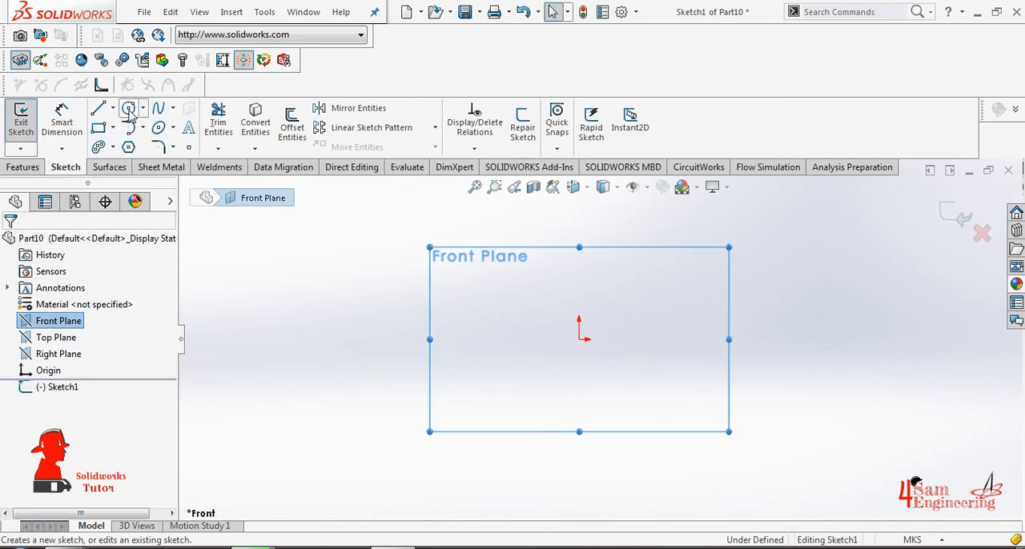
left_click(129, 110)
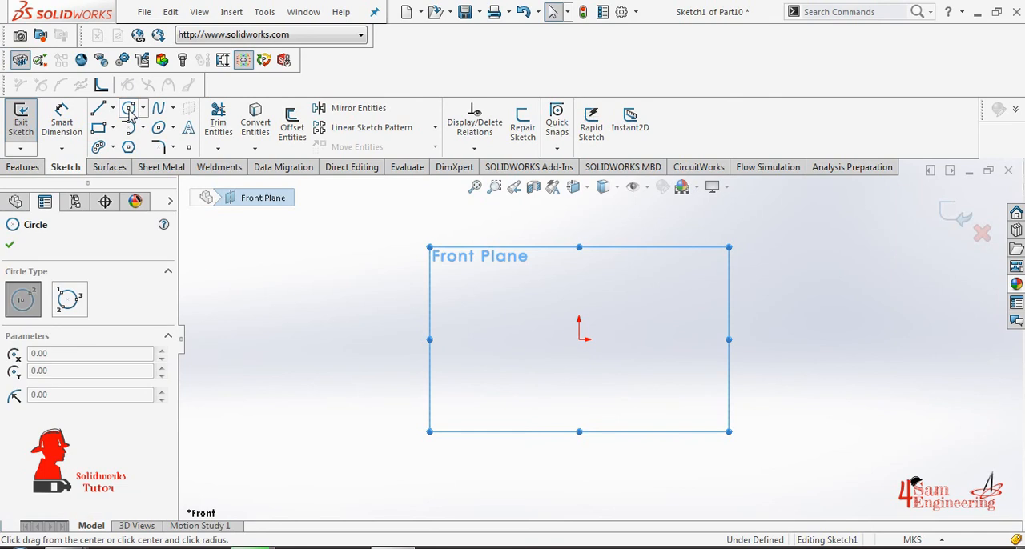
left_click(577, 338)
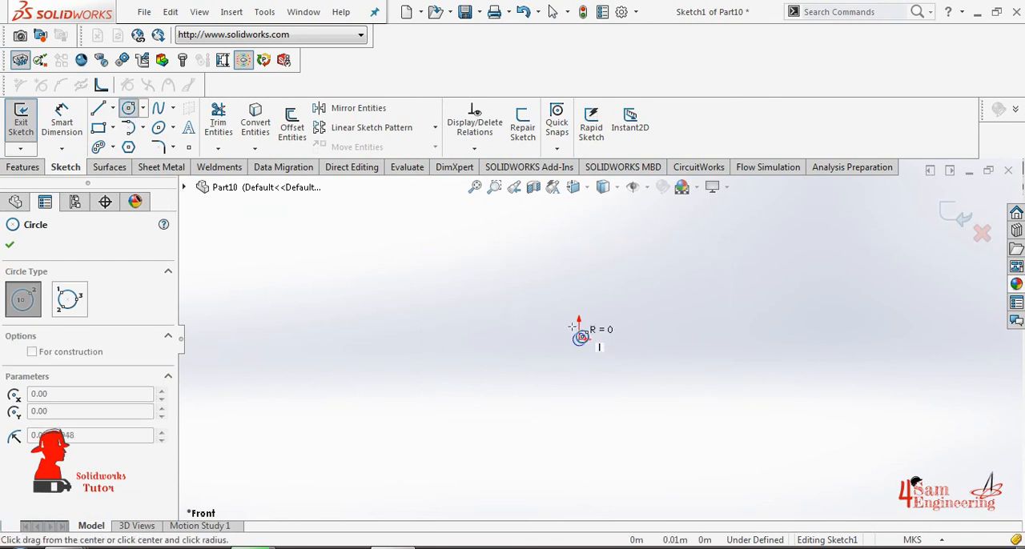
left_click(531, 265)
- Dimension the circle's diameter, setting it to 0.15 m, and leave the dimension tool
left_click(62, 120)
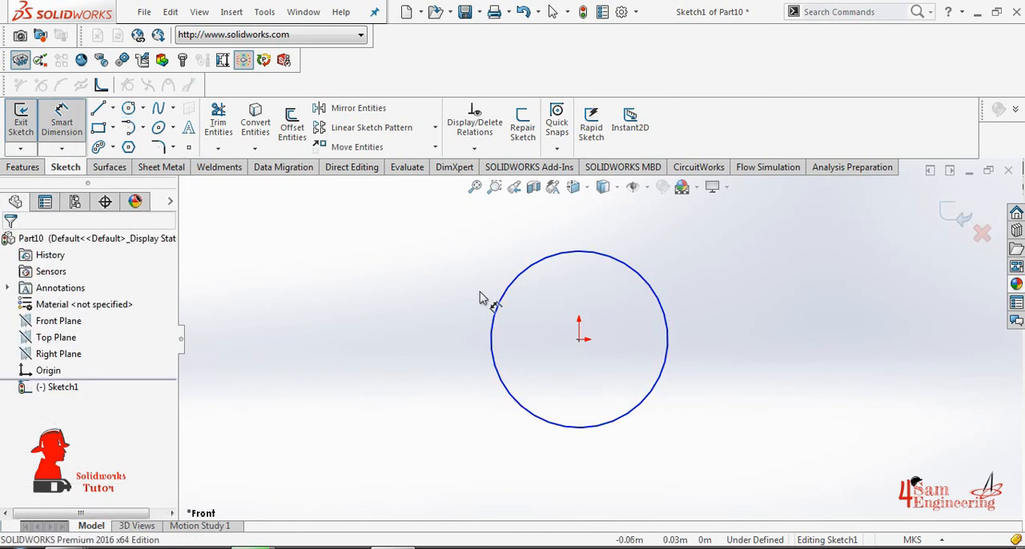
left_click(503, 298)
left_click(445, 297)
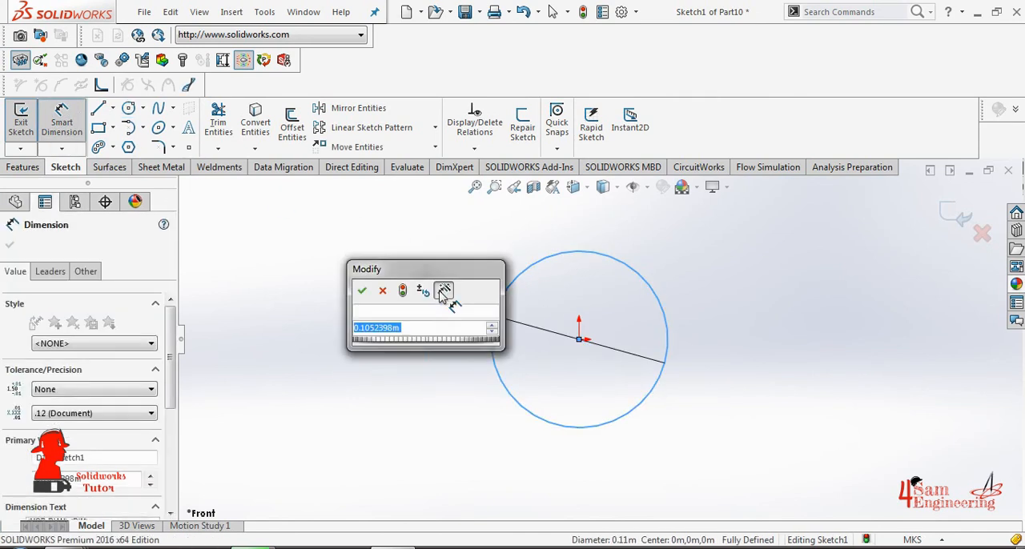
type("0.15")
key("Return")
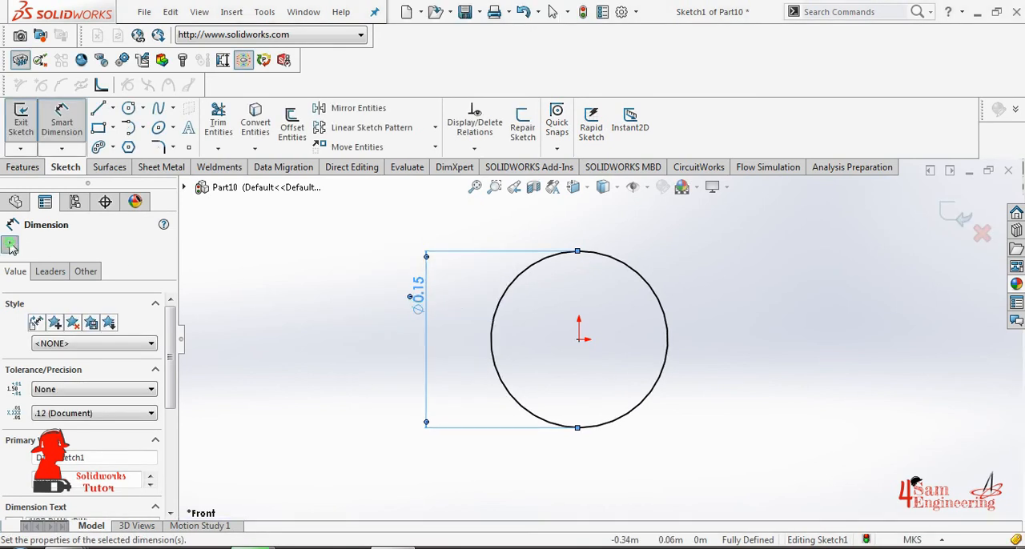
left_click(10, 247)
- Extrude the circle as a blind boss 0.1 m deep
left_click(22, 167)
left_click(27, 124)
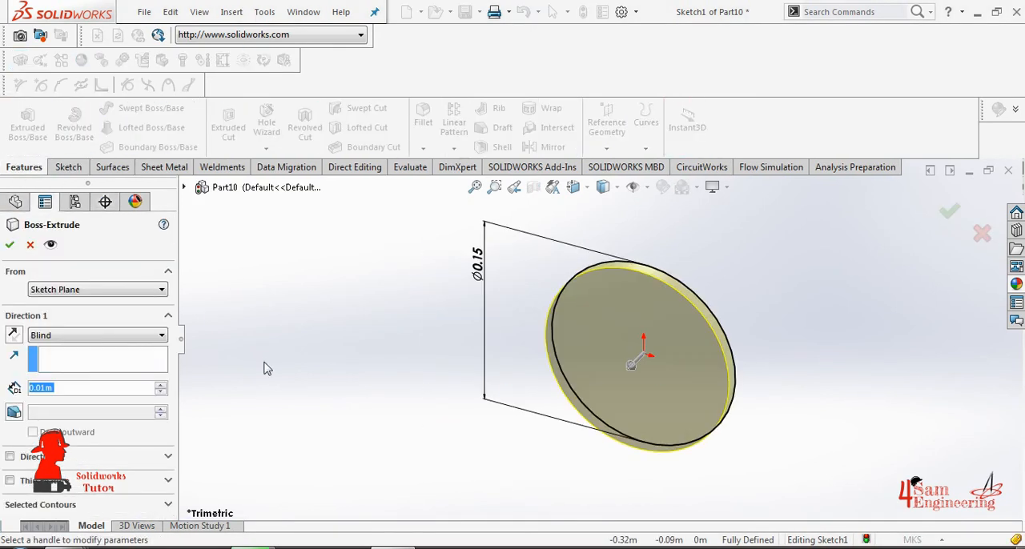
type("0.1")
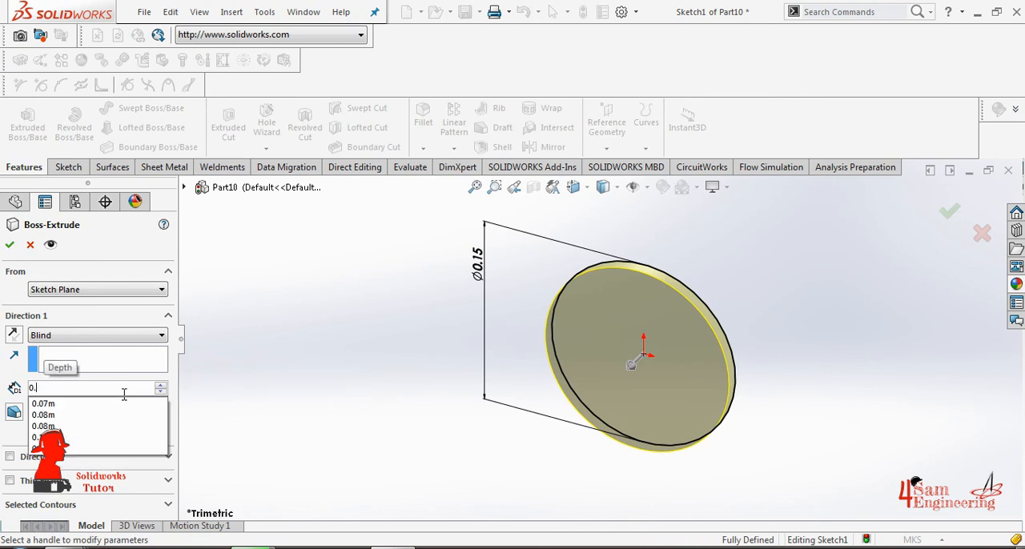
key("Return")
left_click(6, 248)
right_click_drag(534, 478, 534, 509)
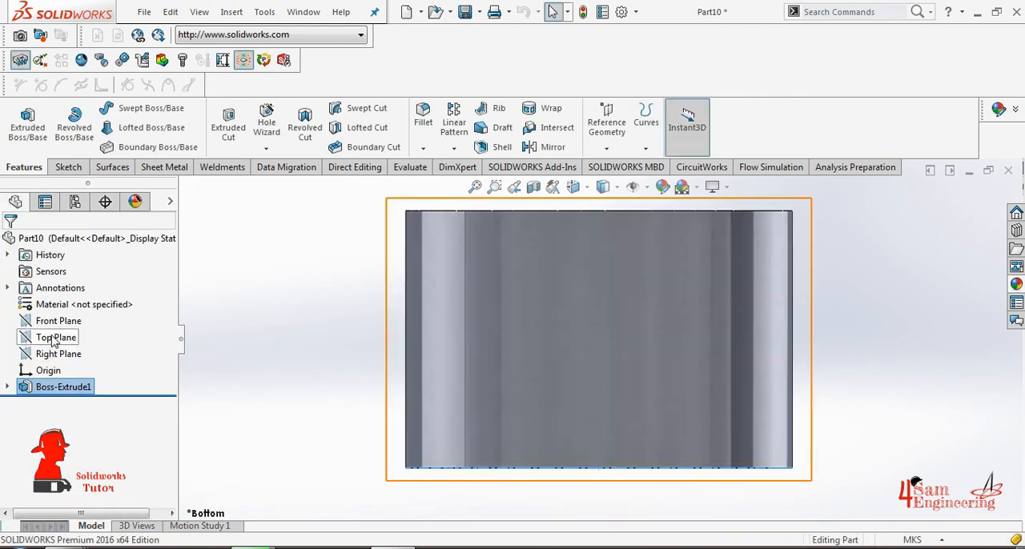
- Start a sketch on the Top Plane and draw a vertical centerline from the cylinder's far end edge to the origin
left_click(54, 339)
left_click(62, 315)
left_click(113, 107)
left_click(132, 145)
scroll(597, 339, "up", 3)
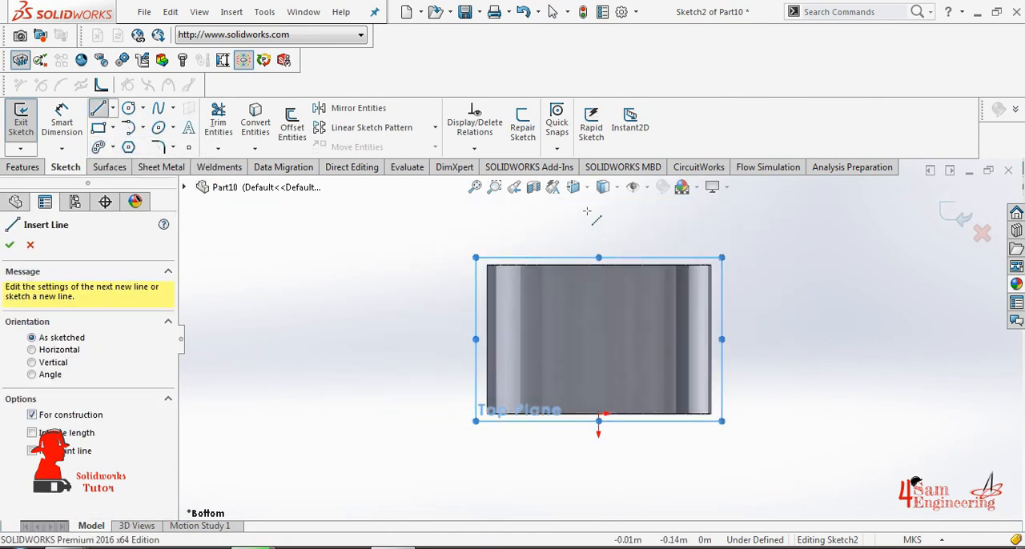
left_click(599, 265)
left_click(599, 414)
right_click(599, 305)
left_click(623, 367)
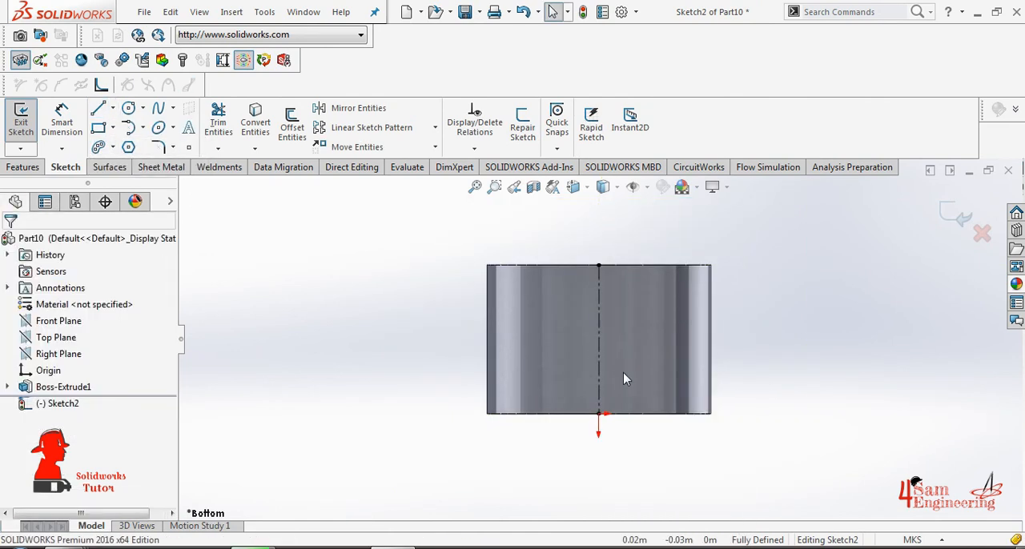
- Sketch three small corner rectangles, each about 0.02 by 0.01 m, stacked vertically across the cylinder's right-hand silhouette edge
left_click(99, 128)
left_click(725, 286)
left_click(691, 307)
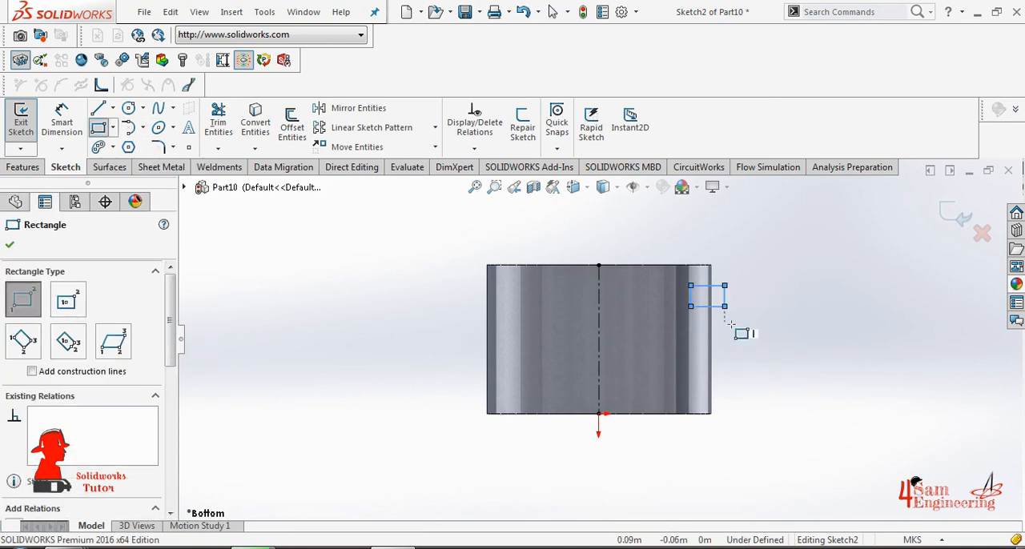
left_click(725, 331)
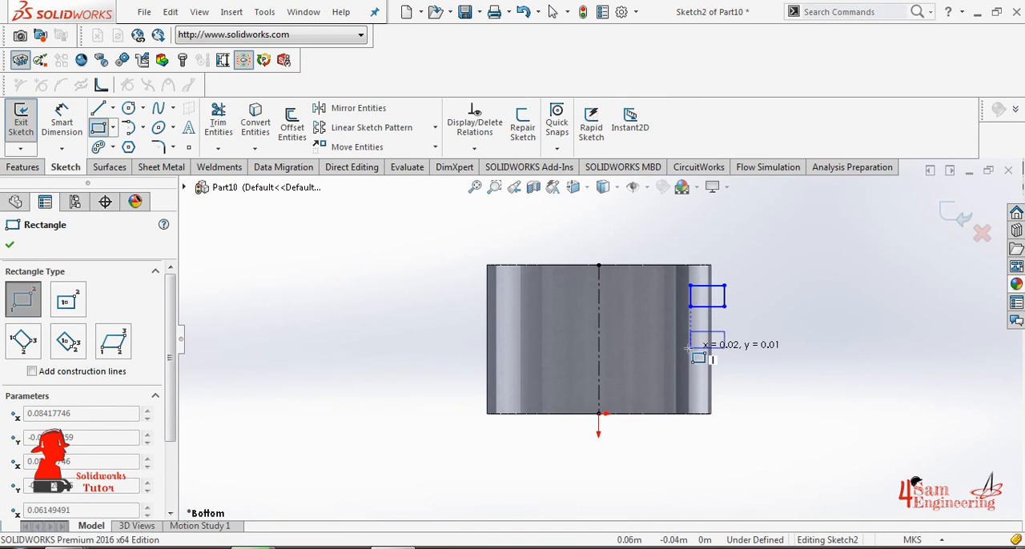
left_click(690, 349)
left_click(725, 376)
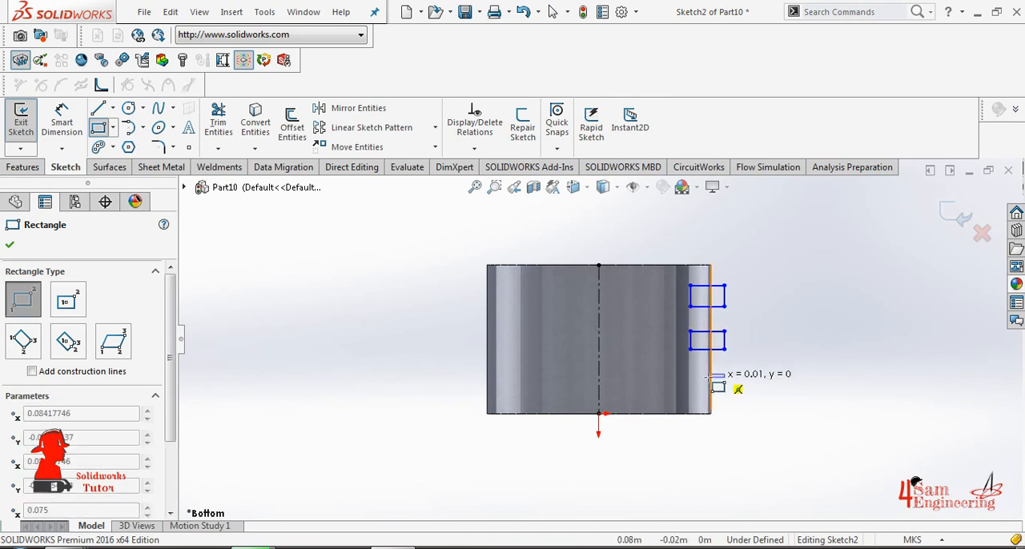
left_click(686, 391)
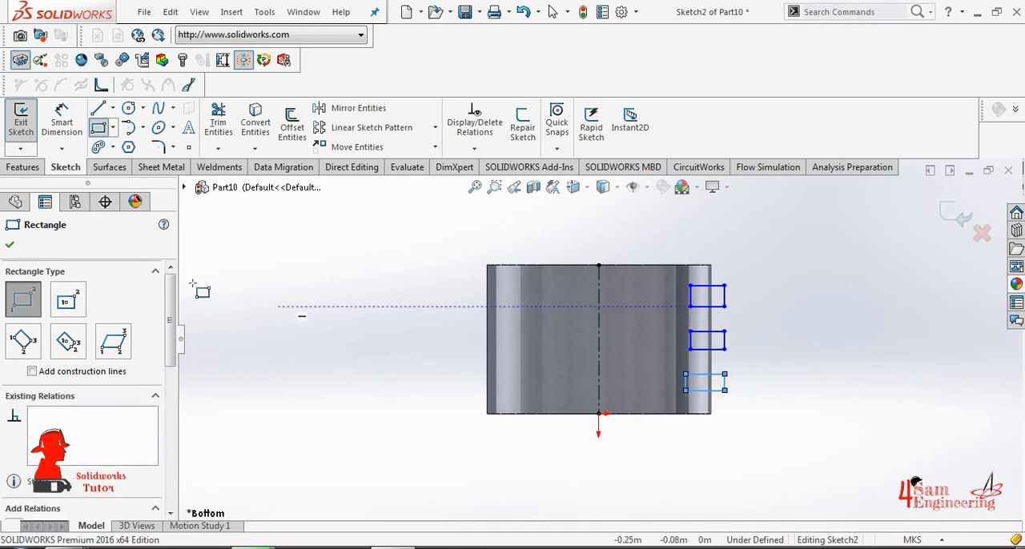
left_click(11, 250)
- Make the inner vertical edges of the three rectangles collinear
scroll(760, 270, "down", 3)
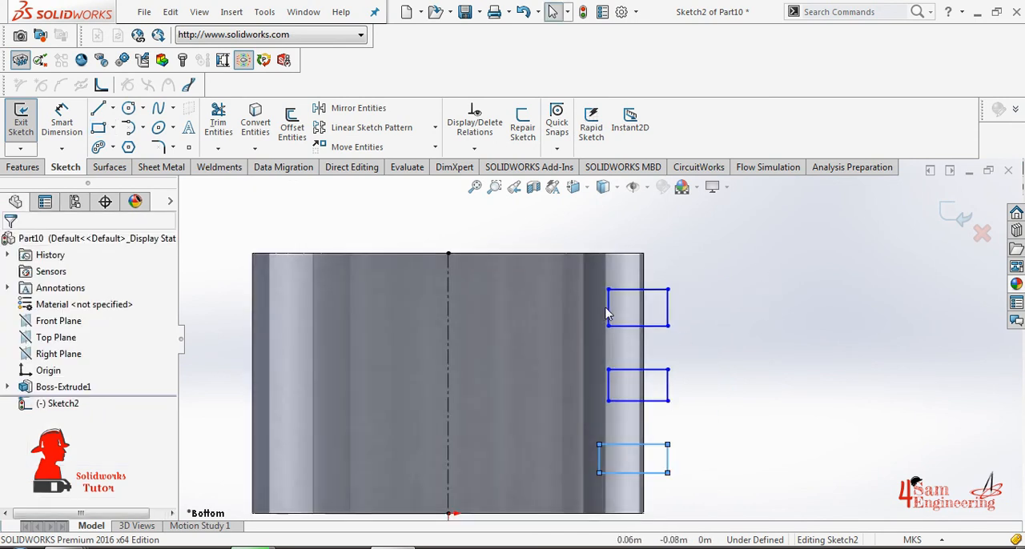
left_click(607, 314)
left_click(609, 387, "ctrl")
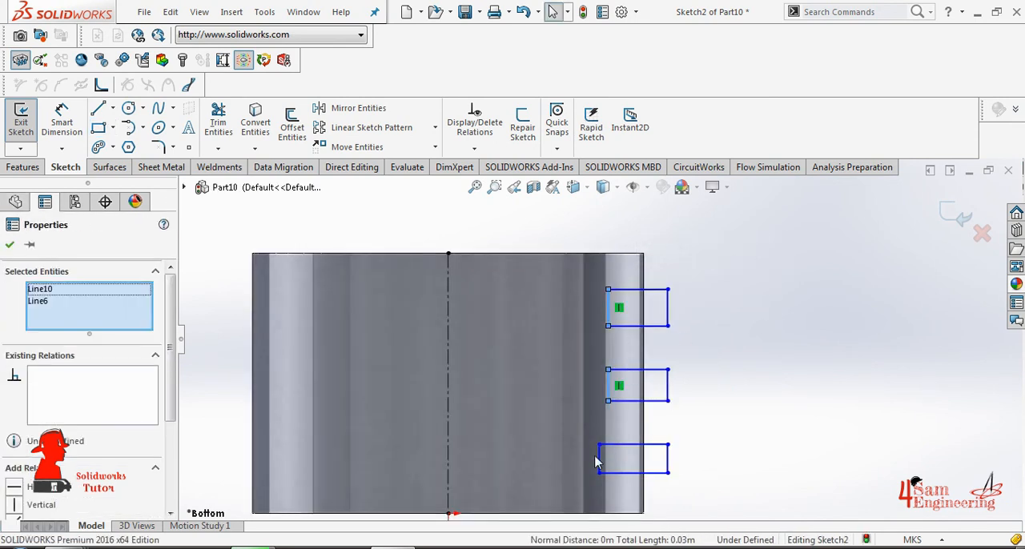
left_click(597, 460, "ctrl")
left_click(694, 412)
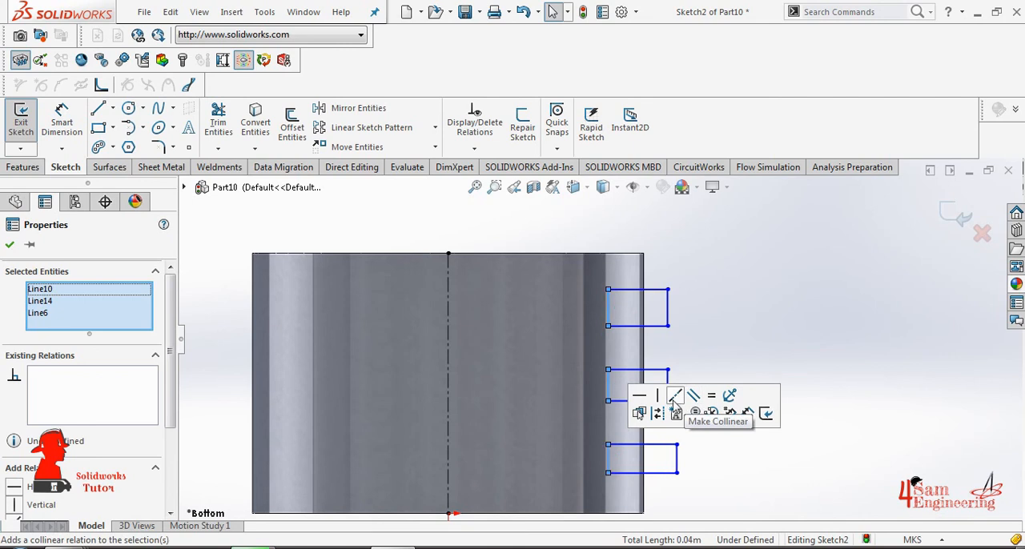
left_click(9, 245)
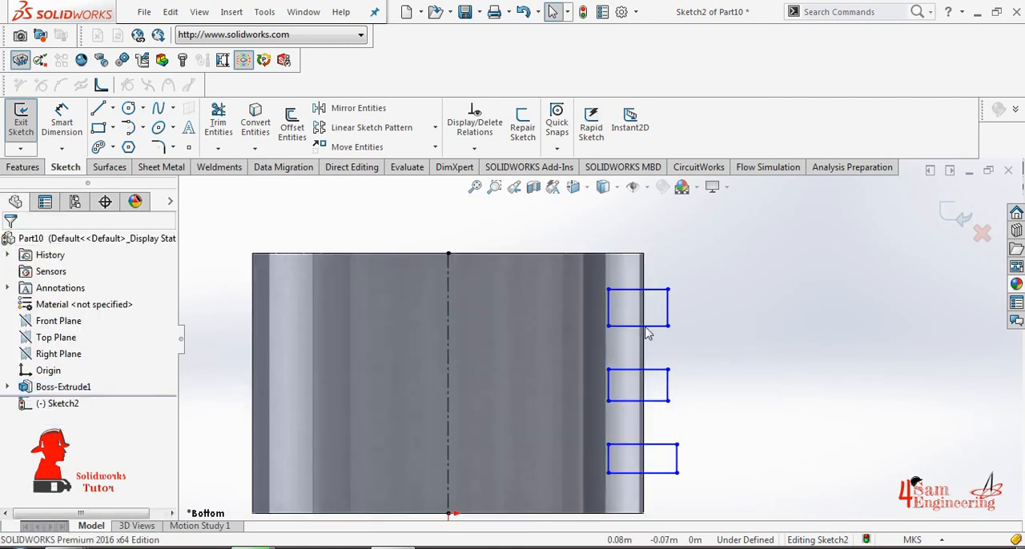
- Make the inner vertical edges of the three rectangles equal in length
left_click(608, 316)
left_click(609, 385, "ctrl")
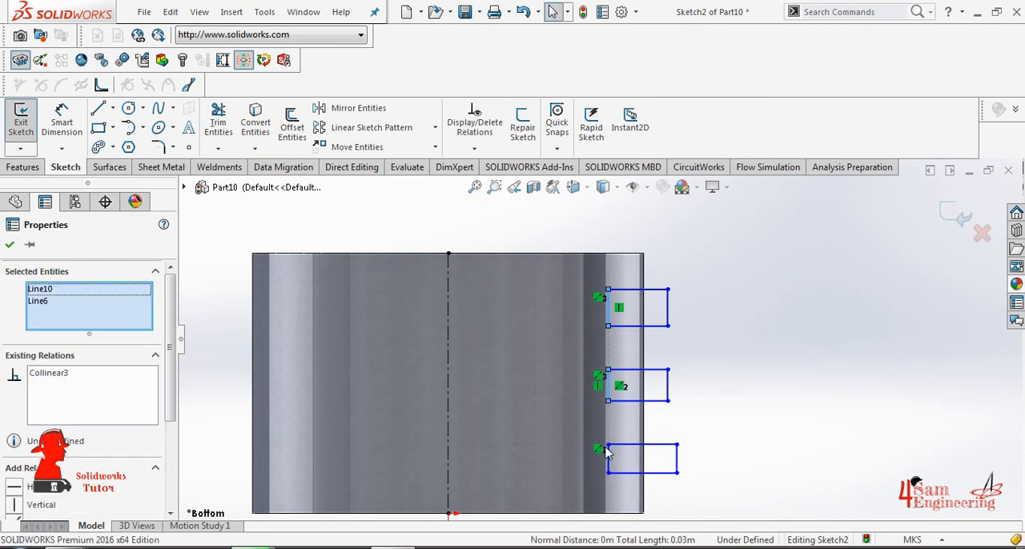
left_click(609, 458, "ctrl")
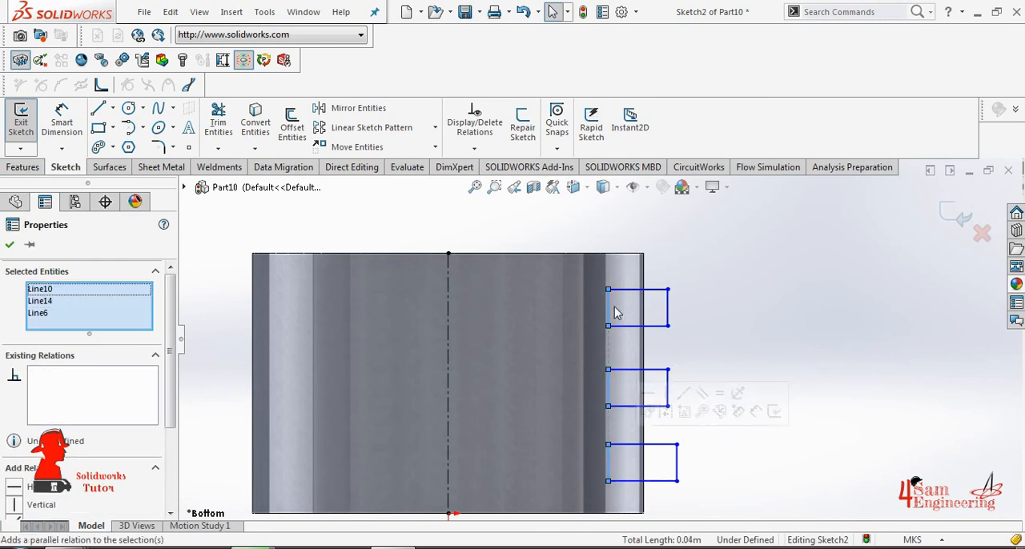
left_click(10, 246)
- Dimension the inner vertical edge of the uppermost rectangle to 0.02 m
left_click(61, 122)
left_click(609, 311)
left_click(579, 303)
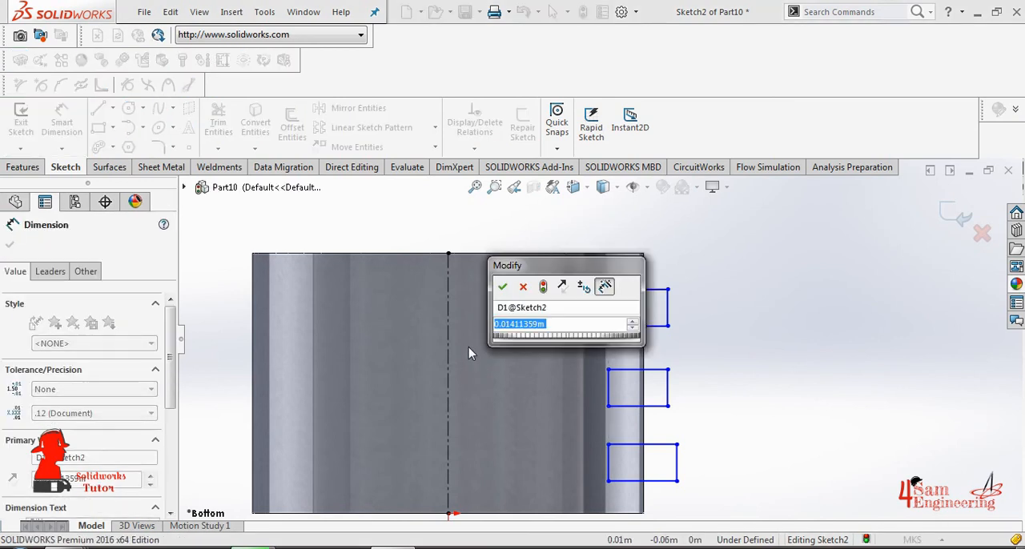
type("0.")
type("02")
key("Return")
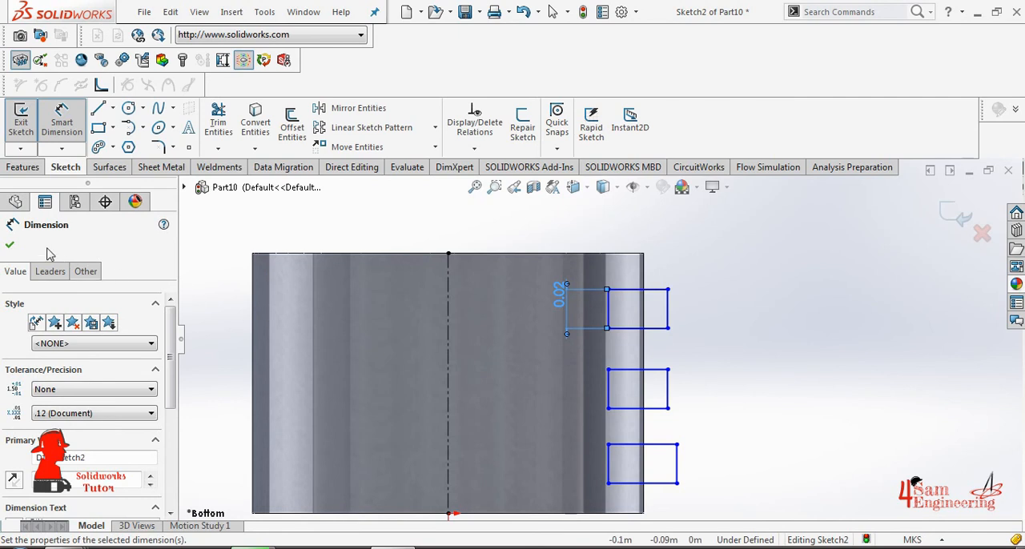
left_click(9, 247)
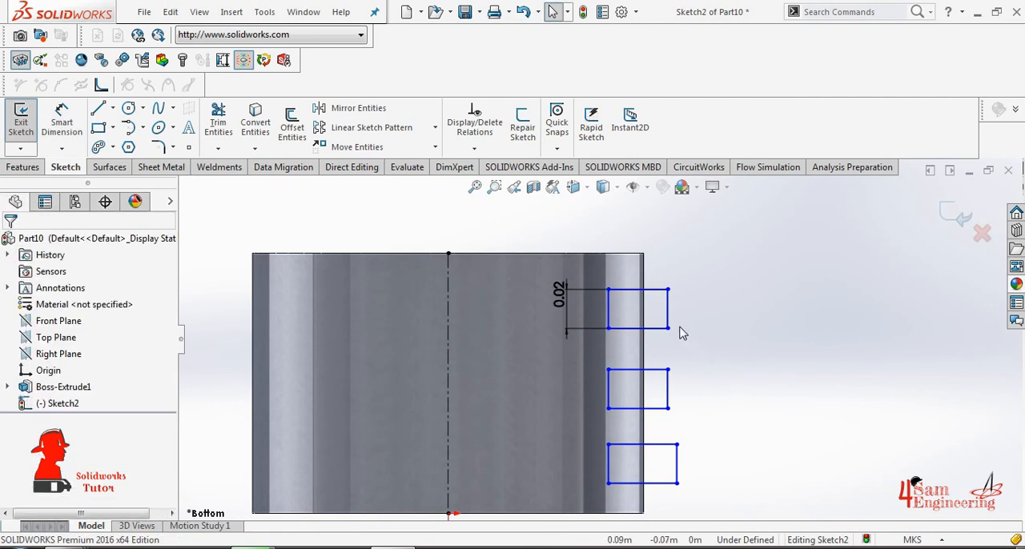
- Make the upper horizontal edges of the three rectangles equal in length
left_click(652, 290)
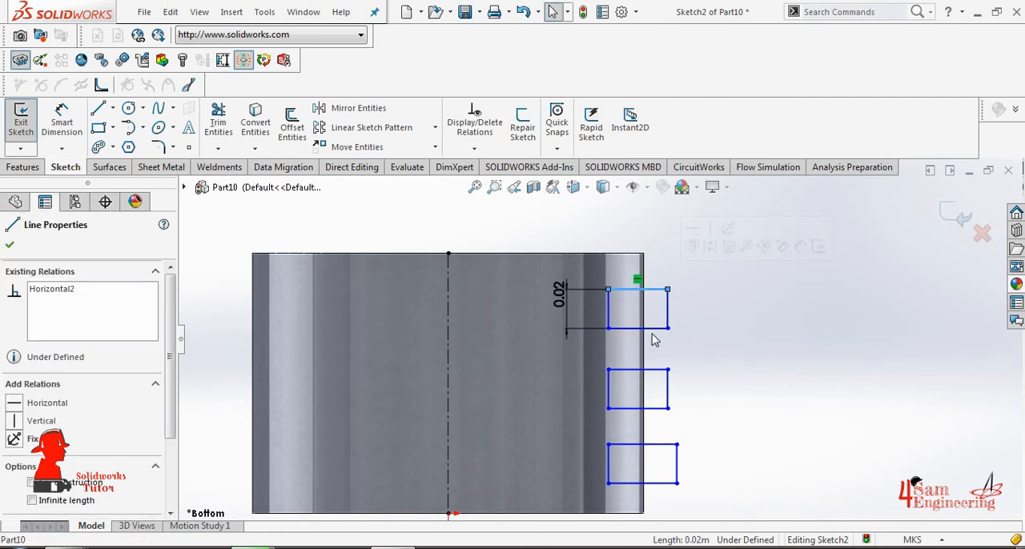
left_click(654, 329, "ctrl")
left_click(728, 344)
left_click(651, 290)
left_click(648, 369)
left_click(658, 445)
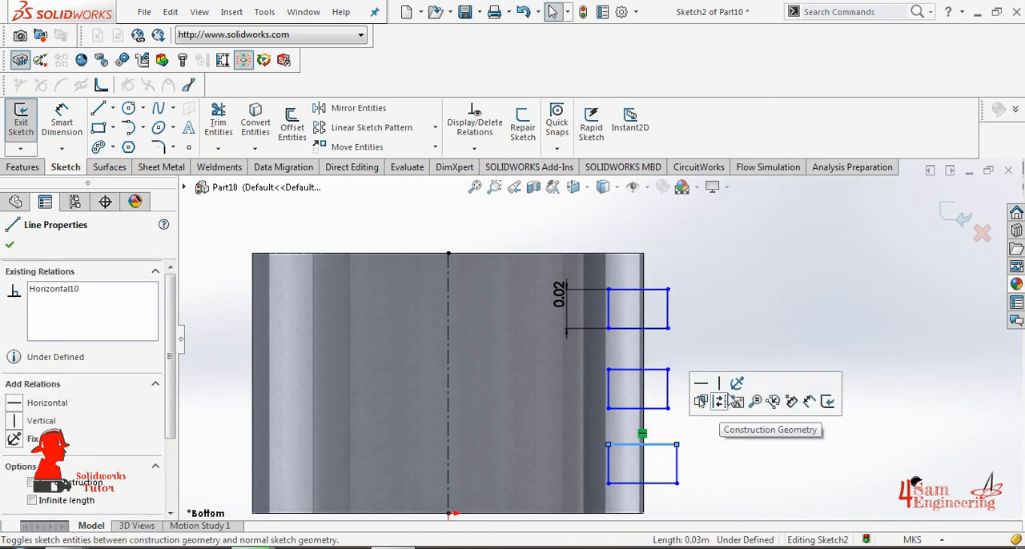
left_click(652, 370, "ctrl")
left_click(653, 290, "ctrl")
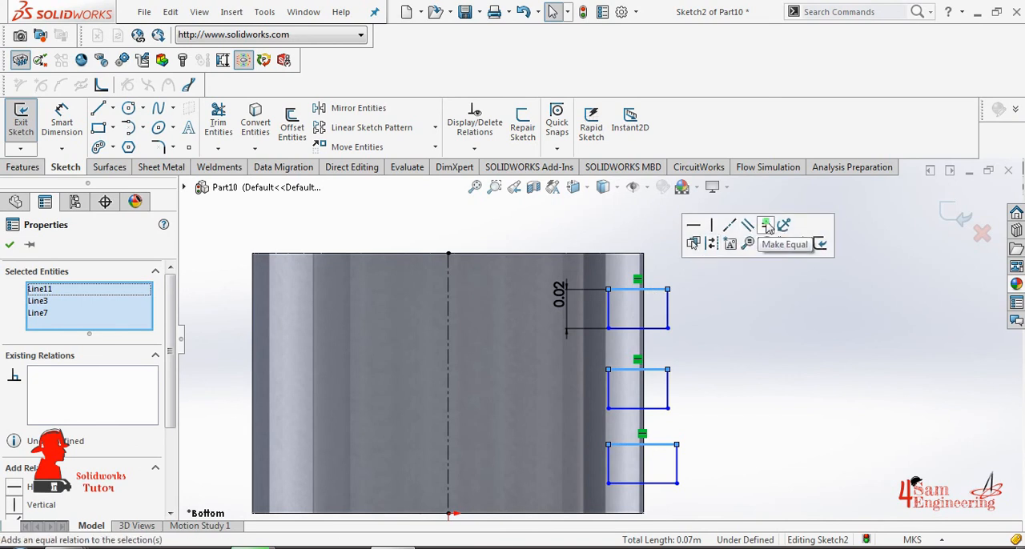
left_click(750, 228)
key("Escape")
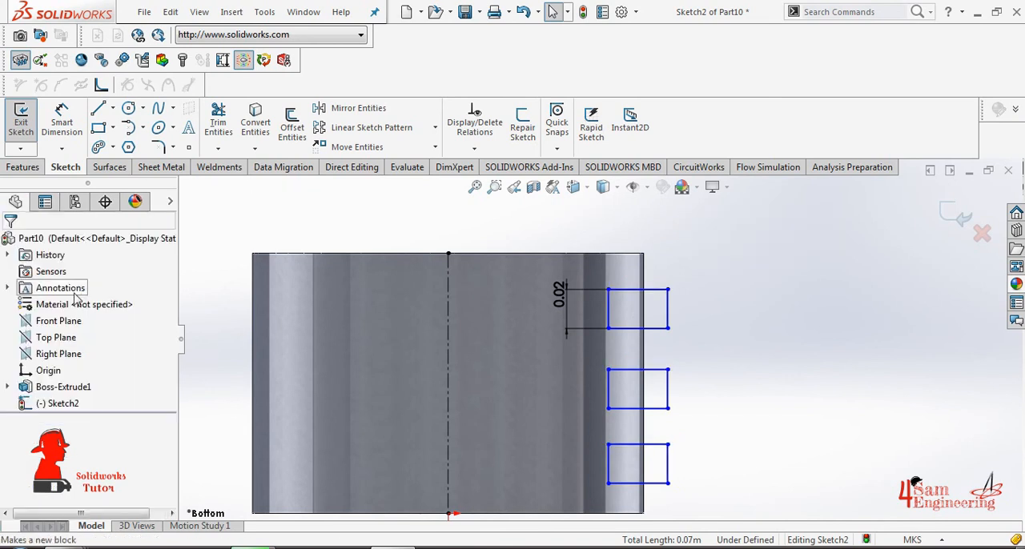
- Dimension the upper horizontal edge of the uppermost rectangle to 0.02 m
left_click(53, 124)
left_click(657, 290)
left_click(664, 277)
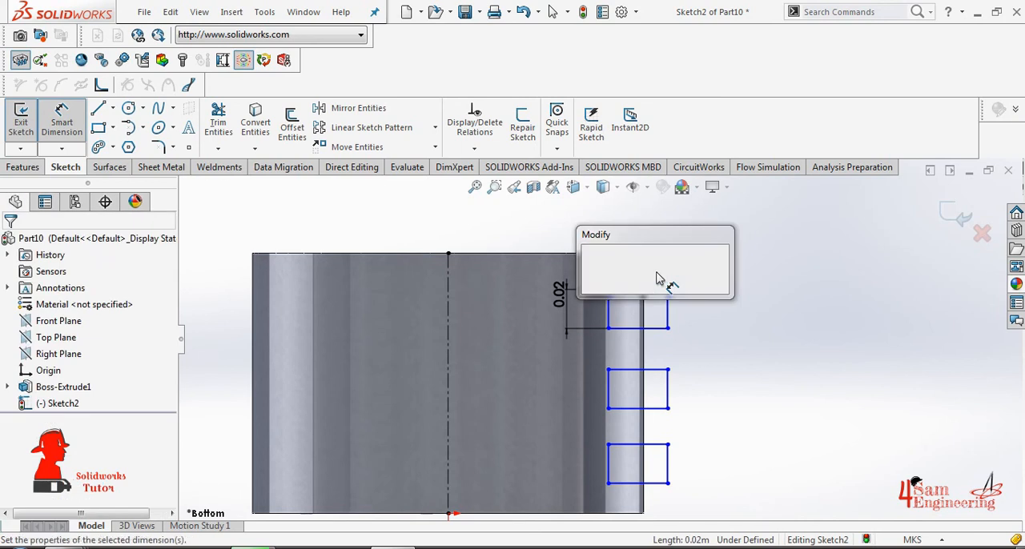
type("0.0")
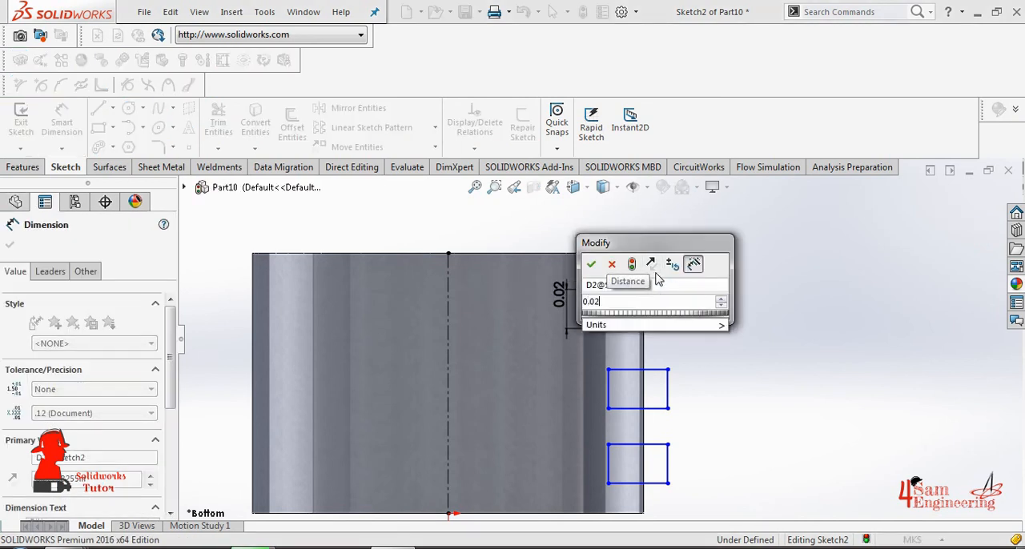
type("2")
key("Return")
key("Escape")
- Finish the sketch and cut three grooves with a 360° Revolved Cut of the rectangles about the vertical centerline
scroll(608, 344, "up", 2)
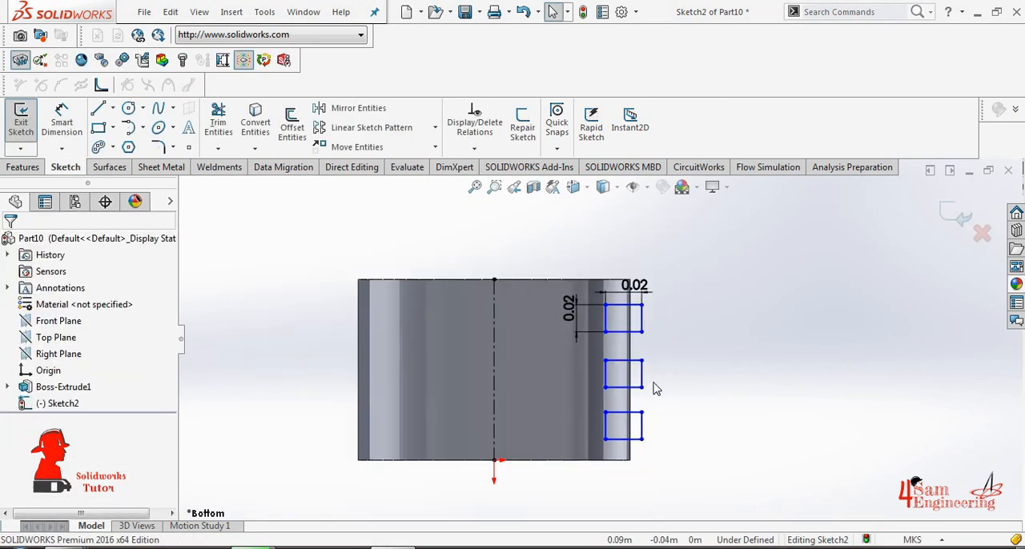
left_click(20, 120)
left_click(315, 135)
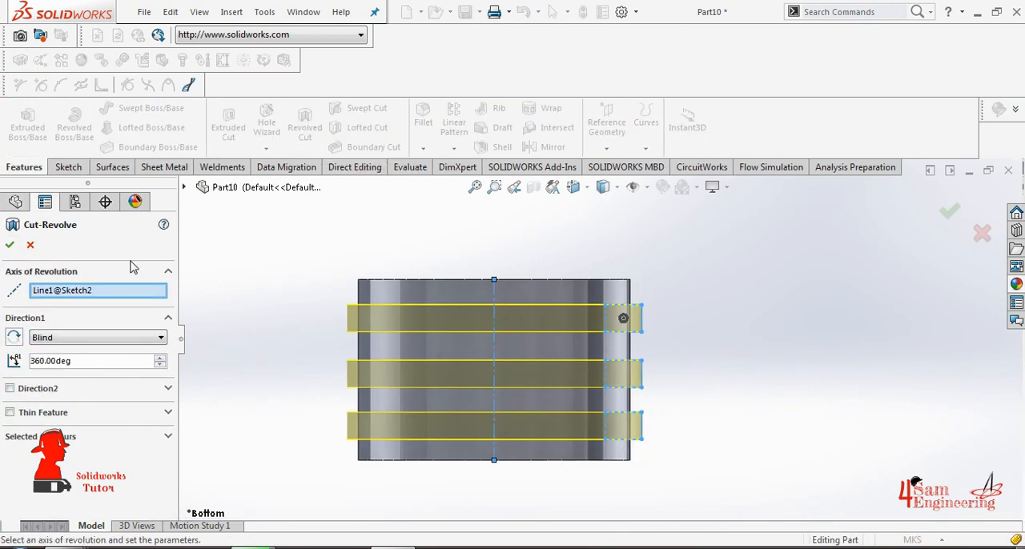
left_click(8, 249)
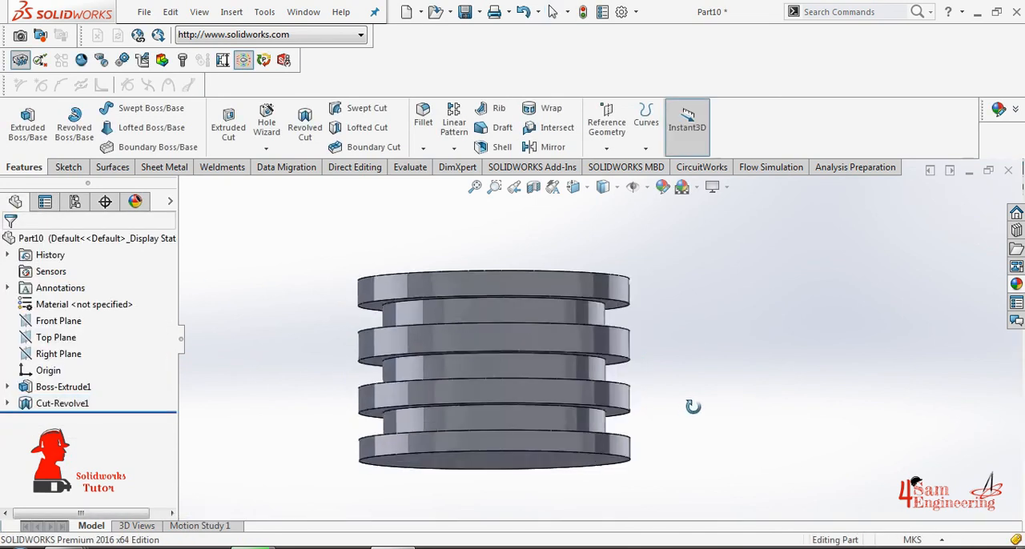